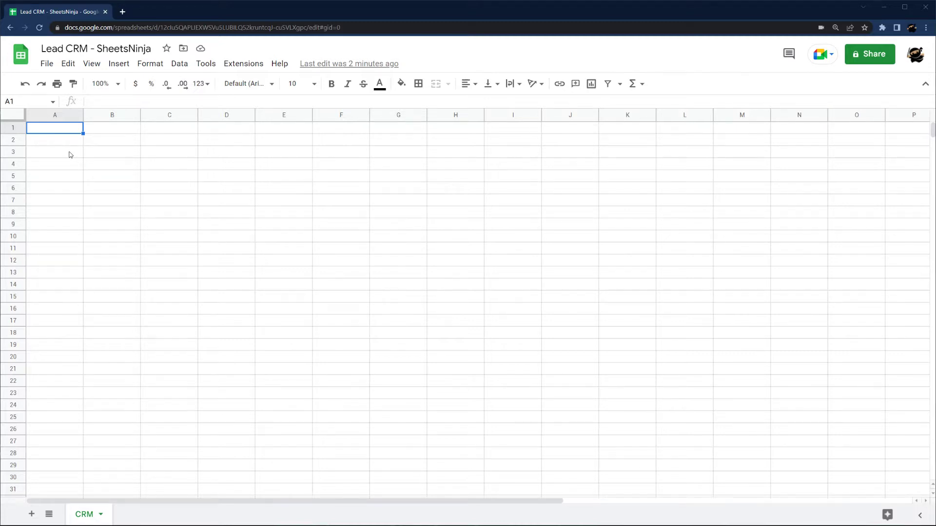
Step: Enter the headers Agent, Date, Name and Email in A1:D1
{"action": "left_click", "coordinate": [59, 131]}
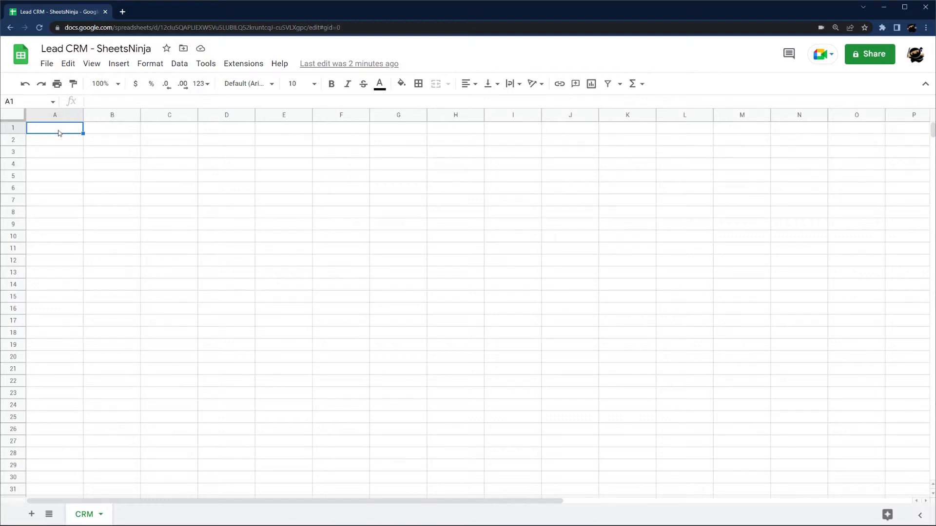
{"action": "type", "text": "Agent"}
{"action": "key", "text": "Tab"}
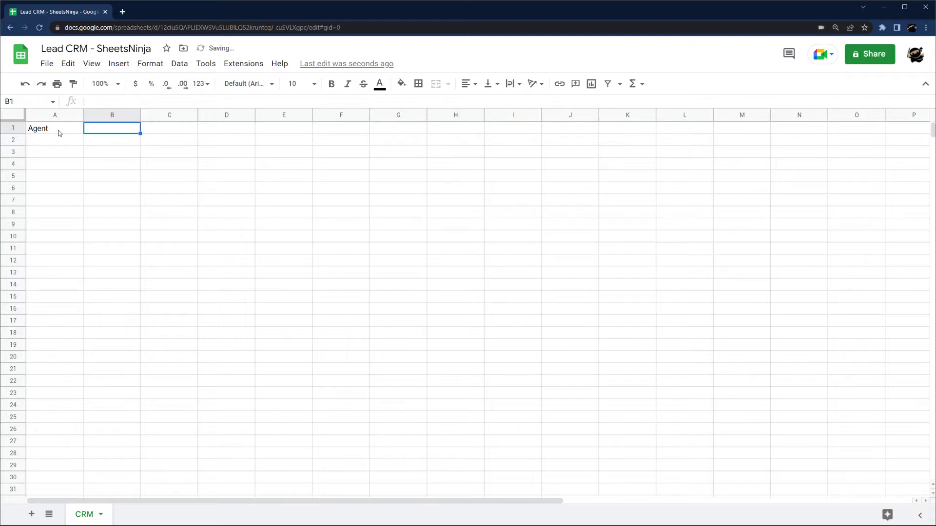
{"action": "type", "text": "Date"}
{"action": "key", "text": "Tab"}
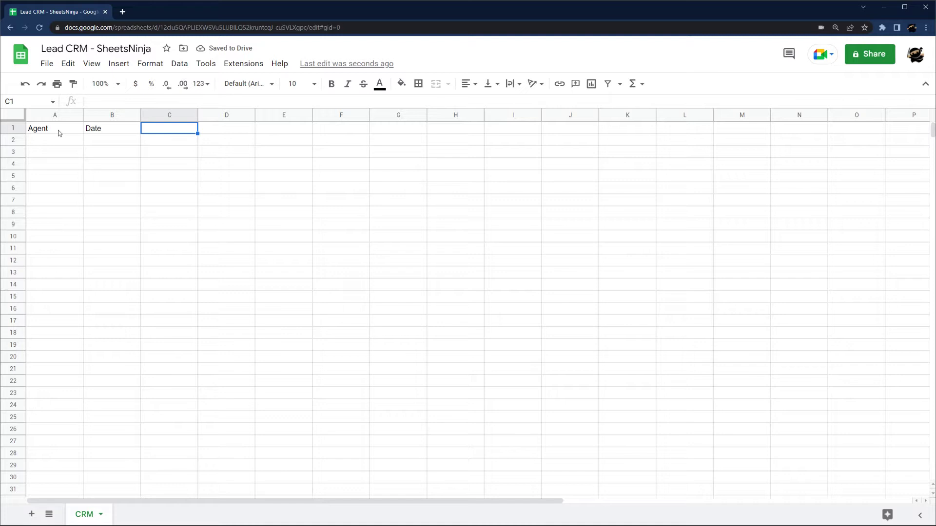
{"action": "type", "text": "Name"}
{"action": "key", "text": "Tab"}
{"action": "type", "text": "E"}
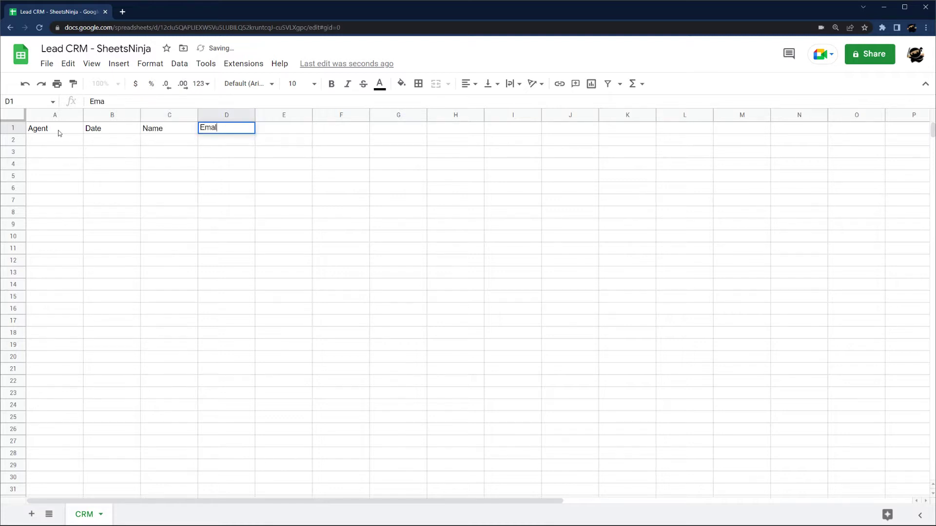
{"action": "type", "text": "mail"}
{"action": "key", "text": "Tab"}
Step: Enter the headers Phone, Lead Source, Status and Notes in E1:H1
{"action": "type", "text": "Pho"}
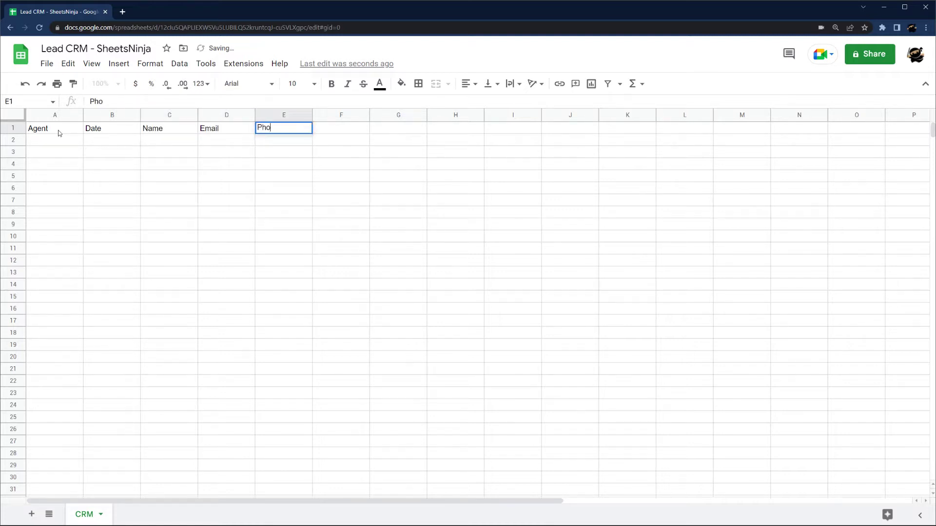
{"action": "type", "text": "ne"}
{"action": "key", "text": "Tab"}
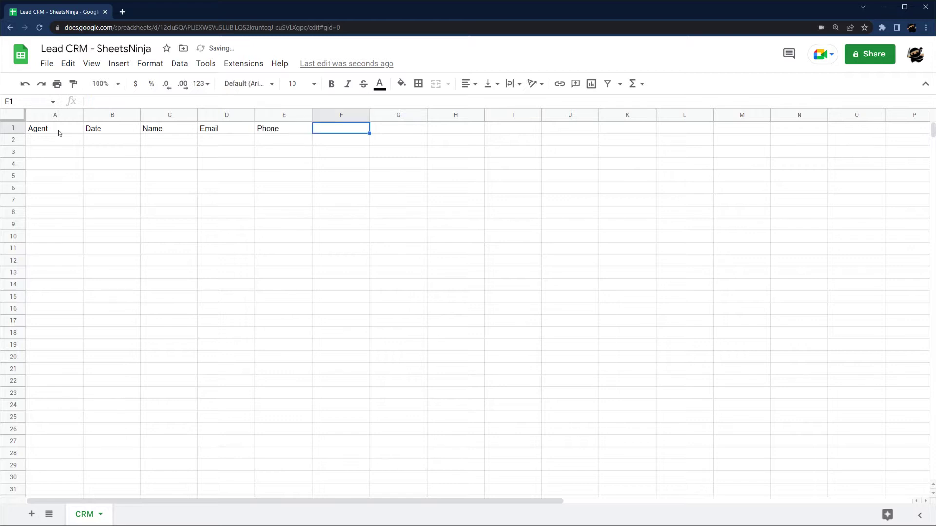
{"action": "type", "text": "Lead Sourc"}
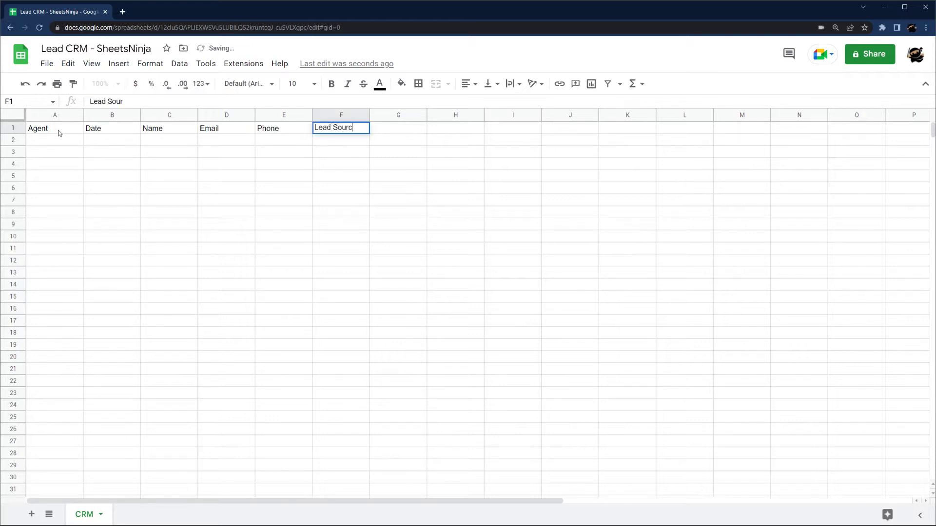
{"action": "type", "text": "e"}
{"action": "key", "text": "Tab"}
{"action": "type", "text": "Sta"}
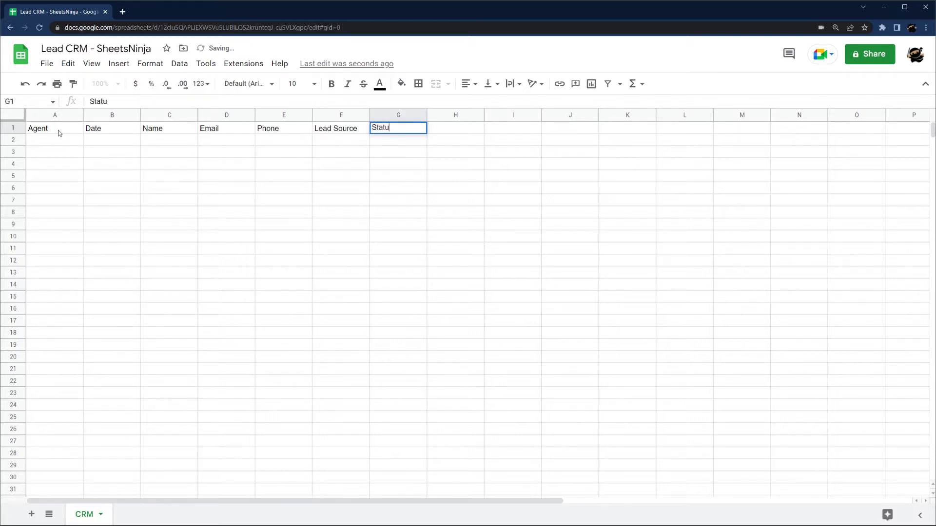
{"action": "key", "text": "Tab"}
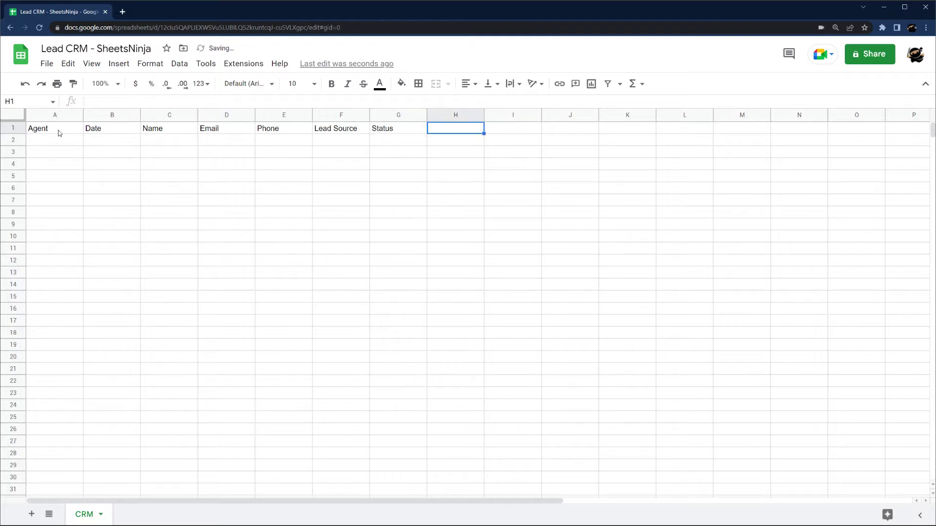
{"action": "type", "text": "No"}
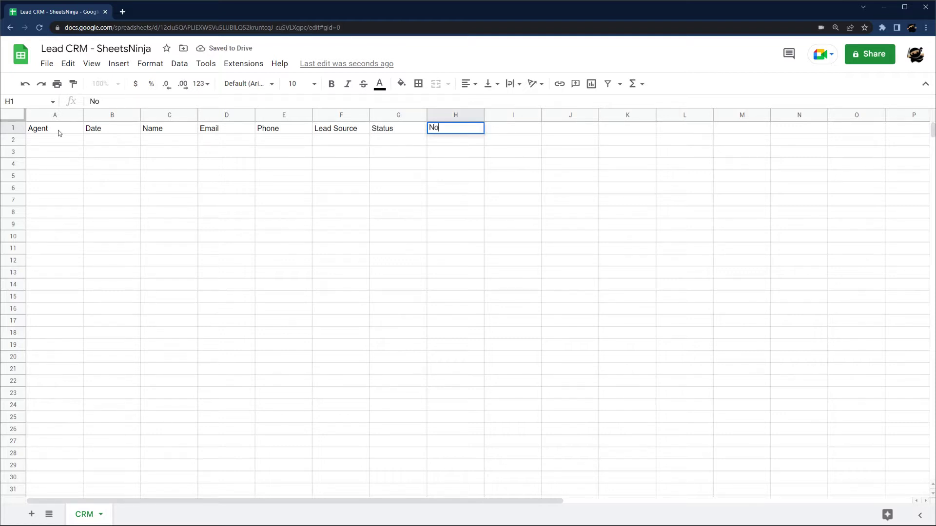
{"action": "type", "text": "tes"}
{"action": "key", "text": "Return"}
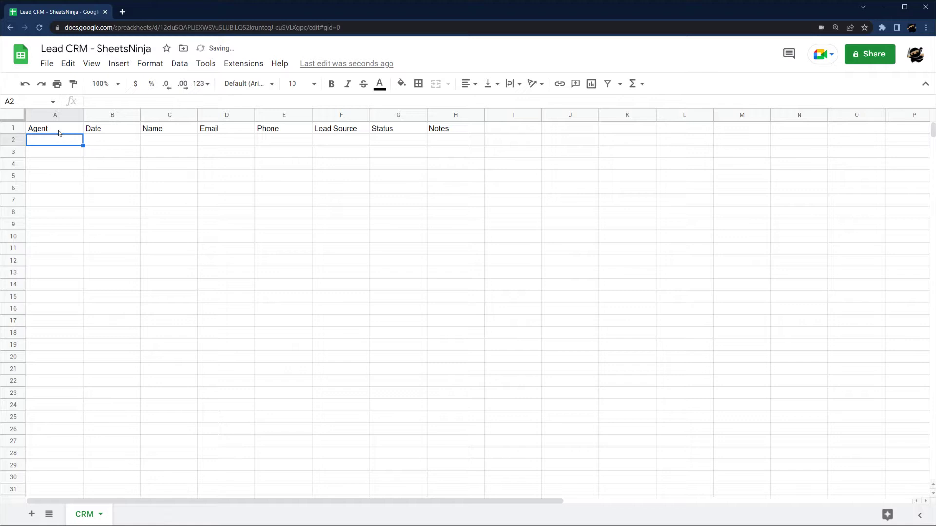
Step: Delete the unused columns I through Z
{"action": "left_click", "coordinate": [512, 115]}
{"action": "key", "text": "ctrl+shift+Right"}
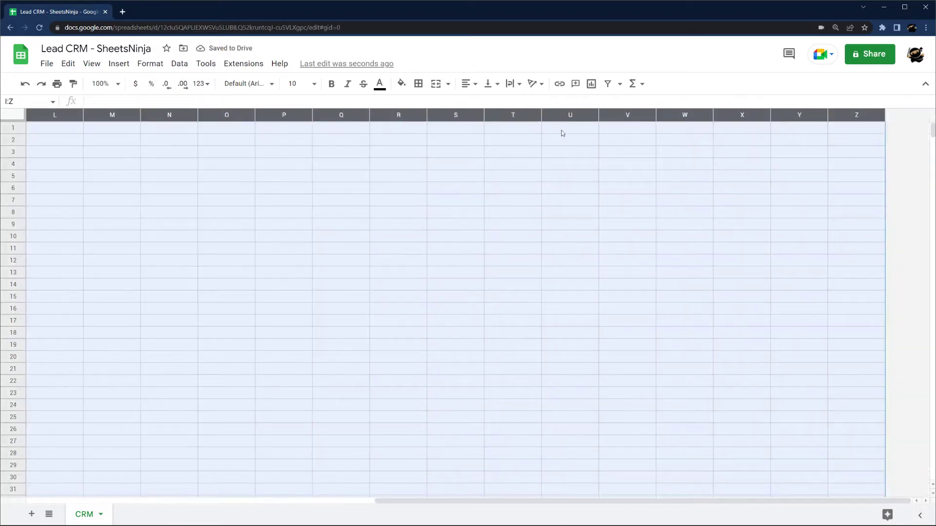
{"action": "right_click", "coordinate": [514, 117]}
{"action": "left_click", "coordinate": [577, 255]}
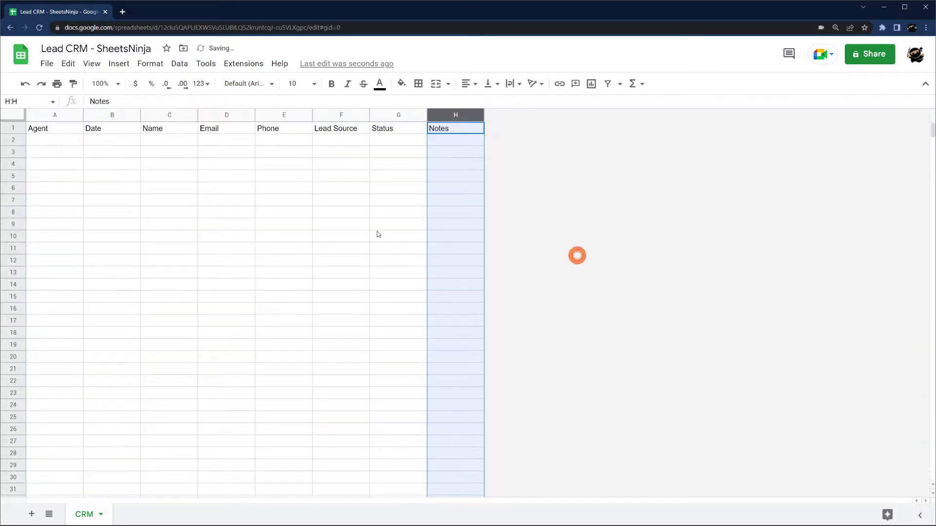
{"action": "left_click", "coordinate": [253, 224]}
Step: Format header row 1 with dark green fill, white centred text and coloured borders
{"action": "left_click", "coordinate": [13, 128]}
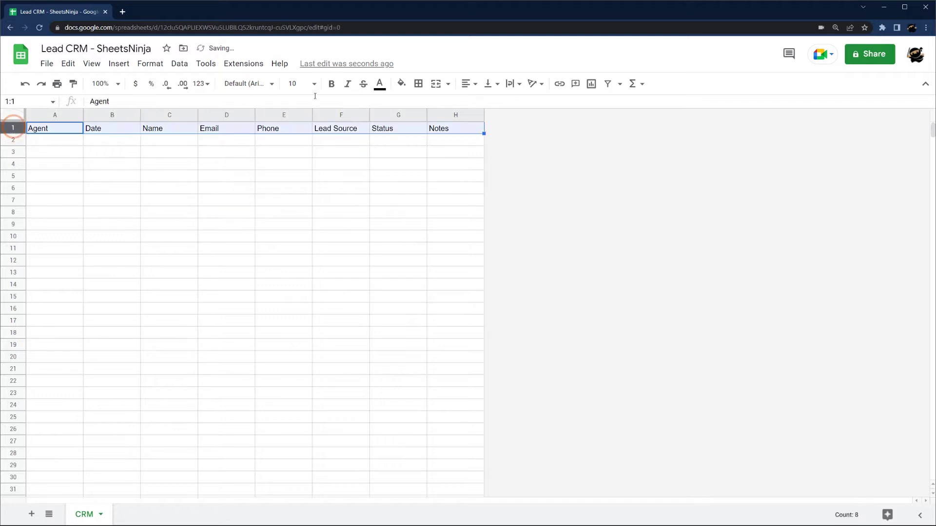
{"action": "left_click", "coordinate": [401, 84]}
{"action": "left_click", "coordinate": [452, 197]}
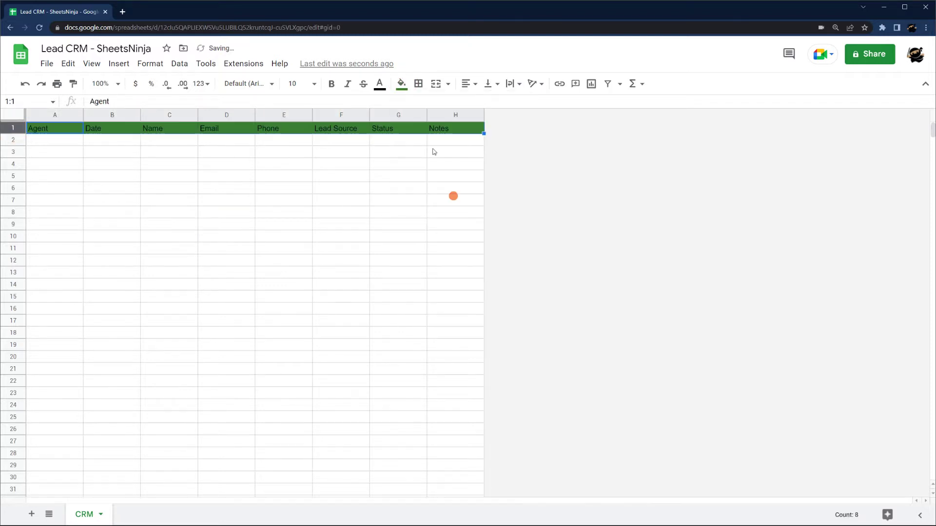
{"action": "left_click", "coordinate": [381, 86]}
{"action": "left_click", "coordinate": [495, 120]}
{"action": "left_click", "coordinate": [465, 83]}
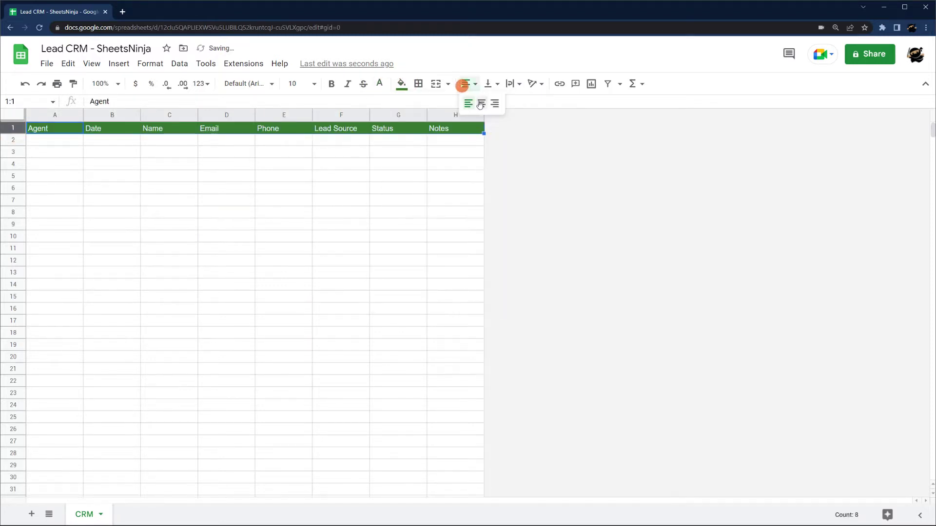
{"action": "left_click", "coordinate": [479, 102]}
{"action": "left_click", "coordinate": [419, 84]}
{"action": "left_click", "coordinate": [507, 105]}
{"action": "left_click", "coordinate": [621, 143]}
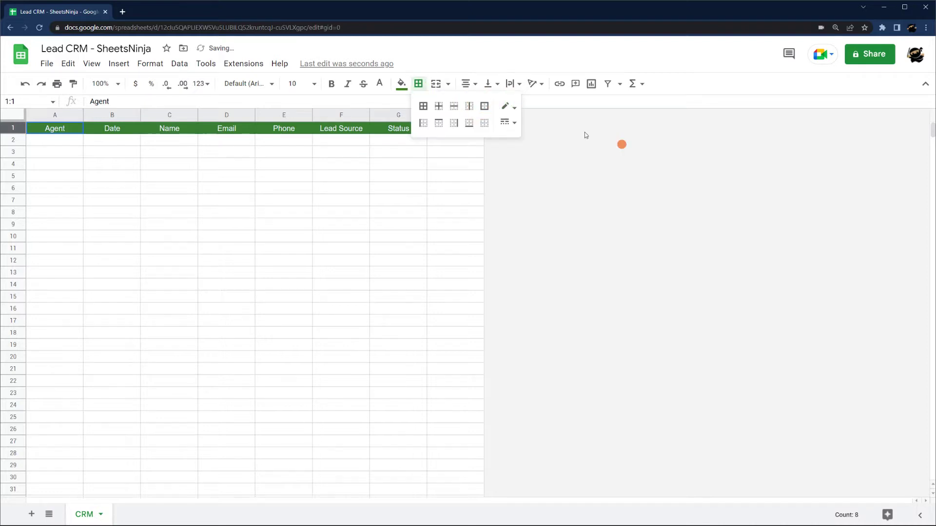
{"action": "left_click", "coordinate": [469, 106]}
{"action": "left_click", "coordinate": [133, 155]}
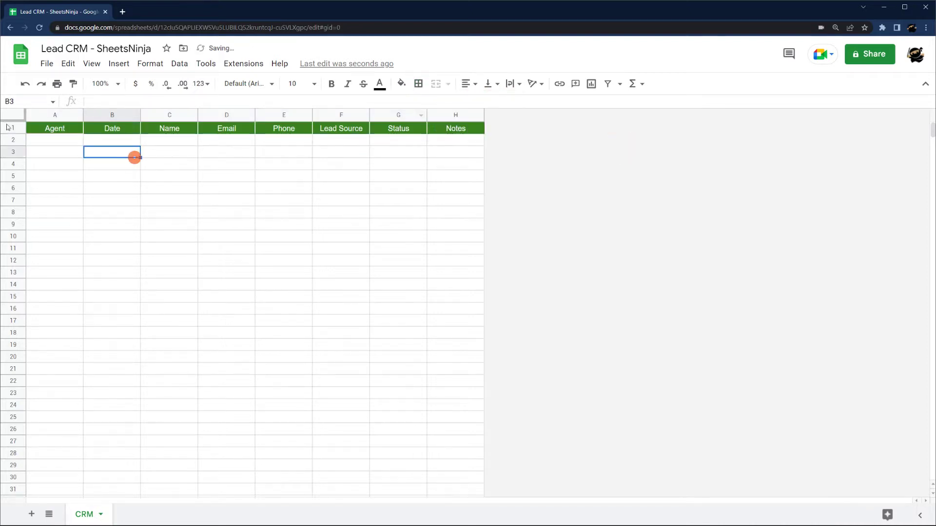
Step: Freeze row 1 so the header stays at the top
{"action": "left_click_drag", "start_coordinate": [13, 120], "coordinate": [11, 134]}
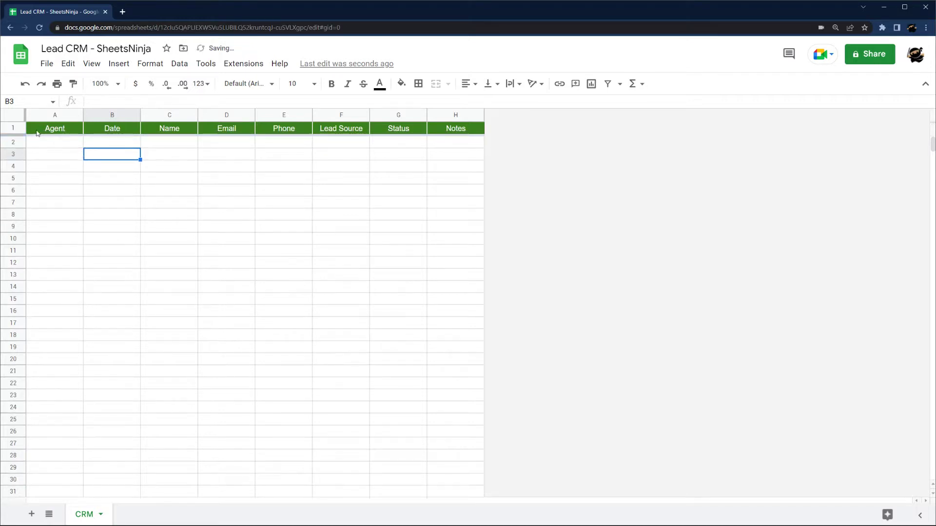
{"action": "left_click", "coordinate": [133, 180]}
{"action": "scroll", "coordinate": [121, 176], "scroll_direction": "down", "scroll_amount": 5}
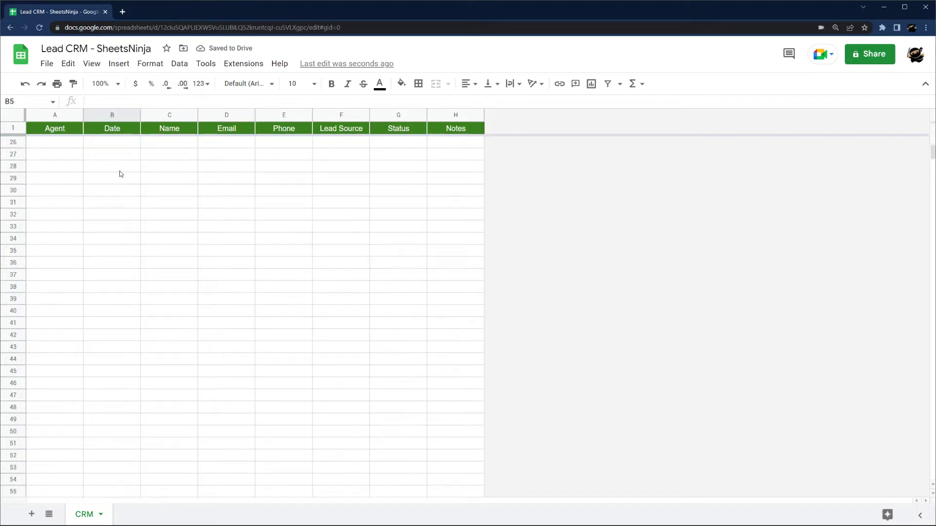
{"action": "scroll", "coordinate": [120, 174], "scroll_direction": "up", "scroll_amount": 2}
{"action": "left_click", "coordinate": [13, 142]}
{"action": "scroll", "coordinate": [64, 209], "scroll_direction": "up", "scroll_amount": 6}
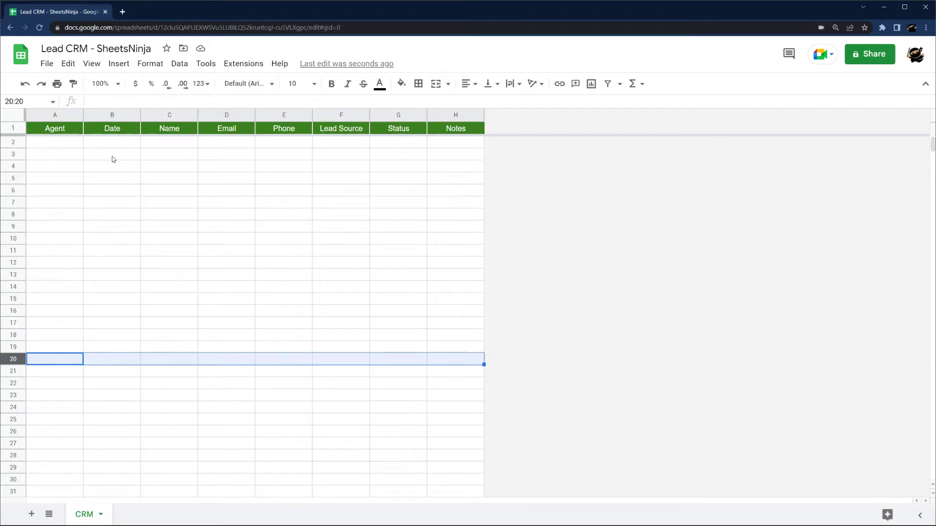
Step: Create a 'Dropdowns' sheet with an Agent heading and the six agent names below it
{"action": "left_click", "coordinate": [54, 115]}
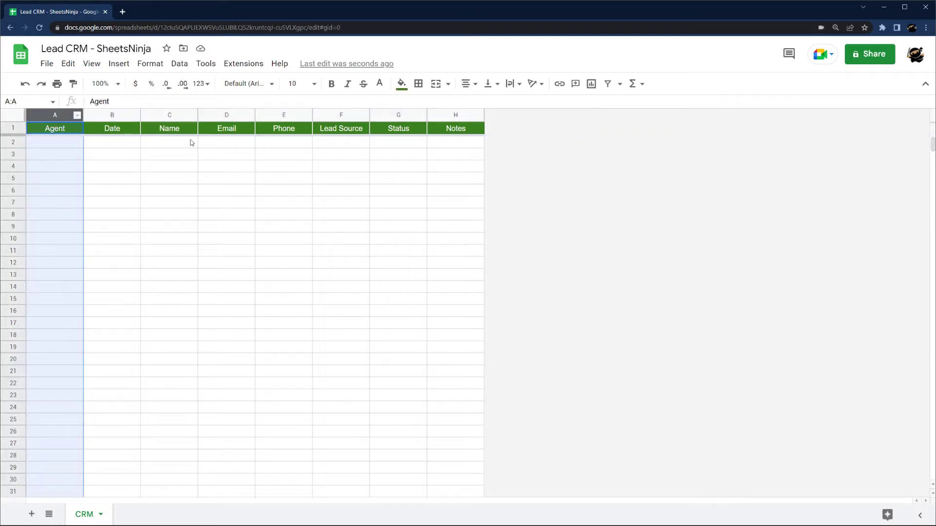
{"action": "left_click", "coordinate": [69, 145]}
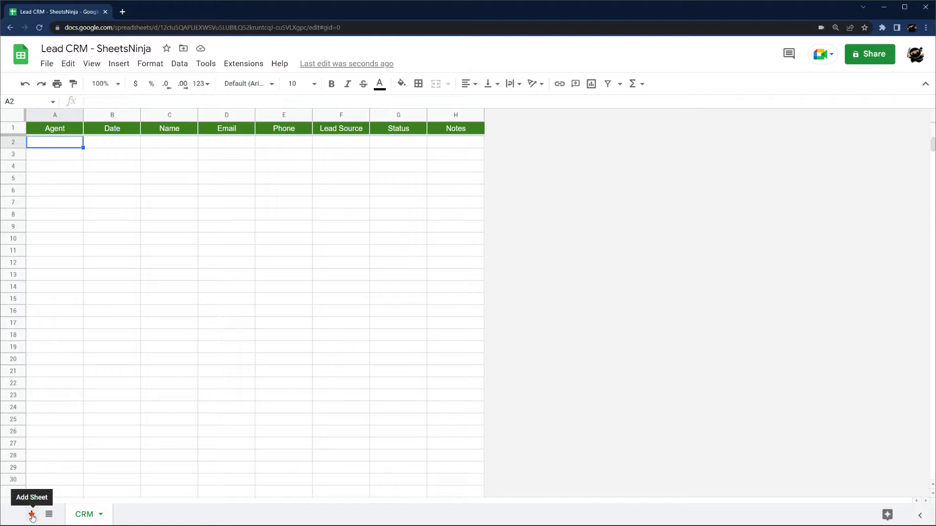
{"action": "left_click", "coordinate": [31, 515]}
{"action": "right_click", "coordinate": [139, 515]}
{"action": "left_click", "coordinate": [143, 374]}
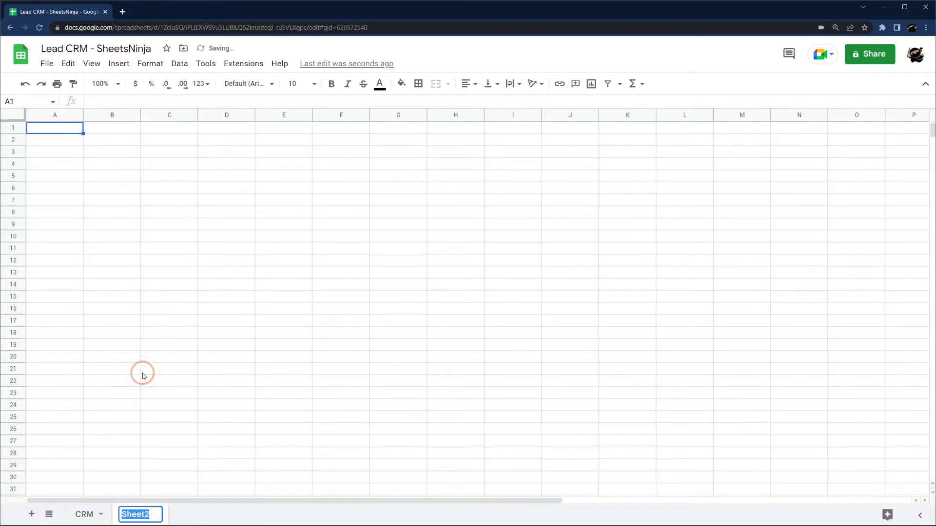
{"action": "type", "text": "Dropdowns"}
{"action": "key", "text": "Return"}
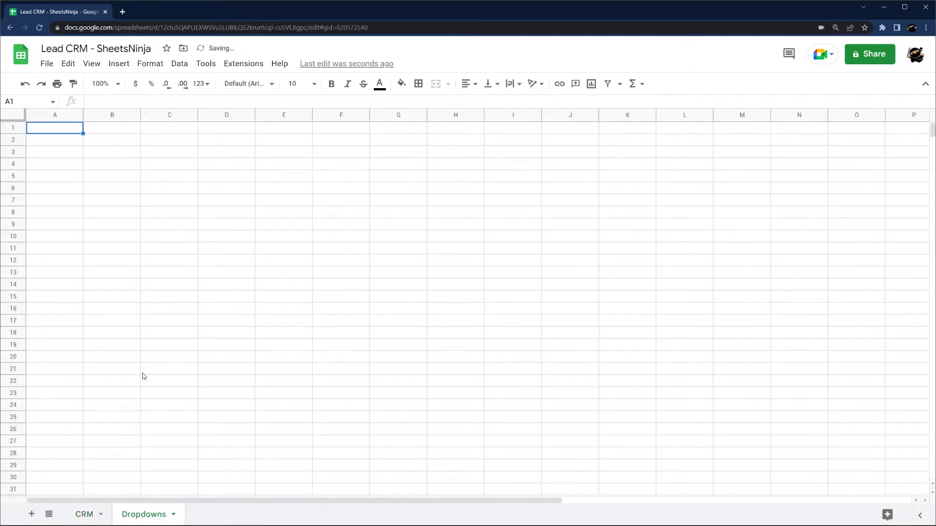
{"action": "type", "text": "Agent"}
{"action": "key", "text": "Return"}
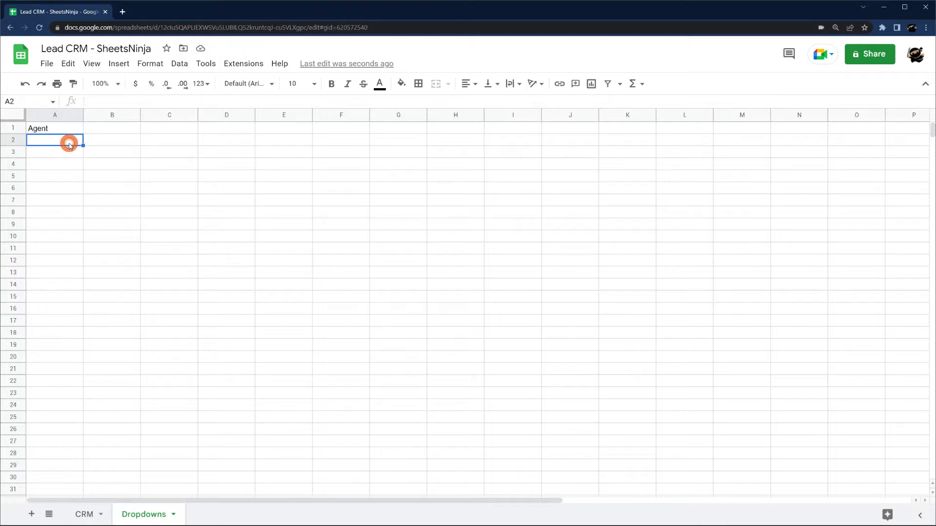
{"action": "type", "text": "Peter Katie Shina Kaia Lynell John"}
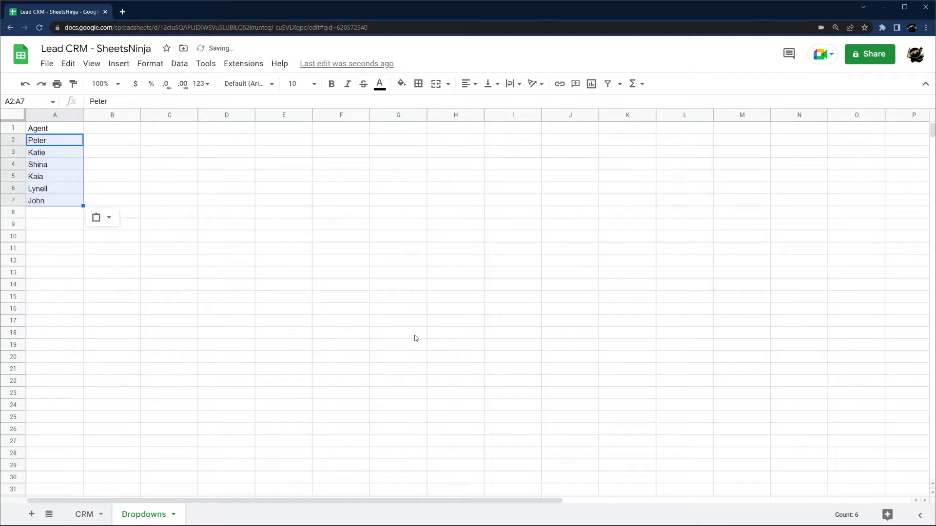
Step: Add Lead Source and Status headings in B1 and C1 of the Dropdowns sheet
{"action": "left_click", "coordinate": [82, 514]}
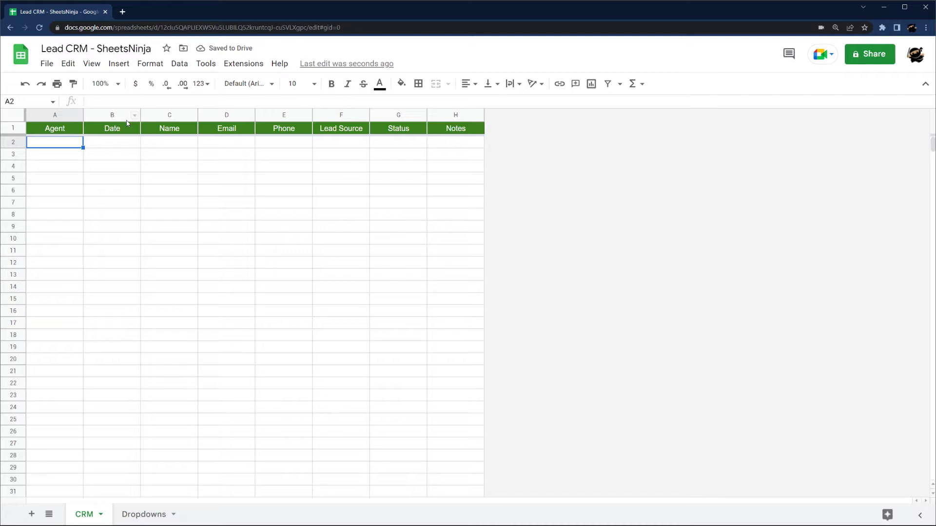
{"action": "left_click", "coordinate": [352, 115]}
{"action": "left_click", "coordinate": [398, 115]}
{"action": "left_click", "coordinate": [132, 514]}
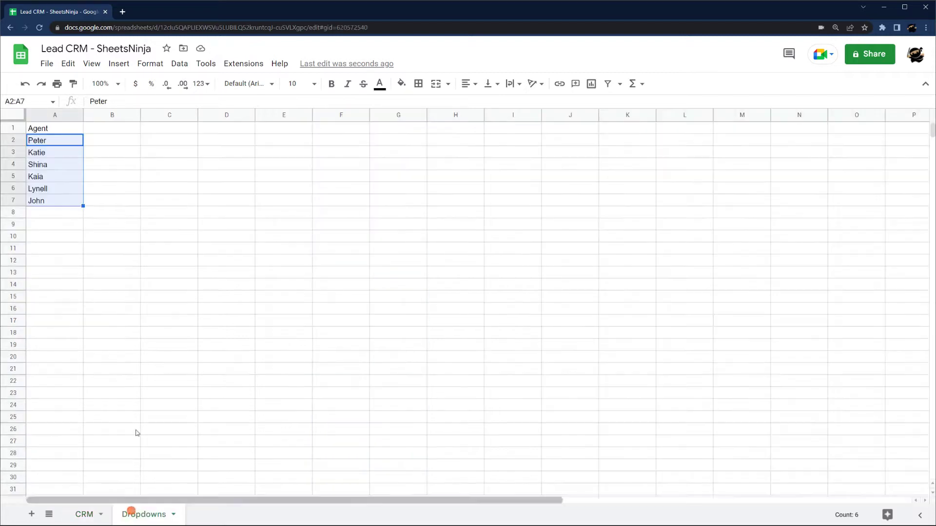
{"action": "left_click", "coordinate": [115, 129]}
{"action": "type", "text": "Lea"}
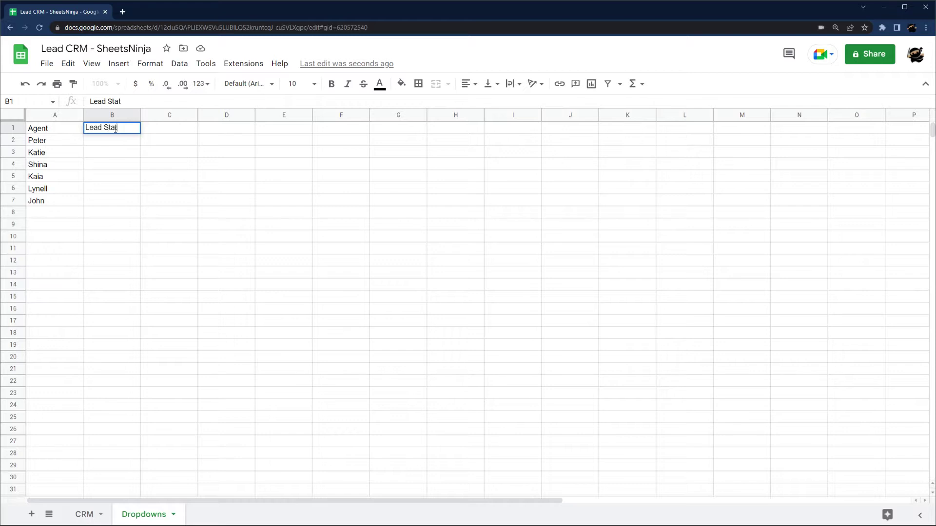
{"action": "type", "text": "d Source"}
{"action": "key", "text": "Tab"}
{"action": "type", "text": "Sta"}
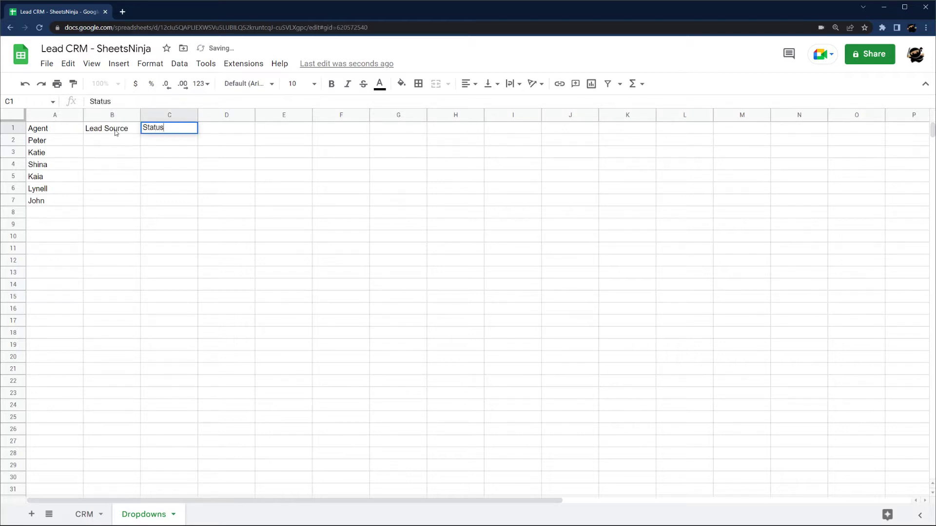
{"action": "type", "text": "tus"}
{"action": "key", "text": "Return"}
Step: Paste the ten status values from C2 and the seven lead sources from B2
{"action": "left_click", "coordinate": [178, 140]}
{"action": "type", "text": "Initial Contact Cold Warm Hot Won Negotiations Prospect Lost Qualified Follow-Up"}
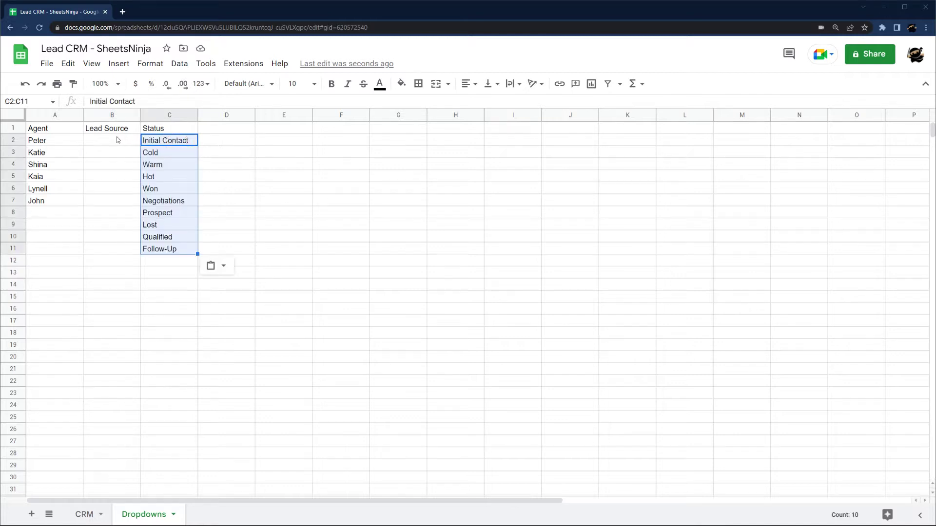
{"action": "left_click", "coordinate": [117, 140]}
{"action": "type", "text": "Google Ads Facebook Ads Website Referral Email Social Media Trade Show"}
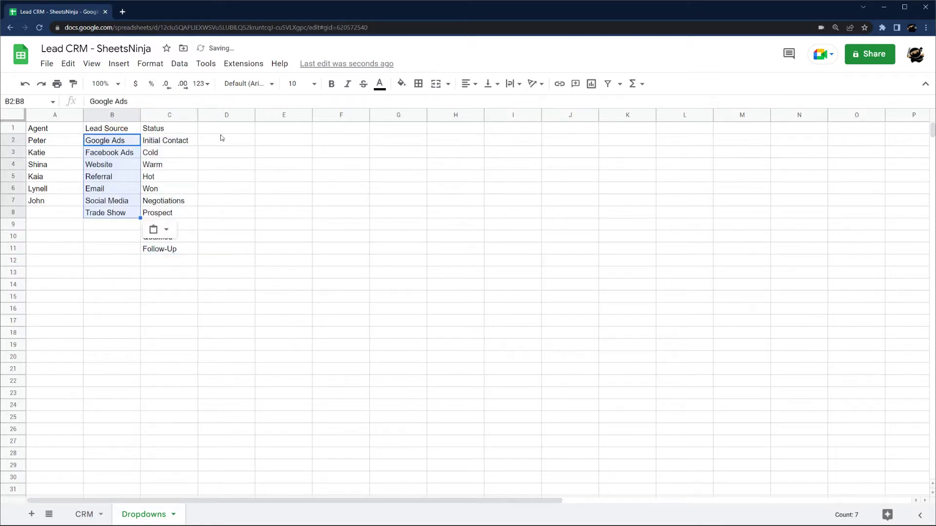
Step: Delete columns D–Z and rows 21–1000 from the Dropdowns sheet
{"action": "left_click", "coordinate": [273, 151]}
{"action": "left_click_drag", "start_coordinate": [227, 115], "coordinate": [888, 156]}
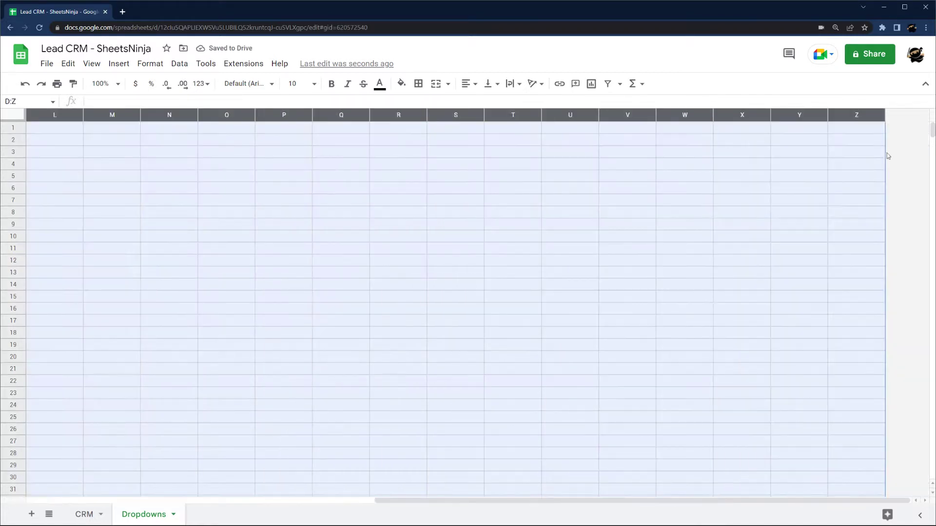
{"action": "right_click", "coordinate": [466, 118]}
{"action": "left_click", "coordinate": [501, 250]}
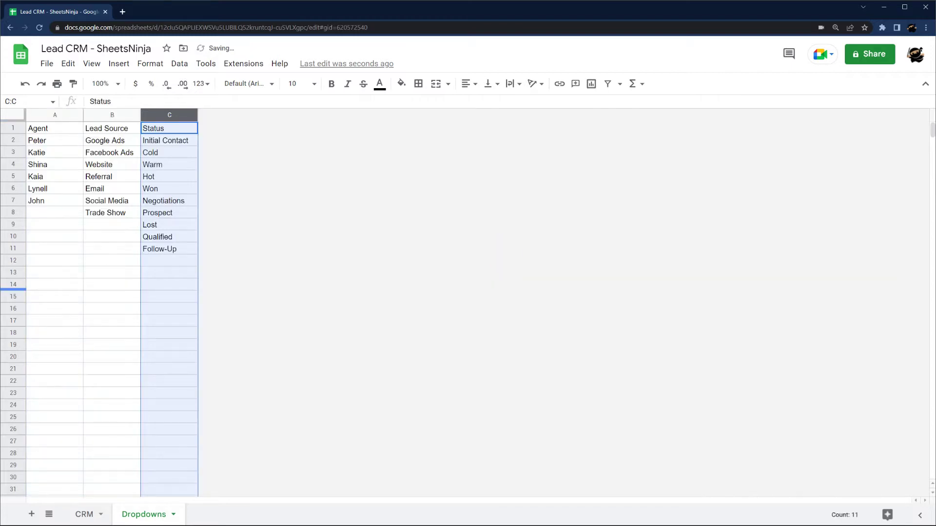
{"action": "left_click", "coordinate": [3, 363]}
{"action": "left_click_drag", "start_coordinate": [931, 131], "coordinate": [923, 476]}
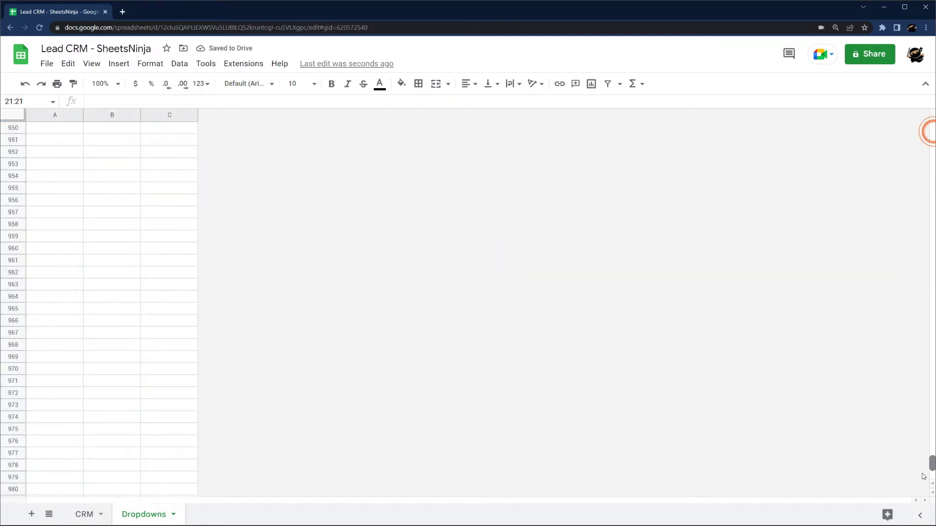
{"action": "scroll", "coordinate": [922, 476], "scroll_direction": "down", "scroll_amount": 5}
{"action": "left_click", "coordinate": [13, 465], "text": "shift"}
{"action": "right_click", "coordinate": [13, 464]}
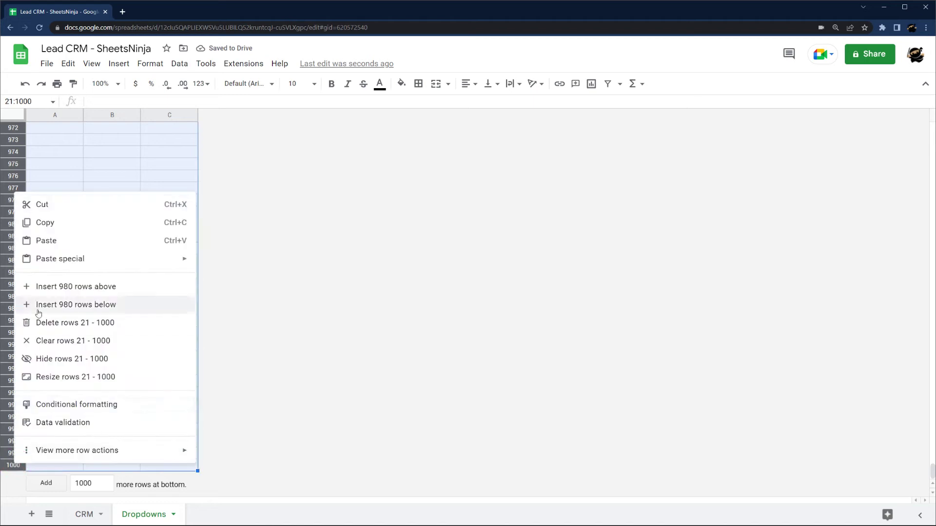
{"action": "left_click", "coordinate": [62, 323]}
Step: Give the Dropdowns header row a dark grey fill with white, centred text
{"action": "left_click", "coordinate": [13, 128]}
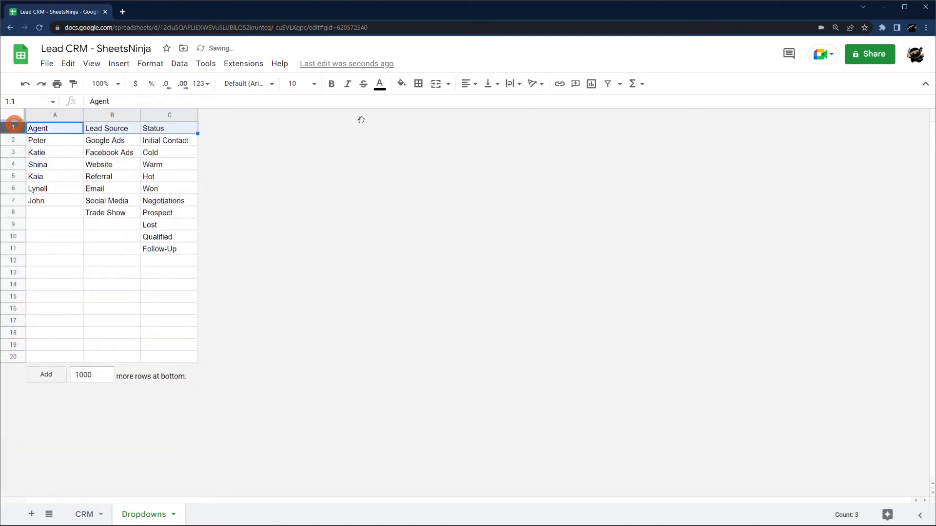
{"action": "left_click", "coordinate": [401, 84]}
{"action": "left_click", "coordinate": [429, 122]}
{"action": "left_click", "coordinate": [379, 84]}
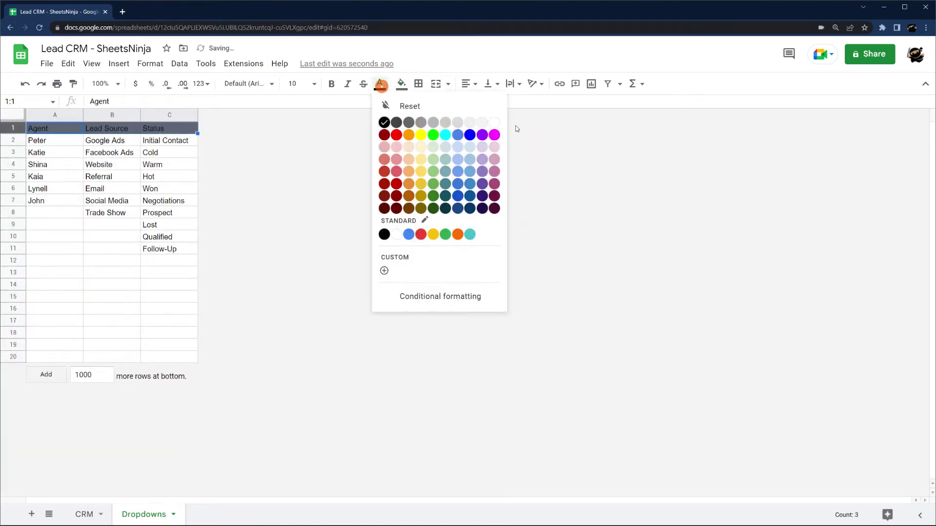
{"action": "left_click", "coordinate": [492, 121]}
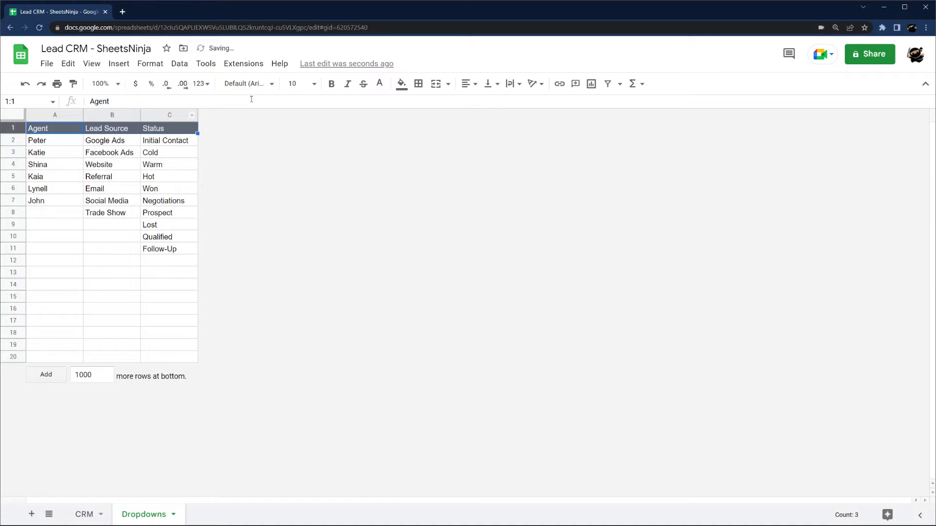
{"action": "left_click", "coordinate": [467, 84]}
{"action": "left_click", "coordinate": [485, 104]}
Step: Start a dropdown rule on the CRM Agent cells A2:A1000
{"action": "left_click", "coordinate": [80, 514]}
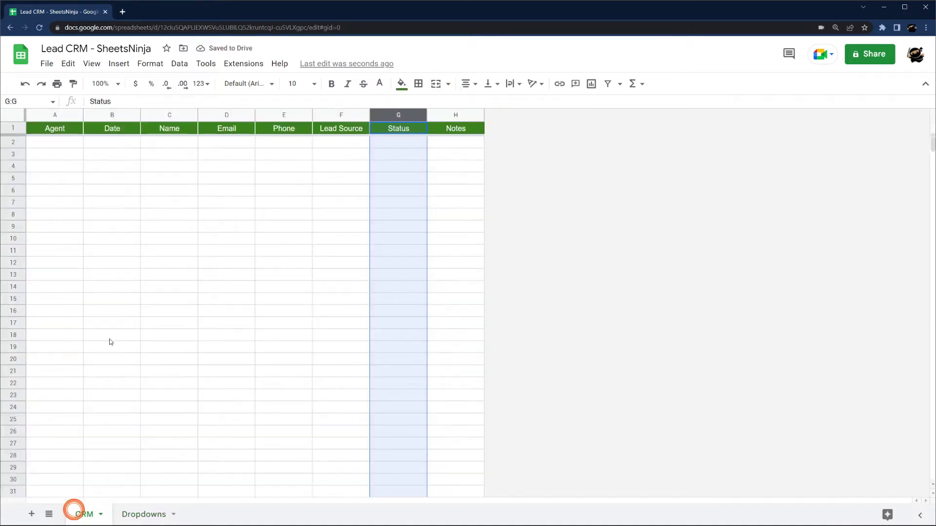
{"action": "left_click", "coordinate": [59, 115]}
{"action": "left_click", "coordinate": [54, 142]}
{"action": "key", "text": "ctrl+shift+Down"}
{"action": "right_click", "coordinate": [55, 385]}
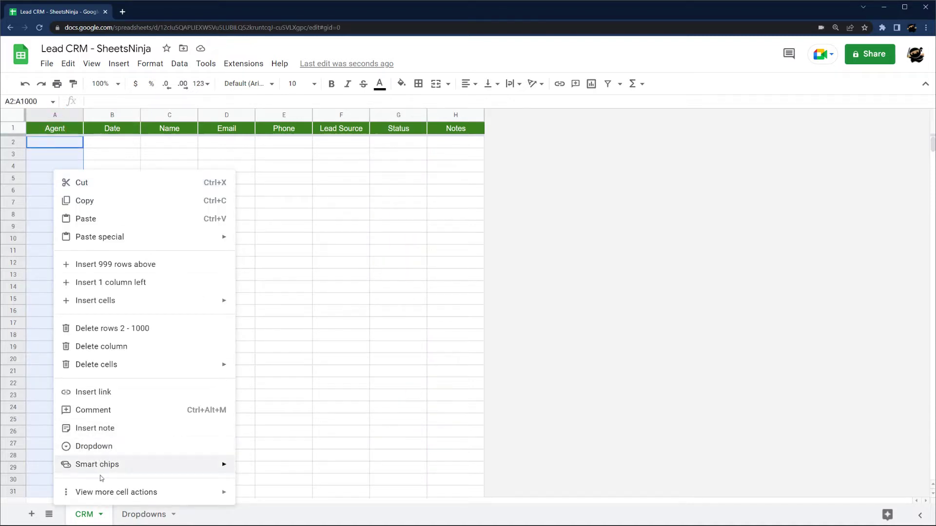
{"action": "mouse_move", "coordinate": [105, 493]}
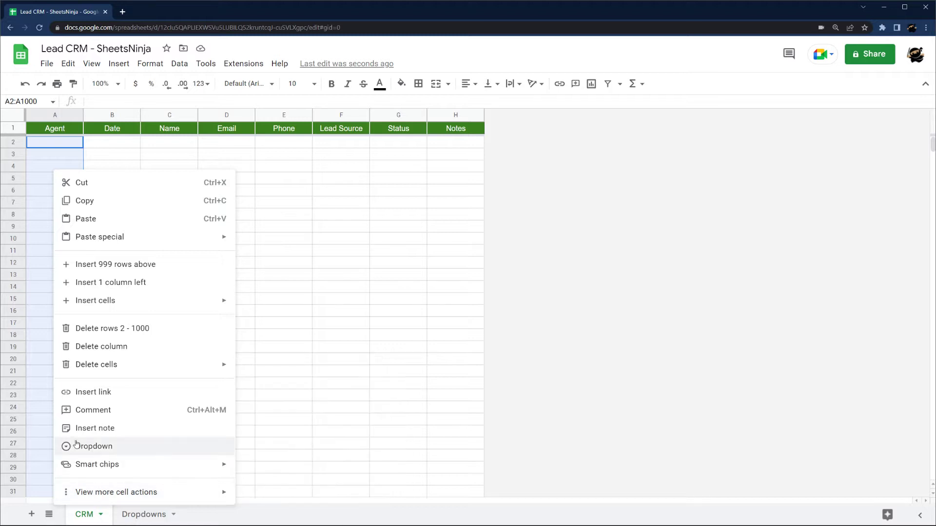
{"action": "left_click", "coordinate": [93, 447]}
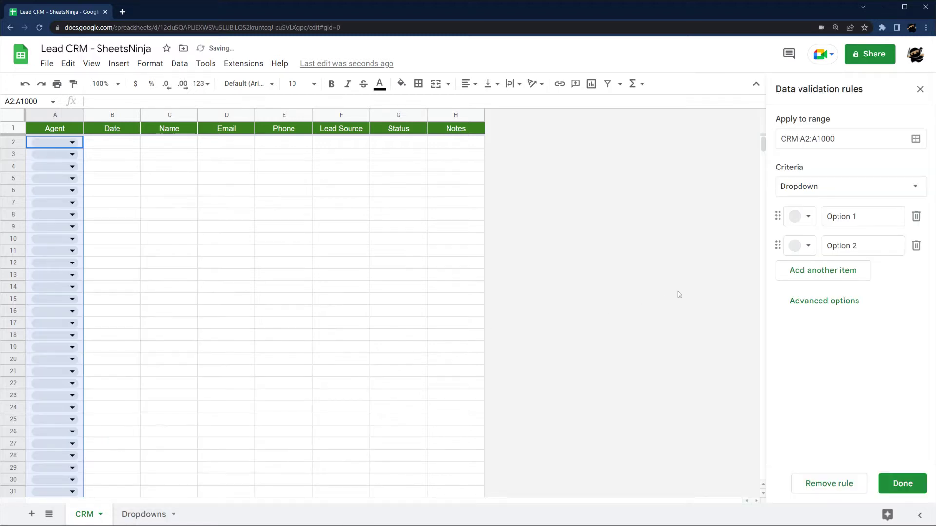
Step: Set the dropdown to take its options from the range Dropdowns!A2:A
{"action": "left_click", "coordinate": [814, 194]}
{"action": "left_click", "coordinate": [827, 204]}
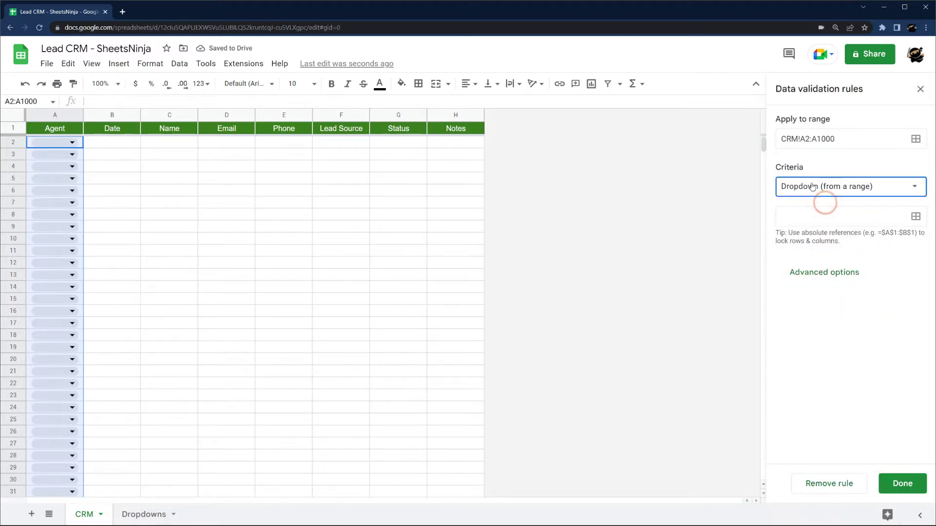
{"action": "left_click", "coordinate": [916, 216]}
{"action": "left_click", "coordinate": [522, 271]}
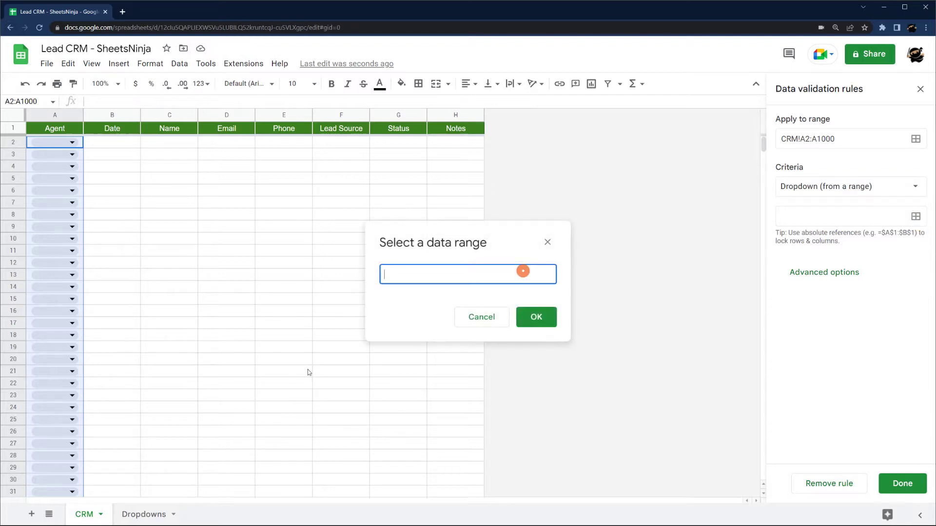
{"action": "left_click", "coordinate": [144, 514]}
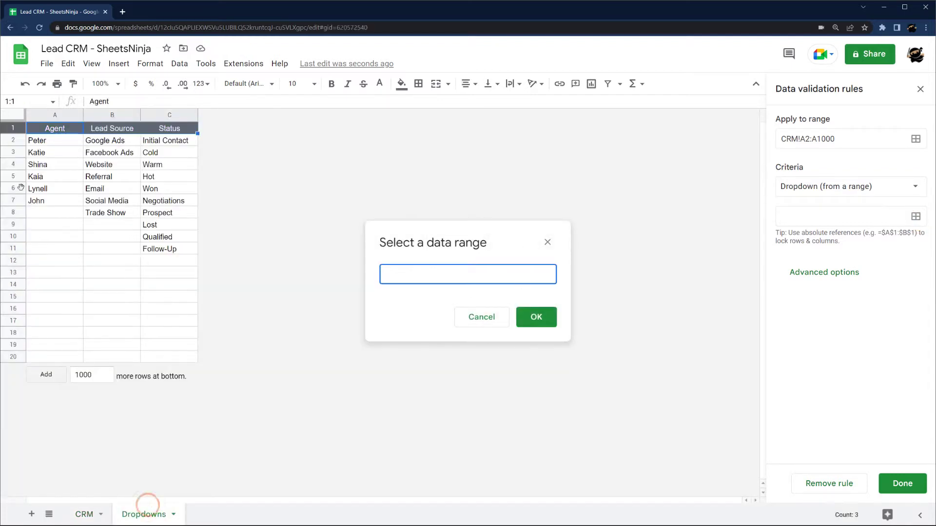
{"action": "left_click", "coordinate": [55, 117]}
{"action": "left_click", "coordinate": [431, 276]}
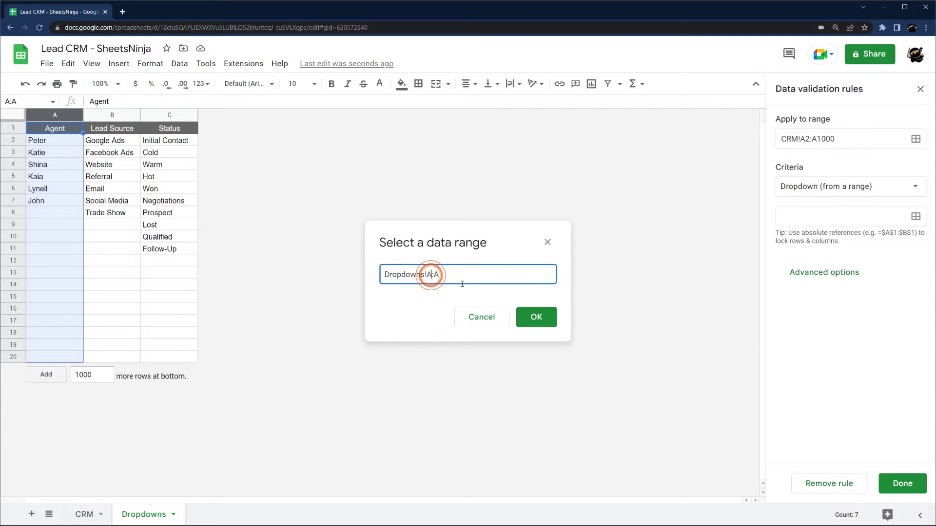
{"action": "type", "text": "2"}
{"action": "left_click", "coordinate": [539, 316]}
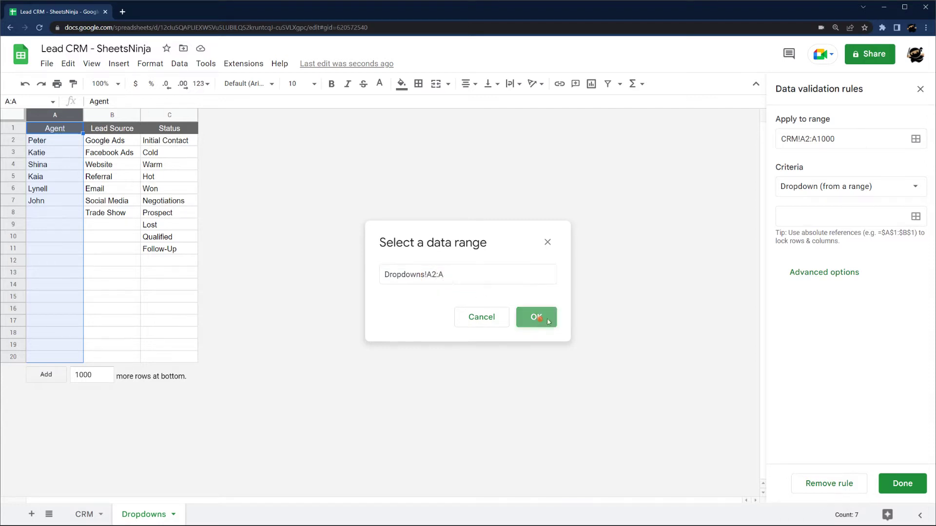
Step: Give Peter's option a dark teal colour, review advanced options, and save the rule
{"action": "scroll", "coordinate": [887, 337], "scroll_direction": "down", "scroll_amount": 1}
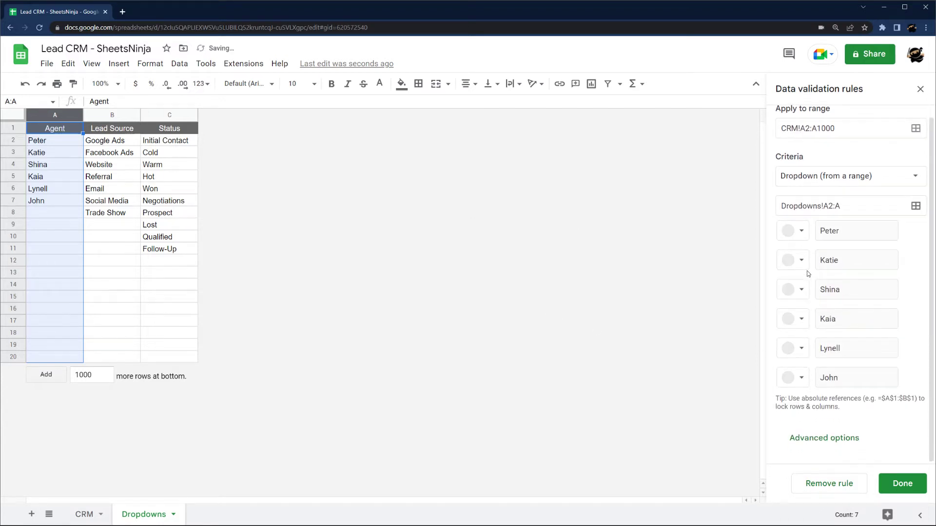
{"action": "left_click", "coordinate": [802, 231]}
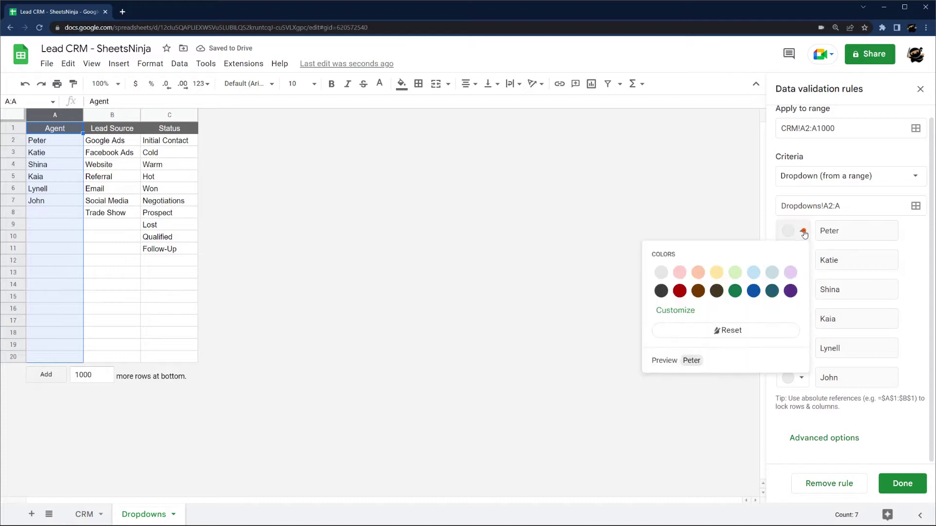
{"action": "left_click", "coordinate": [772, 291]}
{"action": "left_click", "coordinate": [915, 273]}
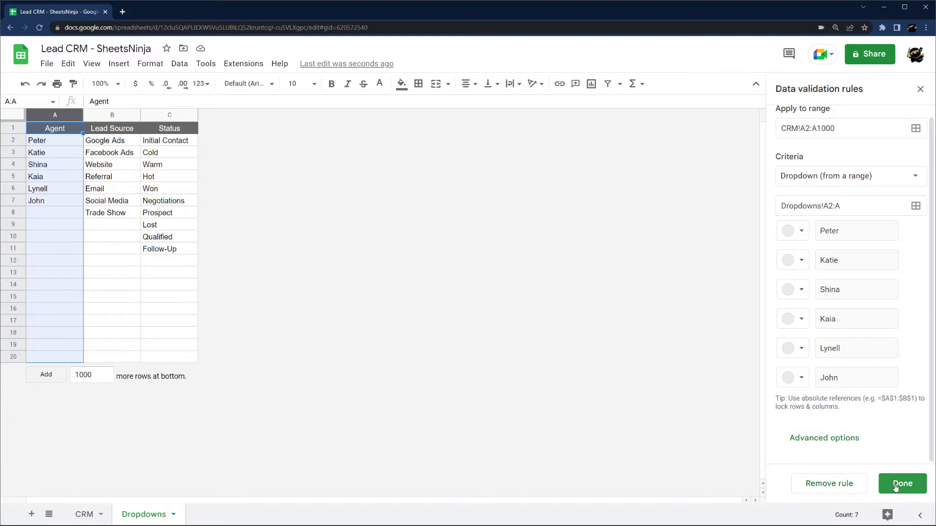
{"action": "left_click", "coordinate": [824, 438]}
{"action": "scroll", "coordinate": [799, 359], "scroll_direction": "down", "scroll_amount": 4}
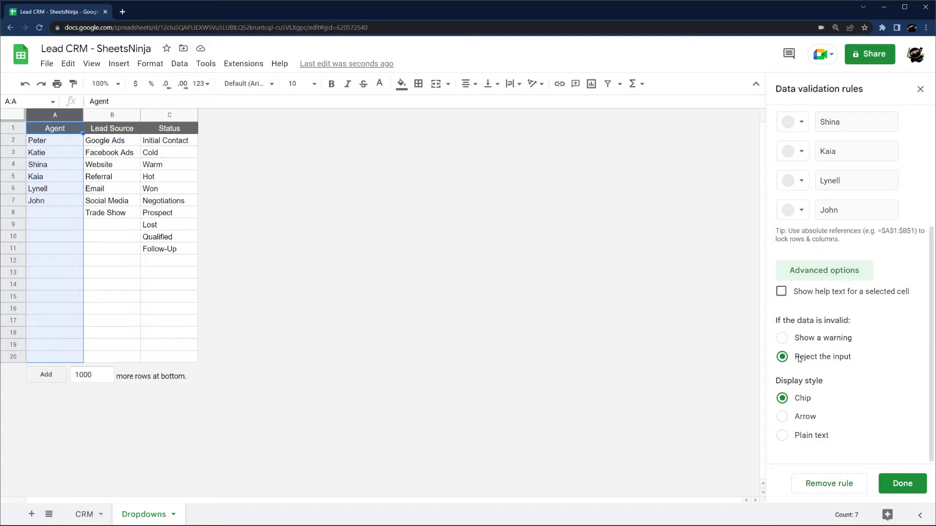
{"action": "scroll", "coordinate": [851, 300], "scroll_direction": "up", "scroll_amount": 3}
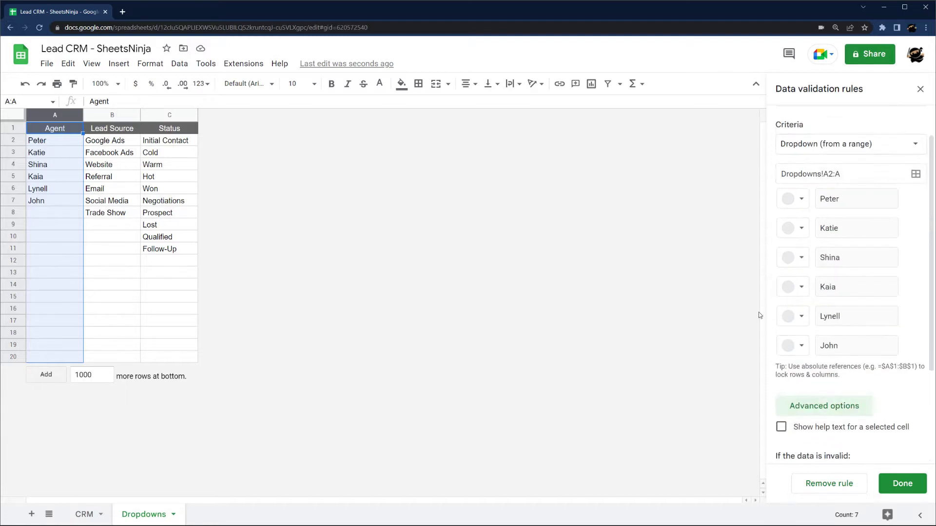
{"action": "scroll", "coordinate": [803, 363], "scroll_direction": "down", "scroll_amount": 3}
{"action": "left_click", "coordinate": [902, 485]}
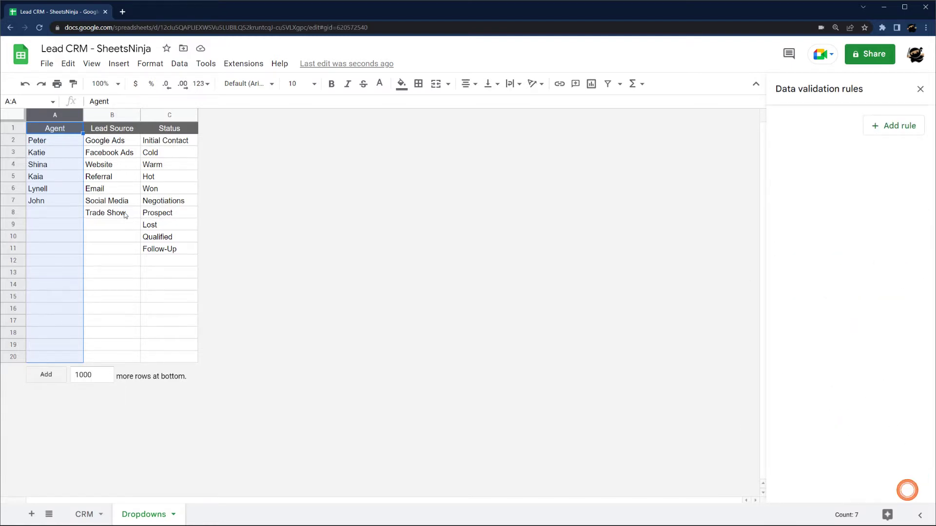
{"action": "left_click", "coordinate": [84, 514]}
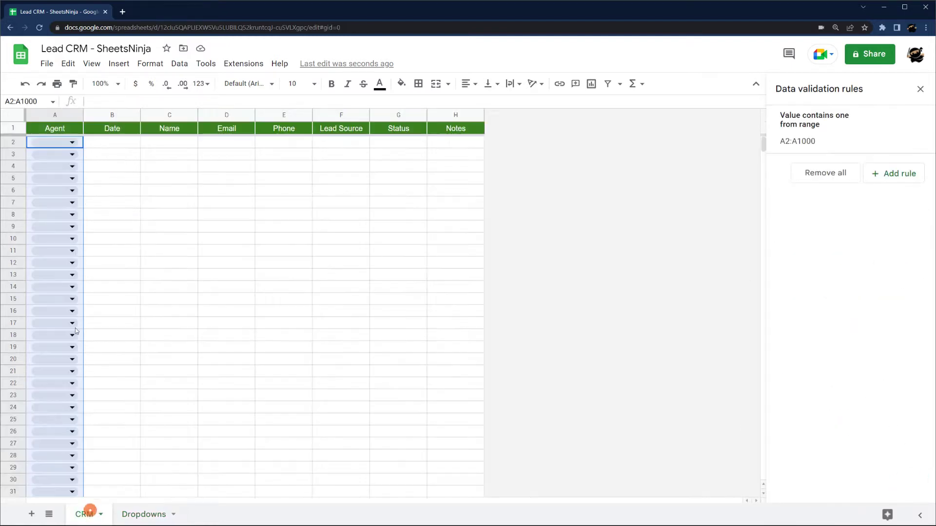
Step: Test-pick Peter in A2, then switch the Agent rule's display style to Arrow
{"action": "left_click", "coordinate": [70, 143]}
{"action": "left_click", "coordinate": [43, 158]}
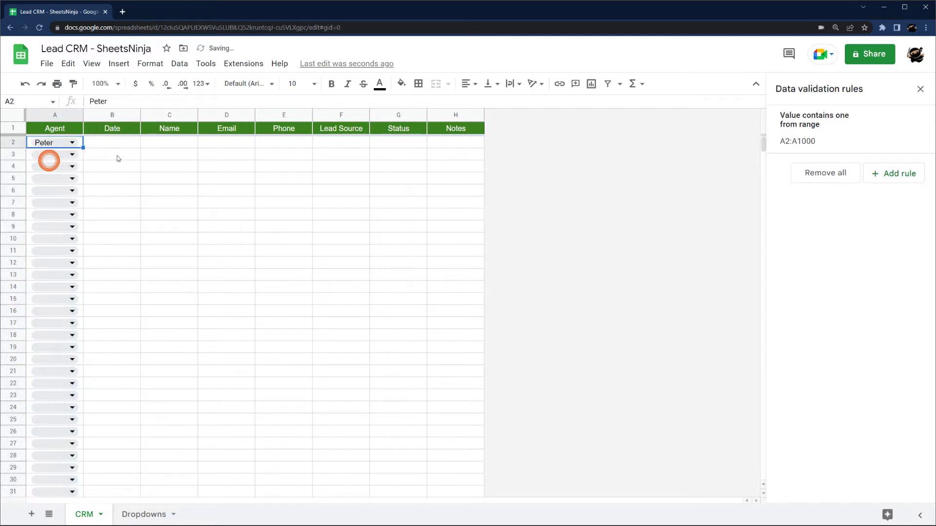
{"action": "left_click", "coordinate": [118, 155]}
{"action": "left_click", "coordinate": [55, 115]}
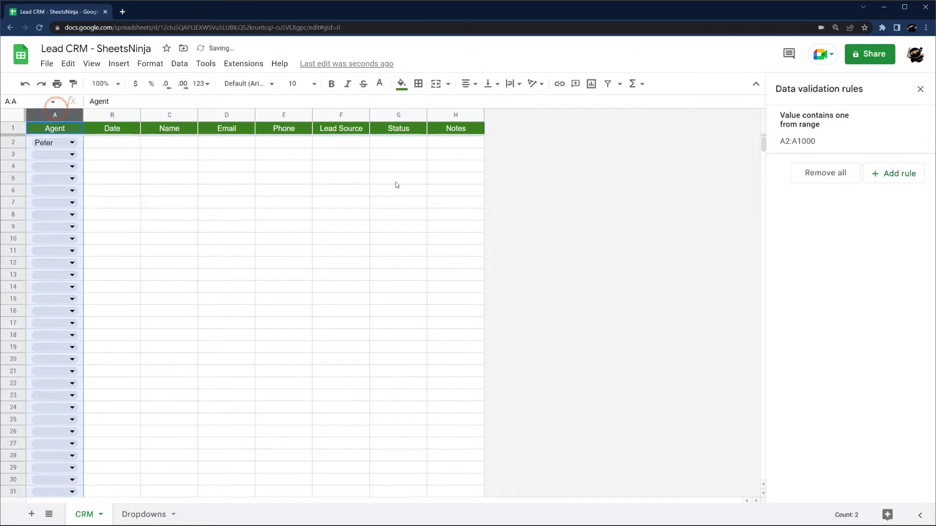
{"action": "left_click", "coordinate": [847, 123]}
{"action": "left_click", "coordinate": [826, 437]}
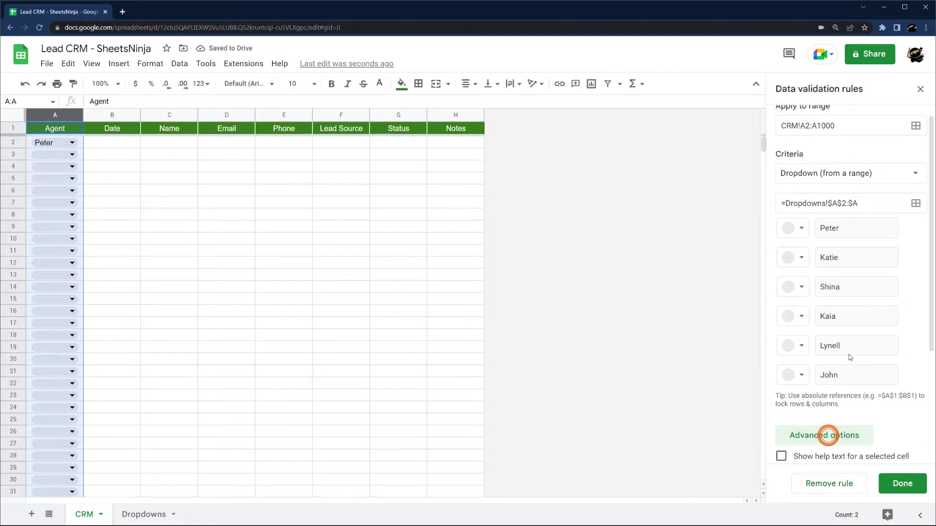
{"action": "left_click", "coordinate": [804, 417]}
{"action": "left_click", "coordinate": [902, 483]}
Step: Check the arrow-style name lists in rows 2–3, then clear Peter from A2
{"action": "left_click", "coordinate": [219, 311]}
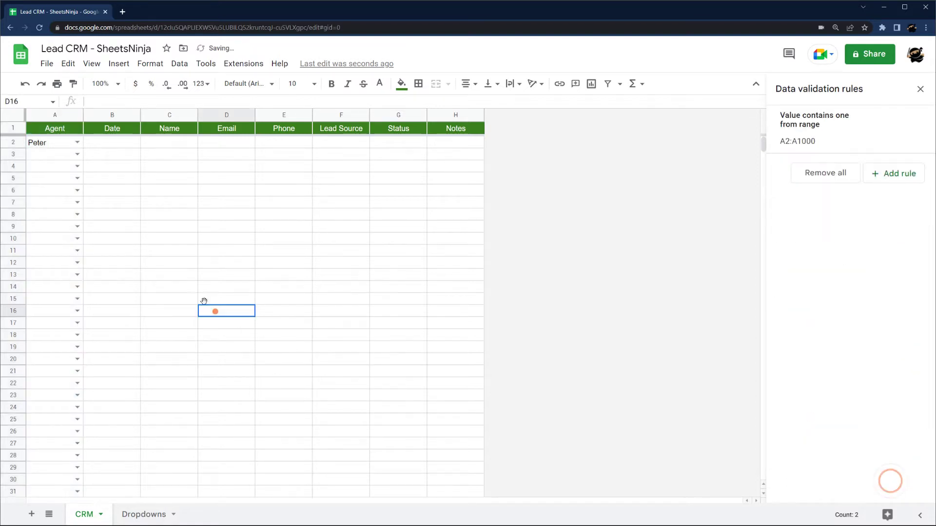
{"action": "left_click", "coordinate": [78, 142]}
{"action": "left_click", "coordinate": [164, 166]}
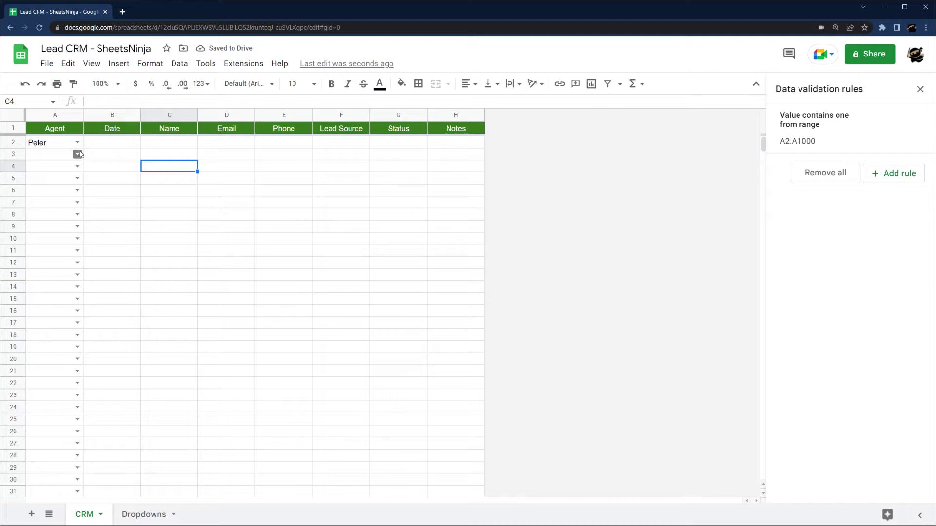
{"action": "left_click", "coordinate": [77, 153]}
{"action": "left_click", "coordinate": [129, 189]}
{"action": "left_click", "coordinate": [77, 154]}
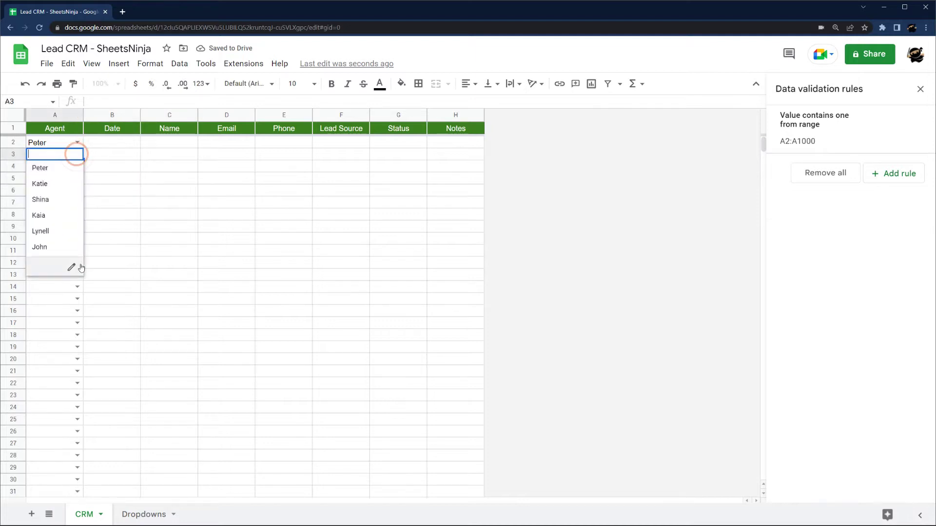
{"action": "left_click", "coordinate": [71, 268]}
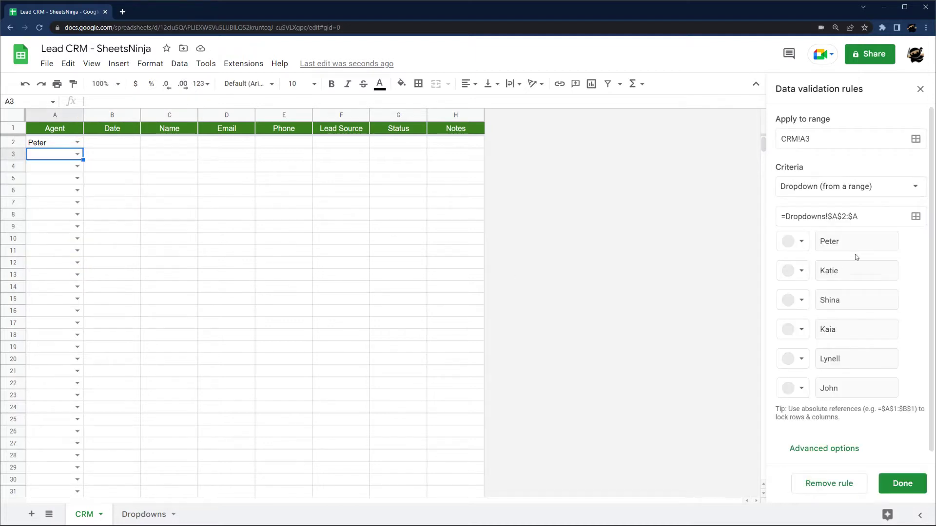
{"action": "left_click", "coordinate": [902, 483]}
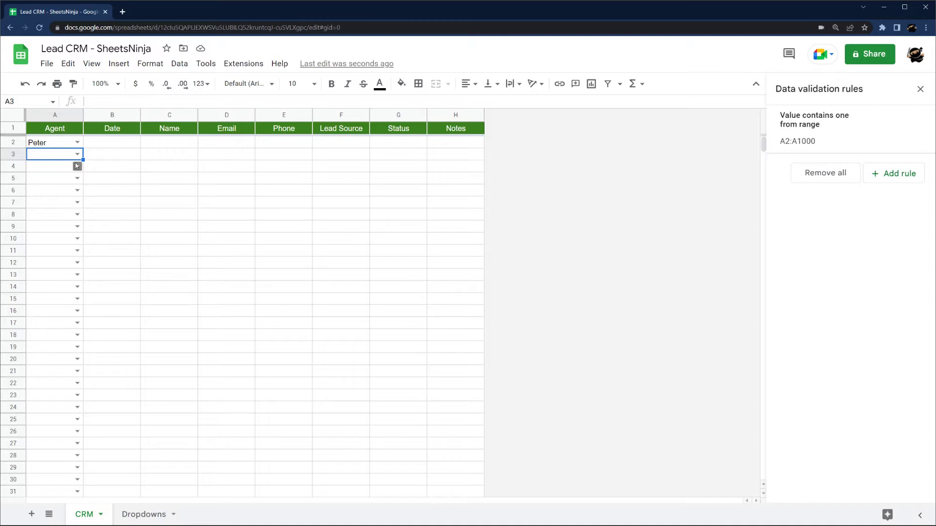
{"action": "left_click", "coordinate": [78, 154]}
{"action": "left_click", "coordinate": [157, 189]}
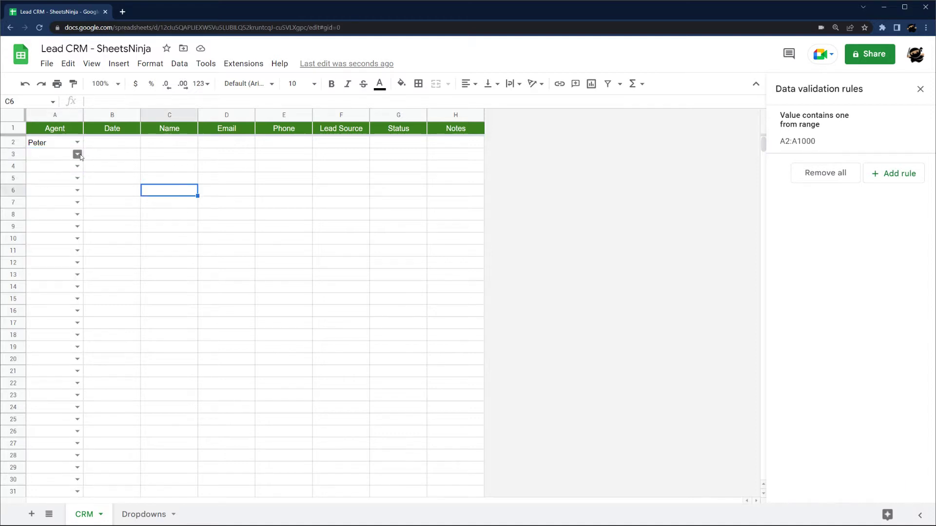
{"action": "left_click", "coordinate": [70, 144]}
{"action": "key", "text": "Delete"}
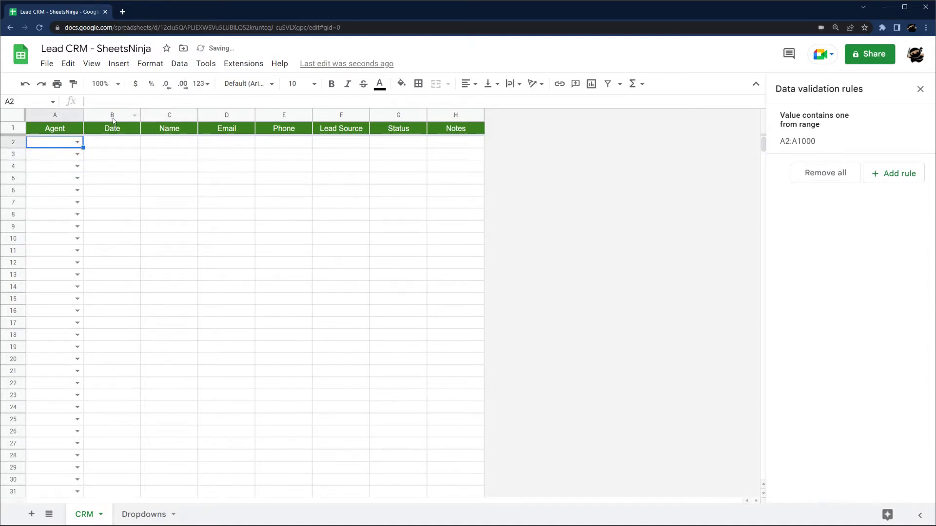
Step: Add a data validation rule on B2:B1000 requiring valid dates and rejecting other input
{"action": "left_click", "coordinate": [113, 120]}
{"action": "right_click", "coordinate": [120, 178]}
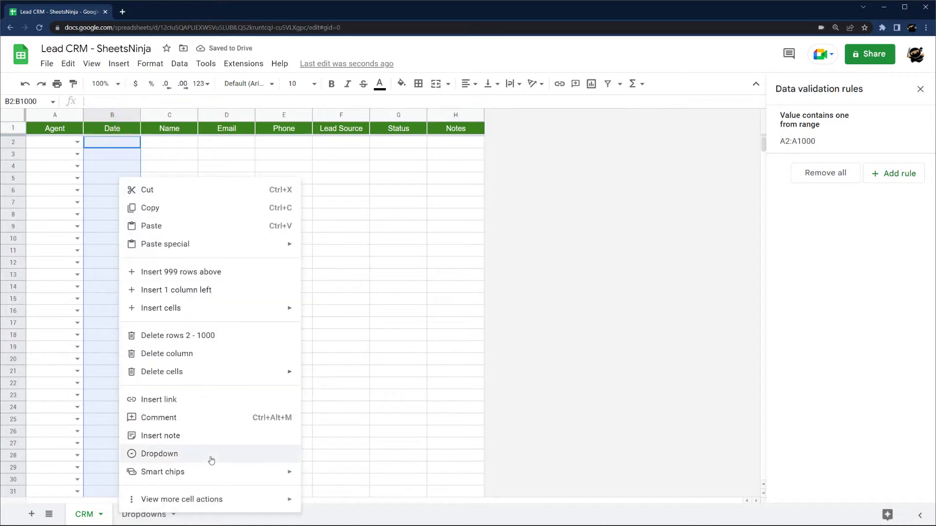
{"action": "mouse_move", "coordinate": [211, 497]}
{"action": "left_click", "coordinate": [336, 392]}
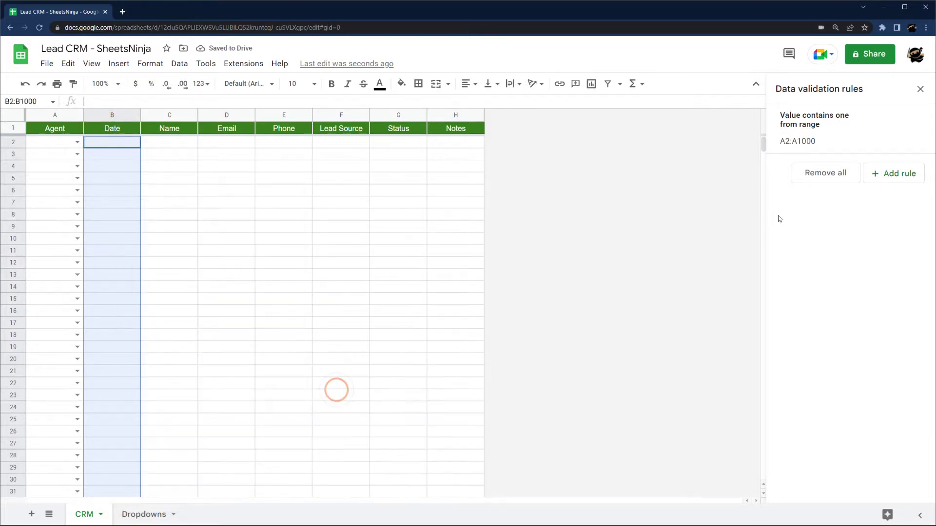
{"action": "left_click", "coordinate": [892, 174]}
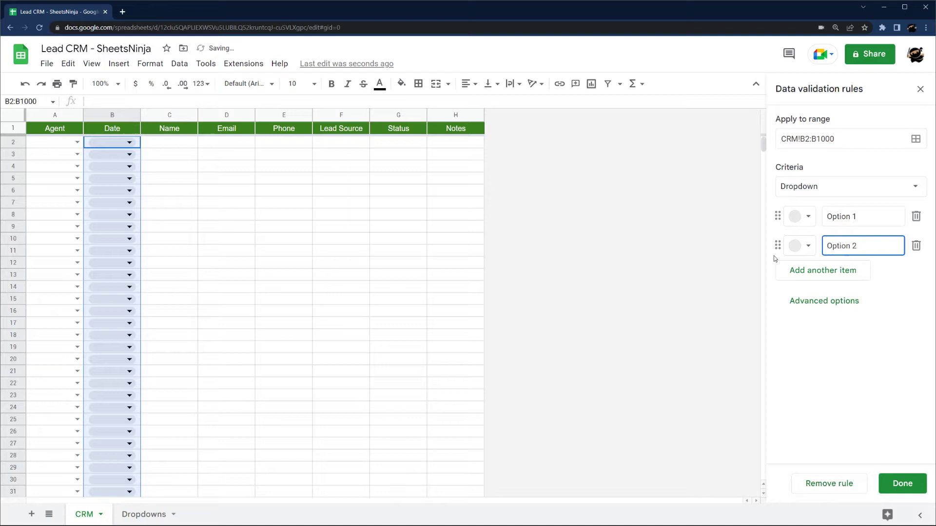
{"action": "left_click", "coordinate": [815, 188]}
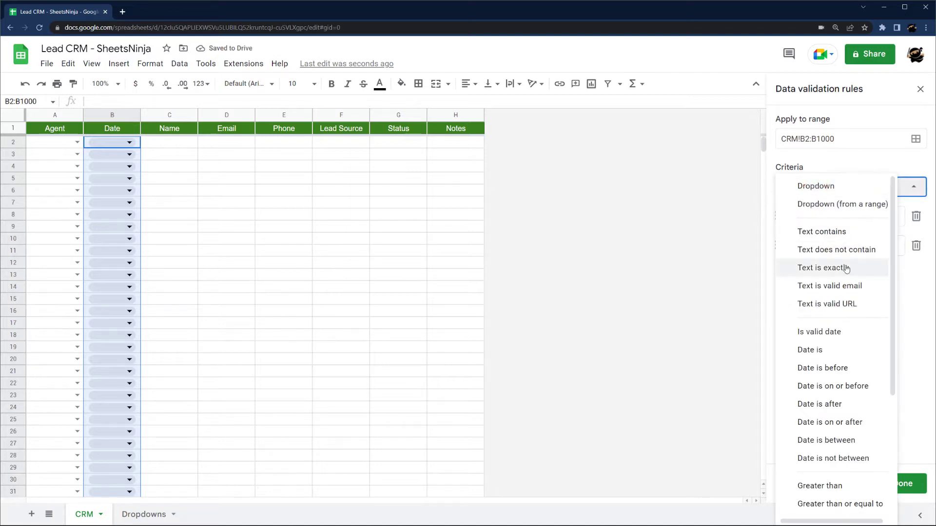
{"action": "left_click", "coordinate": [824, 334]}
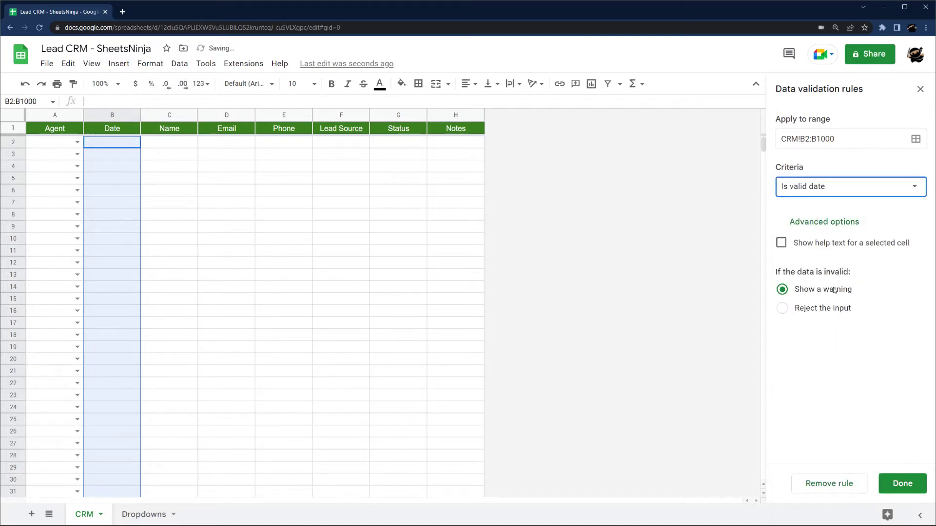
{"action": "left_click", "coordinate": [828, 309]}
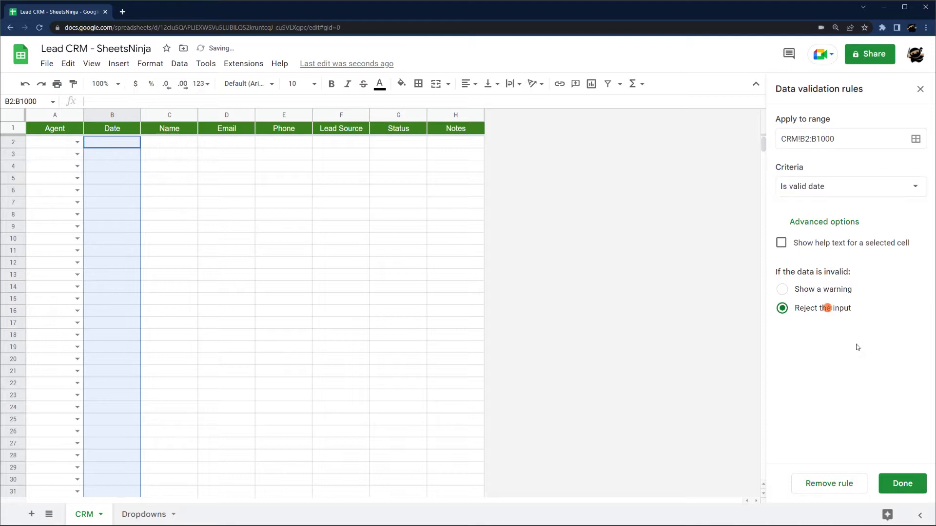
{"action": "left_click", "coordinate": [895, 484]}
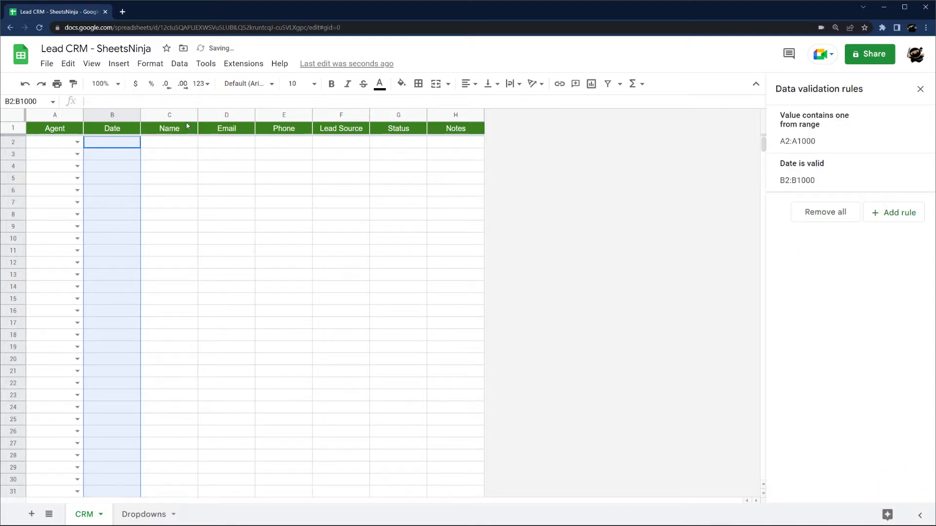
{"action": "left_click", "coordinate": [225, 115]}
Step: Add a dropdown rule to column F using the range Dropdowns!B2:B
{"action": "left_click", "coordinate": [282, 115]}
{"action": "left_click", "coordinate": [344, 115]}
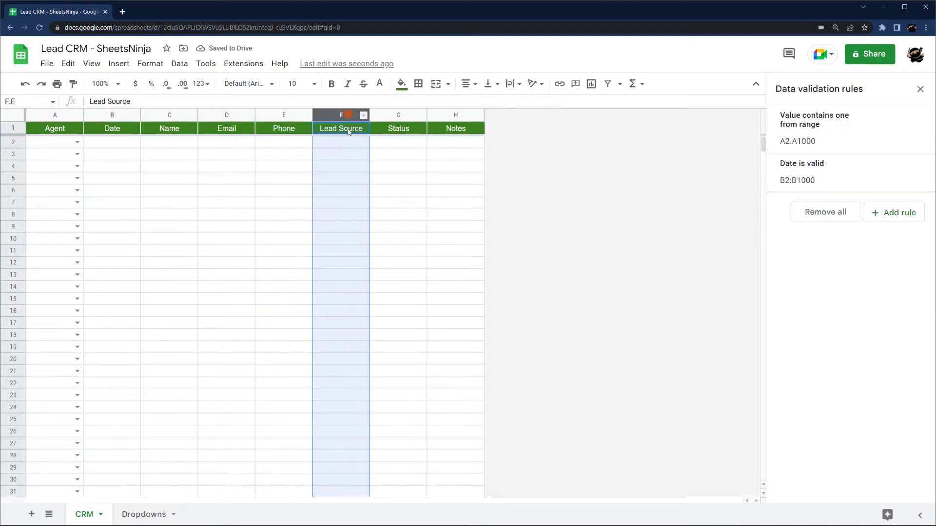
{"action": "left_click", "coordinate": [880, 213]}
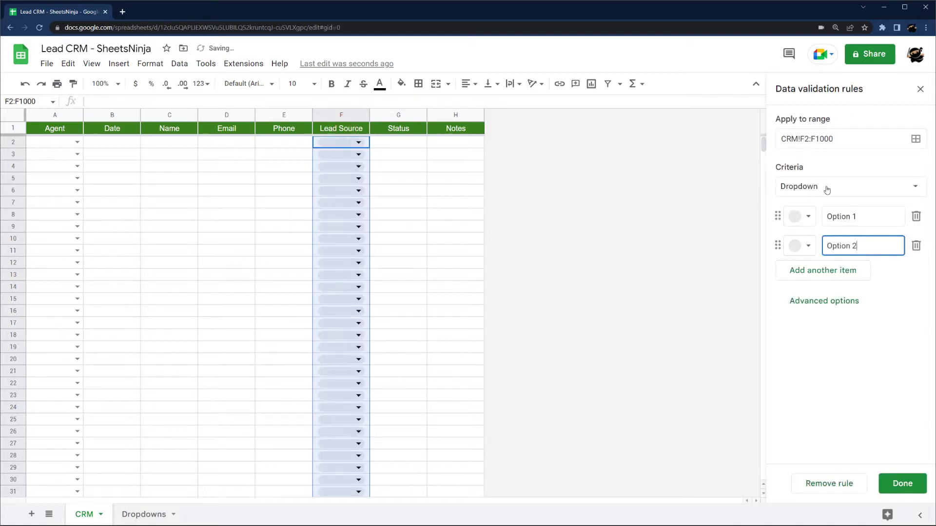
{"action": "left_click", "coordinate": [826, 186]}
{"action": "left_click", "coordinate": [819, 204]}
{"action": "left_click", "coordinate": [914, 217]}
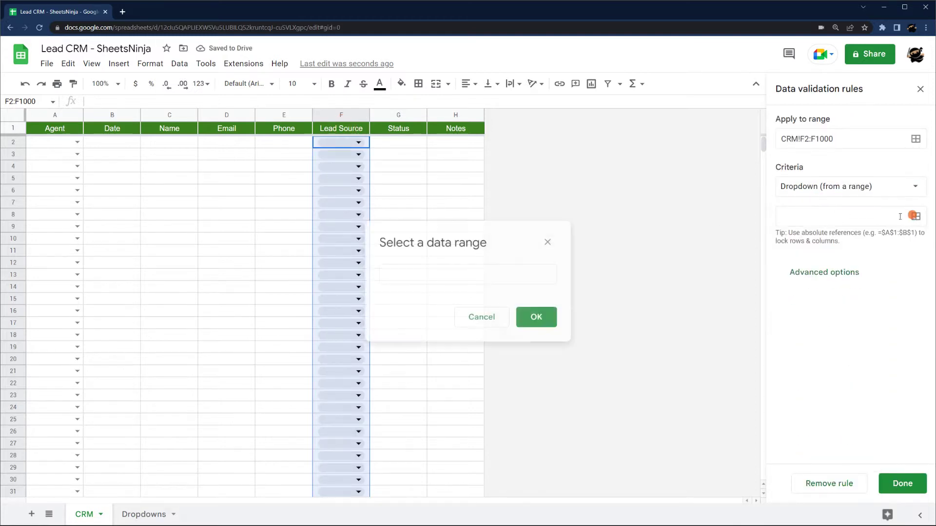
{"action": "left_click", "coordinate": [429, 274]}
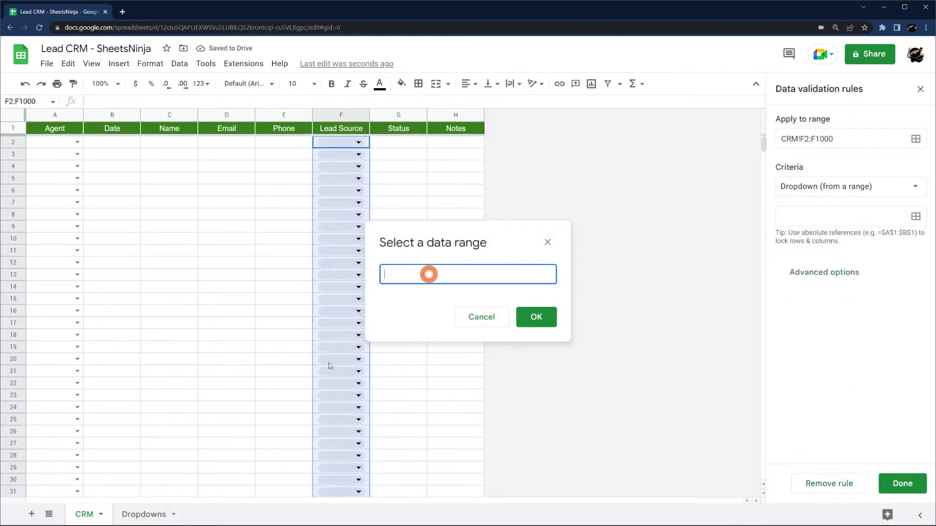
{"action": "left_click", "coordinate": [142, 518]}
{"action": "left_click", "coordinate": [119, 119]}
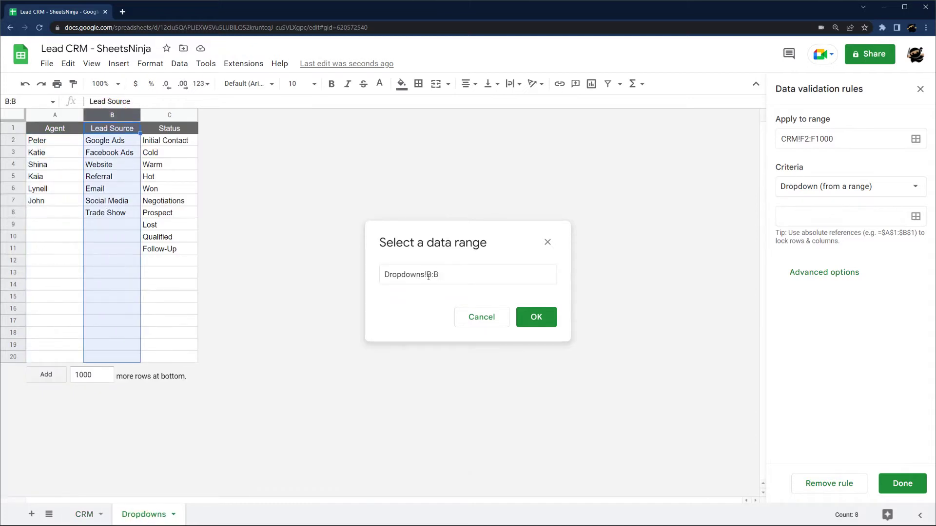
{"action": "left_click", "coordinate": [428, 274]}
{"action": "type", "text": "2"}
{"action": "left_click", "coordinate": [536, 317]}
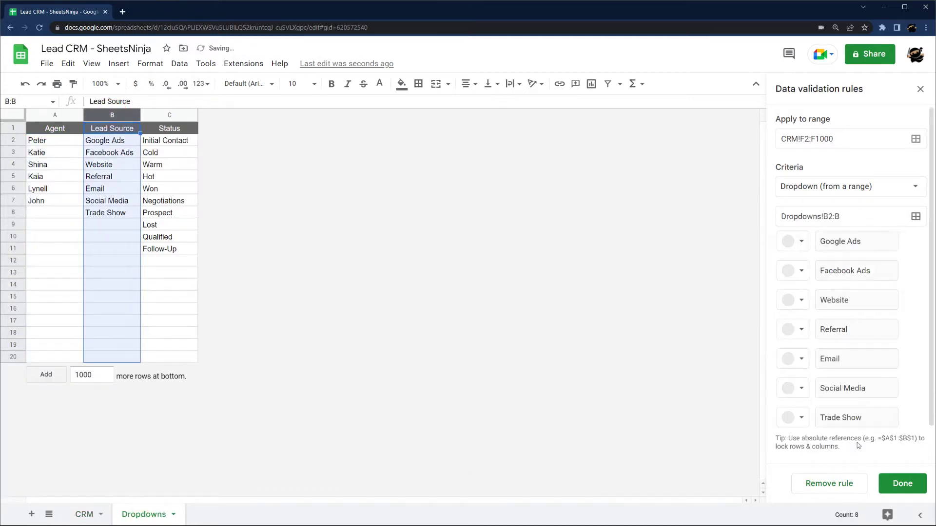
Step: Set the Lead Source dropdown to Arrow display style, save it, and go back to CRM
{"action": "scroll", "coordinate": [858, 429], "scroll_direction": "down", "scroll_amount": 1}
{"action": "left_click", "coordinate": [834, 438]}
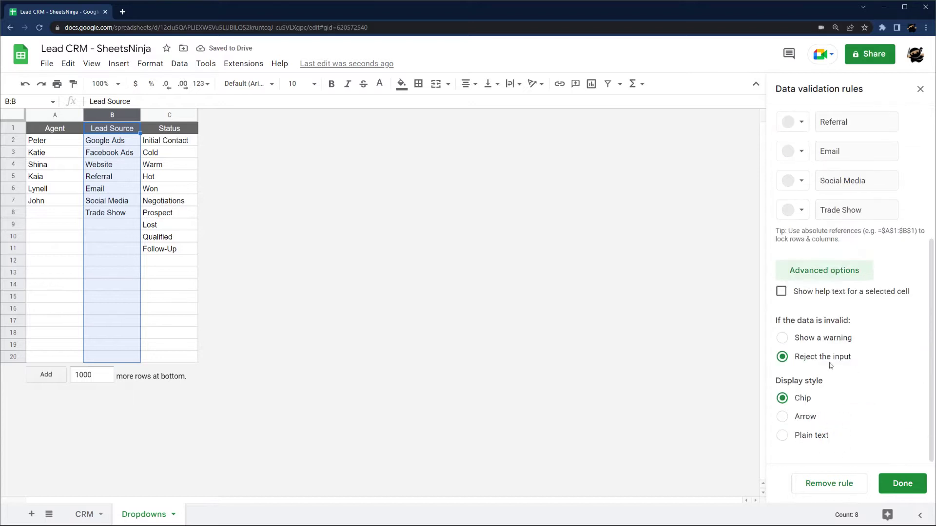
{"action": "left_click", "coordinate": [802, 418]}
{"action": "left_click", "coordinate": [902, 483]}
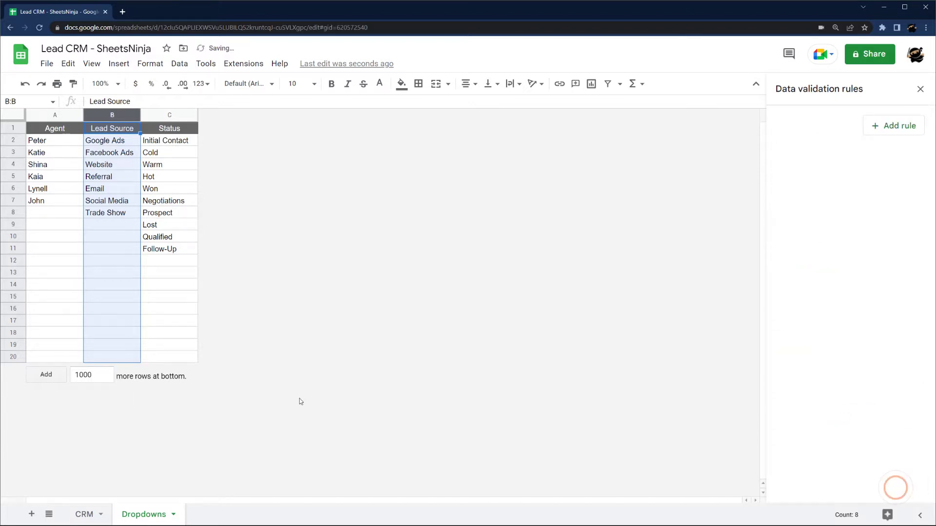
{"action": "left_click", "coordinate": [91, 512]}
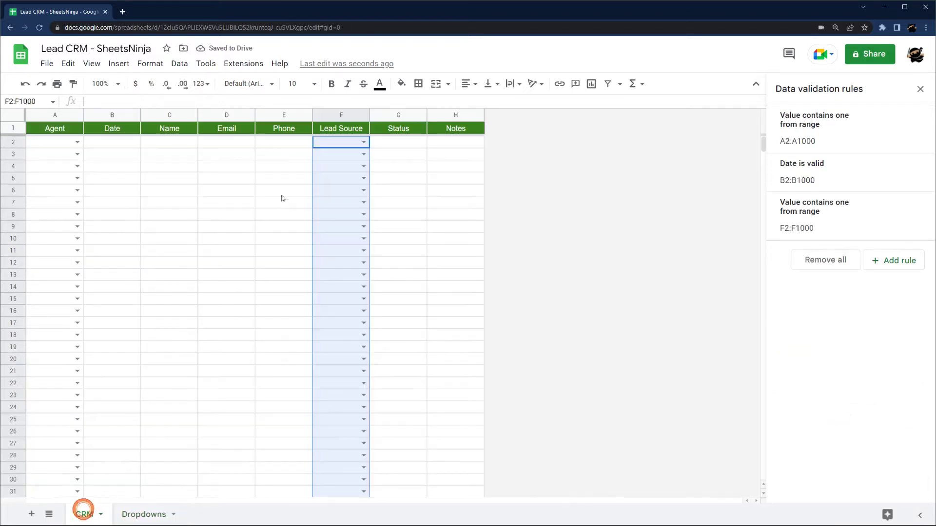
{"action": "left_click", "coordinate": [398, 115]}
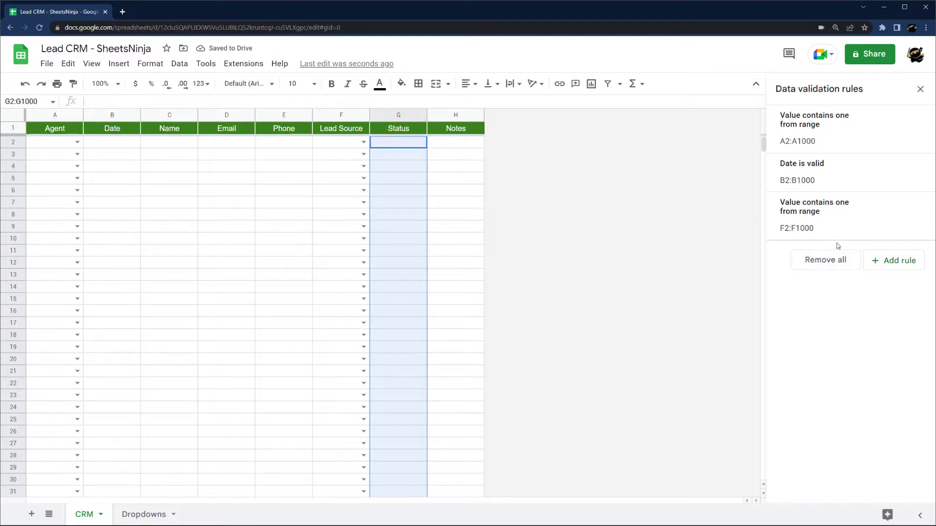
Step: Add a dropdown rule to the Status column using the range Dropdowns!C2:C
{"action": "left_click", "coordinate": [888, 260]}
{"action": "left_click", "coordinate": [826, 188]}
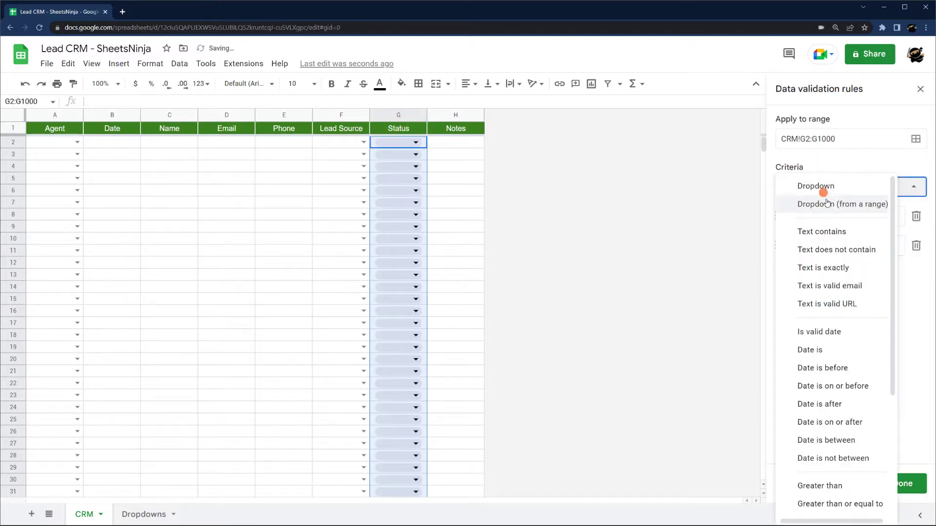
{"action": "left_click", "coordinate": [831, 203]}
{"action": "left_click", "coordinate": [915, 216]}
{"action": "left_click", "coordinate": [508, 282]}
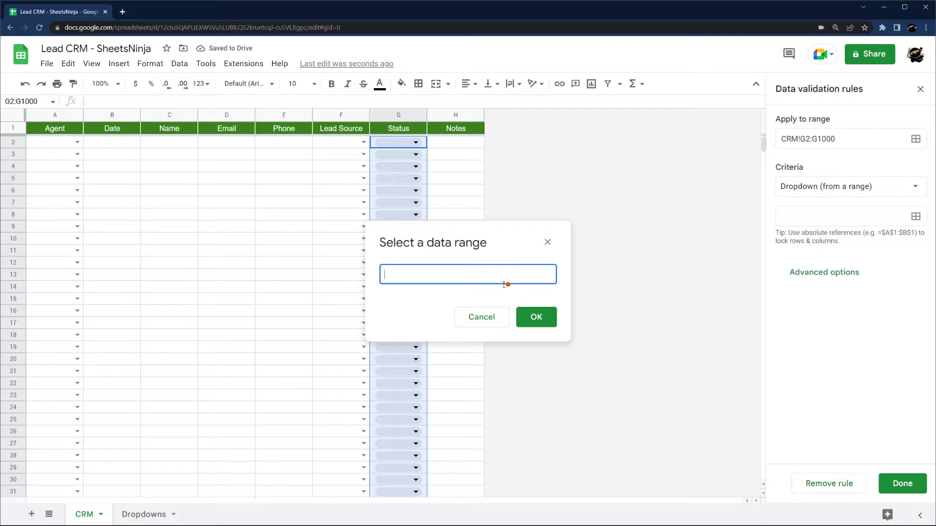
{"action": "left_click", "coordinate": [142, 515]}
{"action": "left_click", "coordinate": [180, 115]}
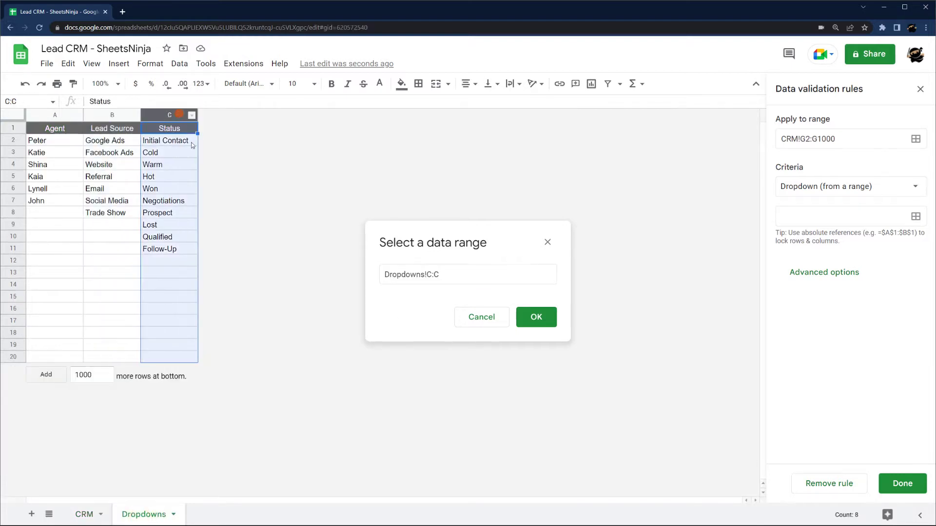
{"action": "left_click", "coordinate": [430, 274]}
{"action": "type", "text": "2"}
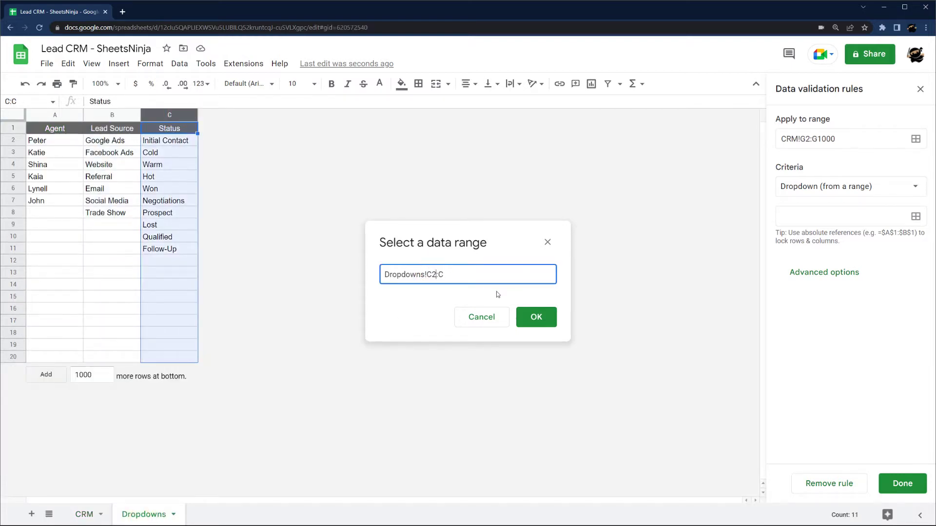
{"action": "left_click", "coordinate": [536, 317]}
Step: Look at the colour choices for the Cold and Won options, leaving both unchanged
{"action": "scroll", "coordinate": [888, 342], "scroll_direction": "down", "scroll_amount": 2}
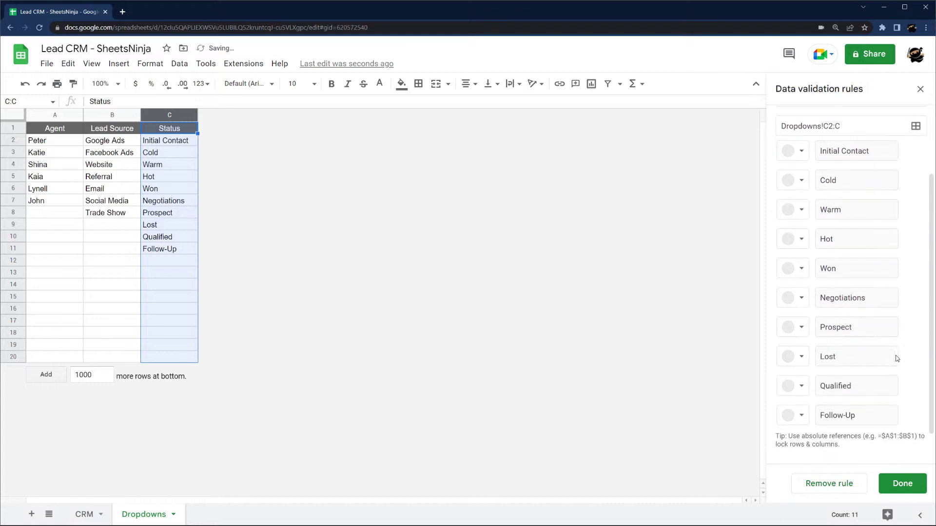
{"action": "scroll", "coordinate": [840, 301], "scroll_direction": "up", "scroll_amount": 2}
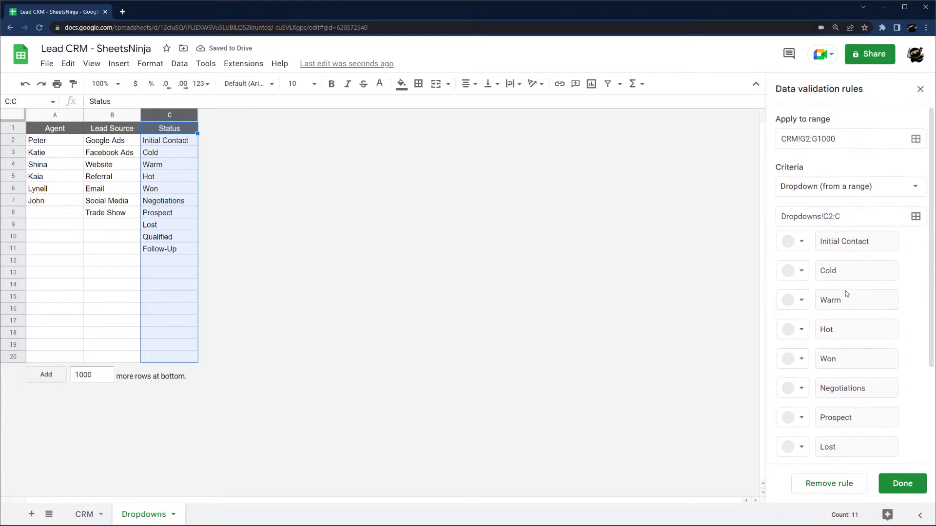
{"action": "left_click", "coordinate": [802, 271]}
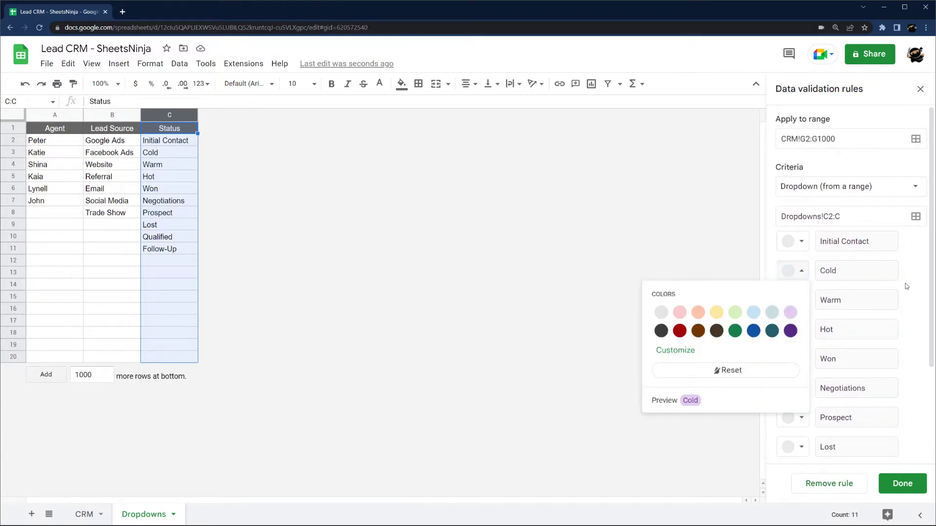
{"action": "left_click", "coordinate": [907, 286]}
{"action": "left_click", "coordinate": [799, 270]}
{"action": "left_click", "coordinate": [905, 296]}
{"action": "scroll", "coordinate": [824, 322], "scroll_direction": "down", "scroll_amount": 3}
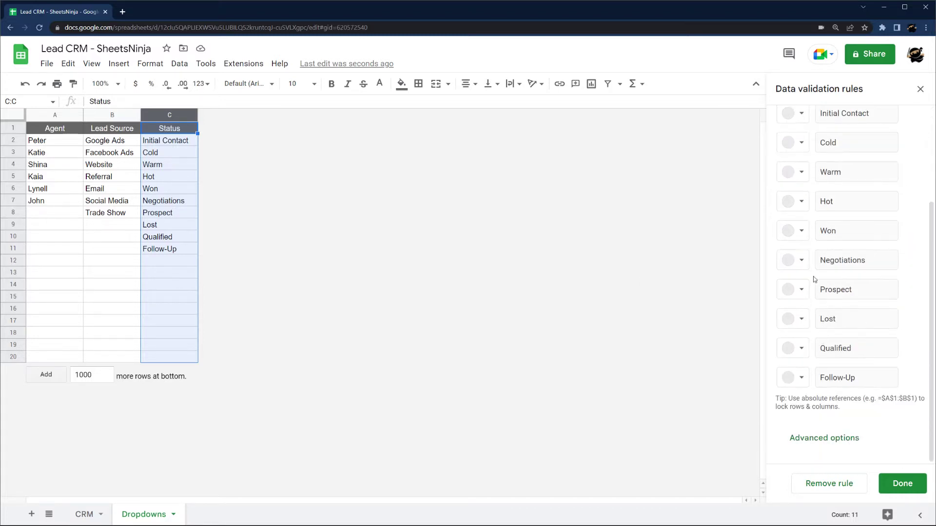
{"action": "left_click", "coordinate": [800, 233]}
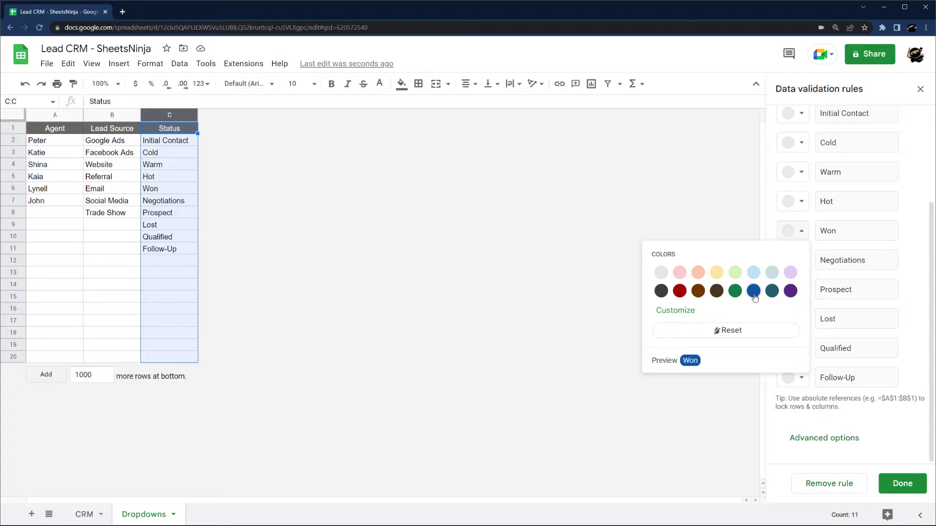
{"action": "left_click", "coordinate": [923, 253]}
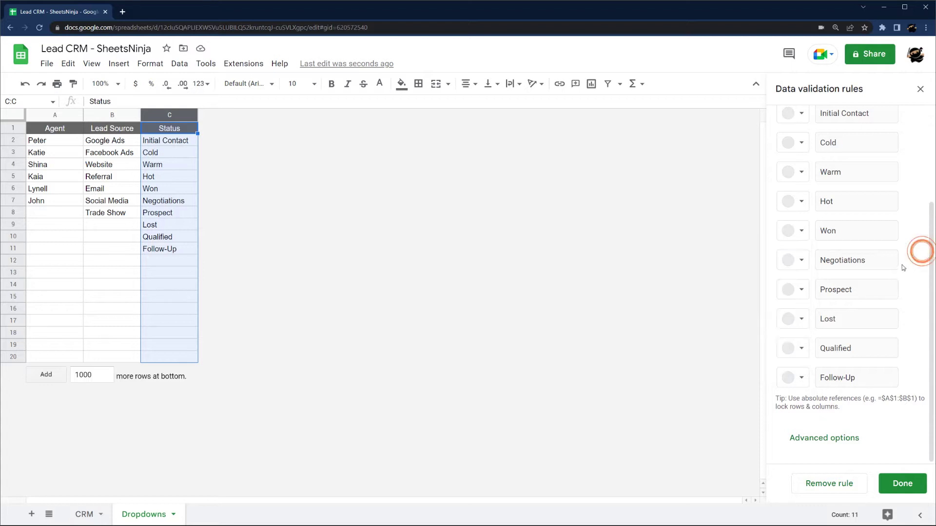
Step: Set the Status dropdown to Arrow display style and save the rule
{"action": "left_click", "coordinate": [840, 439]}
{"action": "scroll", "coordinate": [835, 441], "scroll_direction": "down", "scroll_amount": 3}
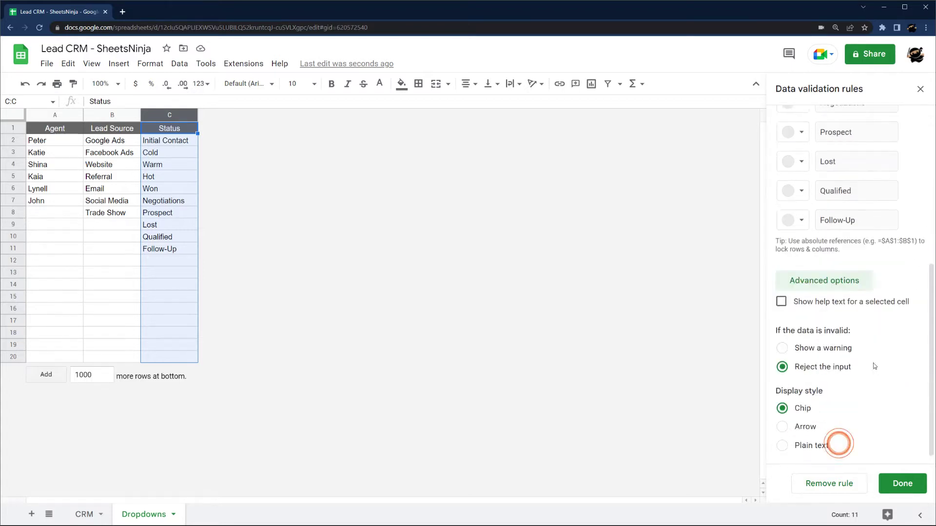
{"action": "left_click", "coordinate": [807, 418]}
{"action": "left_click", "coordinate": [896, 480]}
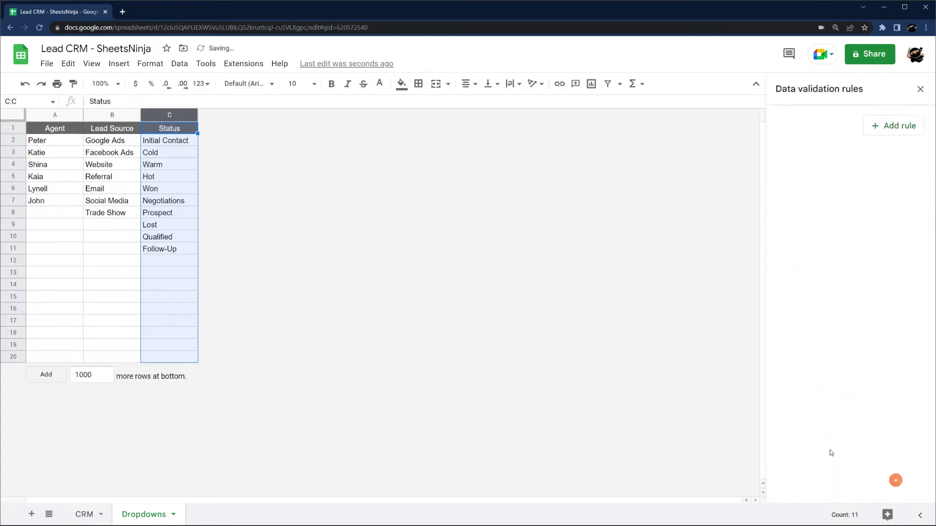
Step: On the CRM sheet, widen the Notes column H and set the header row font to Verdana
{"action": "left_click", "coordinate": [87, 514]}
{"action": "left_click", "coordinate": [191, 191]}
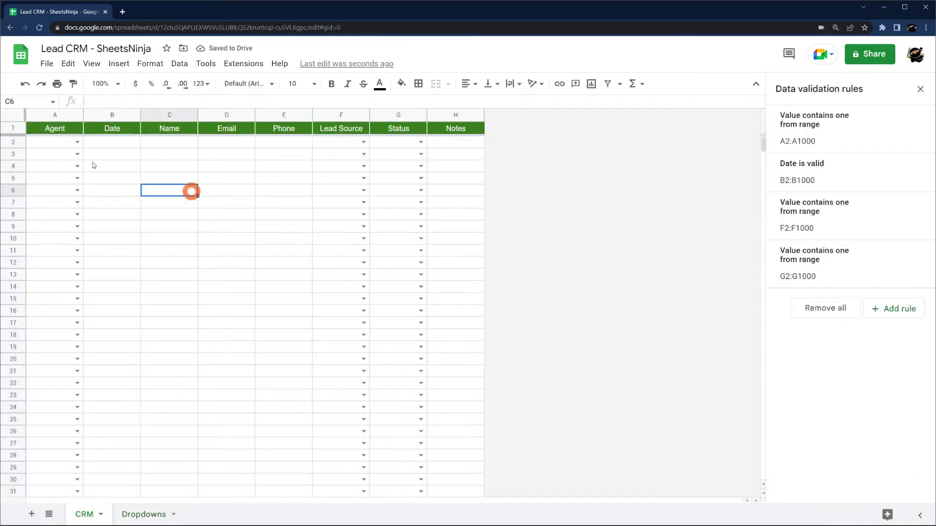
{"action": "left_click", "coordinate": [14, 142]}
{"action": "left_click", "coordinate": [194, 179]}
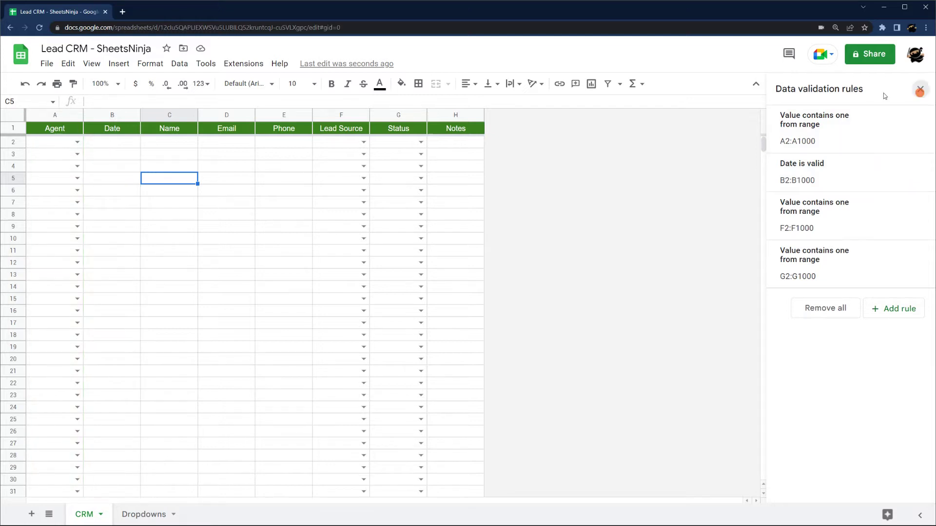
{"action": "left_click_drag", "start_coordinate": [482, 116], "coordinate": [652, 116]}
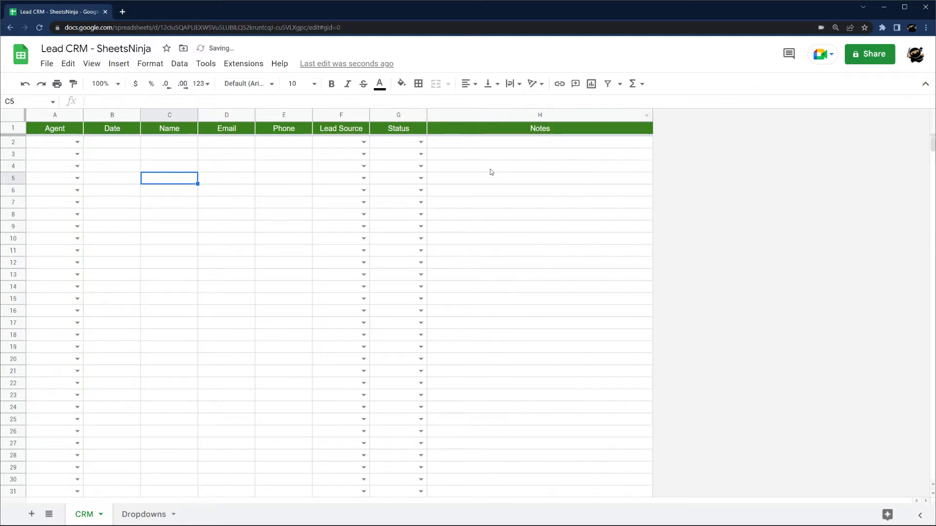
{"action": "left_click", "coordinate": [510, 167]}
{"action": "left_click", "coordinate": [13, 129]}
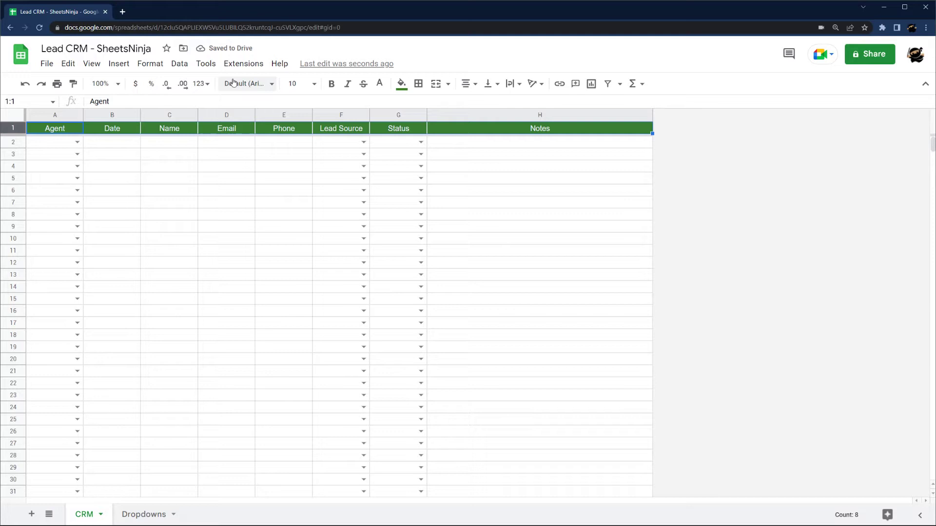
{"action": "left_click", "coordinate": [248, 83]}
{"action": "left_click", "coordinate": [264, 233]}
Step: Retype the first headers in capitals: AGENT, DATE, NAME, EMAIL, PHONE
{"action": "left_click", "coordinate": [64, 130]}
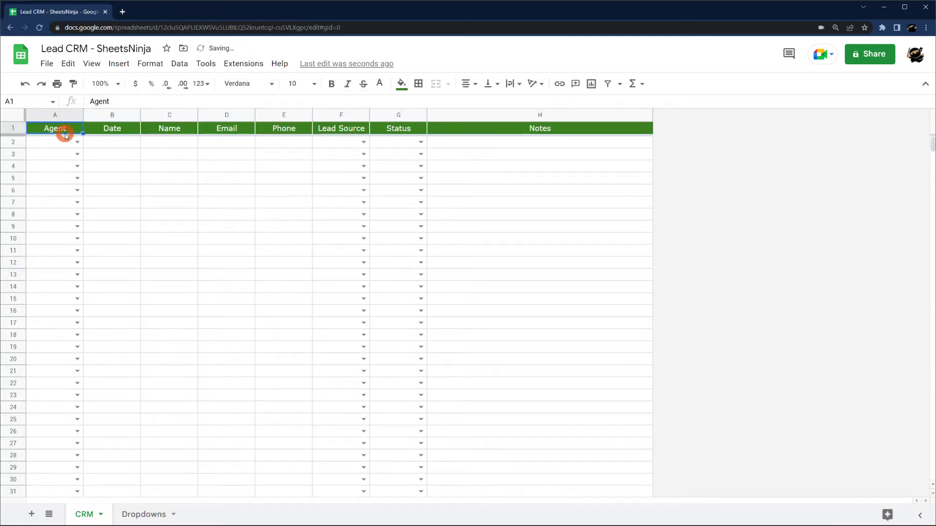
{"action": "type", "text": "AGENT"}
{"action": "key", "text": "Tab"}
{"action": "type", "text": "DA"}
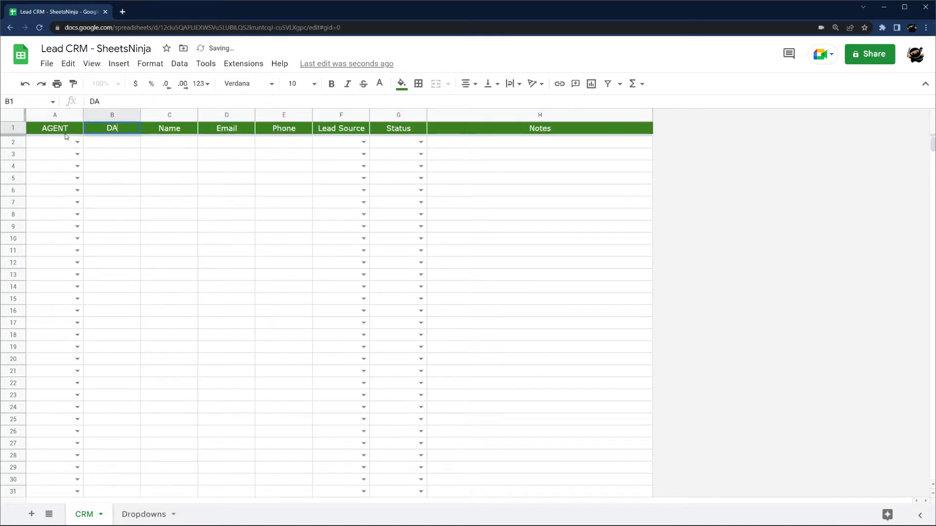
{"action": "type", "text": "TE"}
{"action": "key", "text": "Tab"}
{"action": "type", "text": "NAME"}
{"action": "key", "text": "Tab"}
{"action": "type", "text": "EM"}
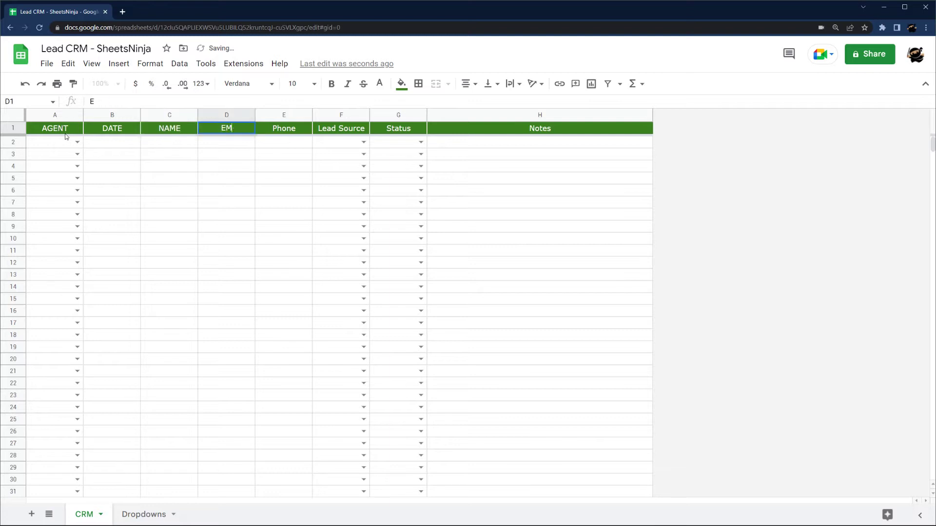
{"action": "key", "text": "Tab"}
{"action": "type", "text": "PHONE"}
{"action": "key", "text": "Tab"}
Step: Retype LEAD SOURCE, STATUS and NOTES in capitals, then widen columns F and G
{"action": "type", "text": "LE"}
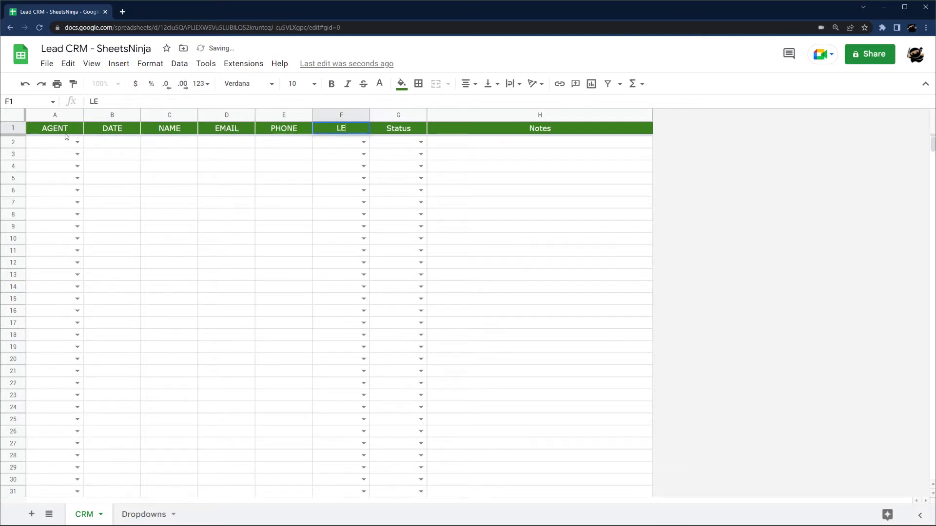
{"action": "type", "text": "AD SOURCE"}
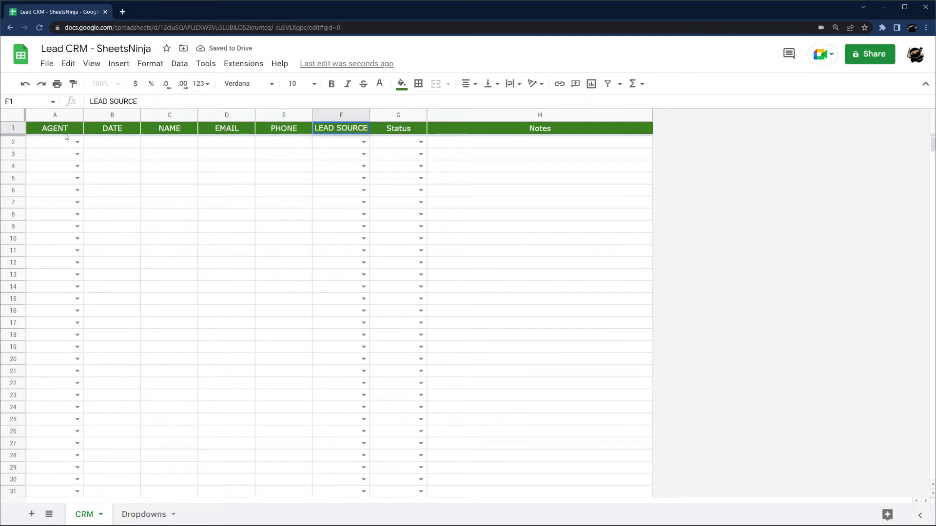
{"action": "key", "text": "Tab"}
{"action": "type", "text": "STATU"}
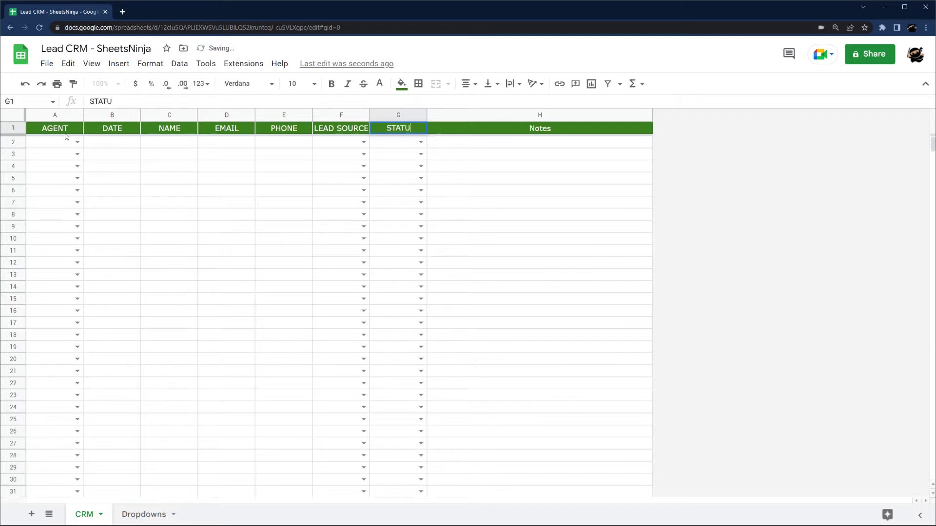
{"action": "type", "text": "S"}
{"action": "key", "text": "Tab"}
{"action": "type", "text": "NOTES"}
{"action": "key", "text": "Return"}
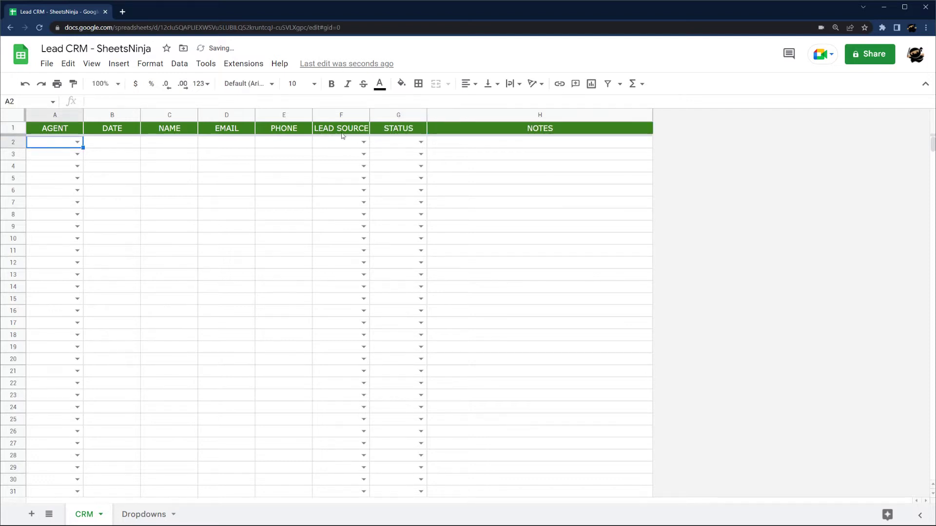
{"action": "left_click_drag", "start_coordinate": [369, 116], "coordinate": [377, 116]}
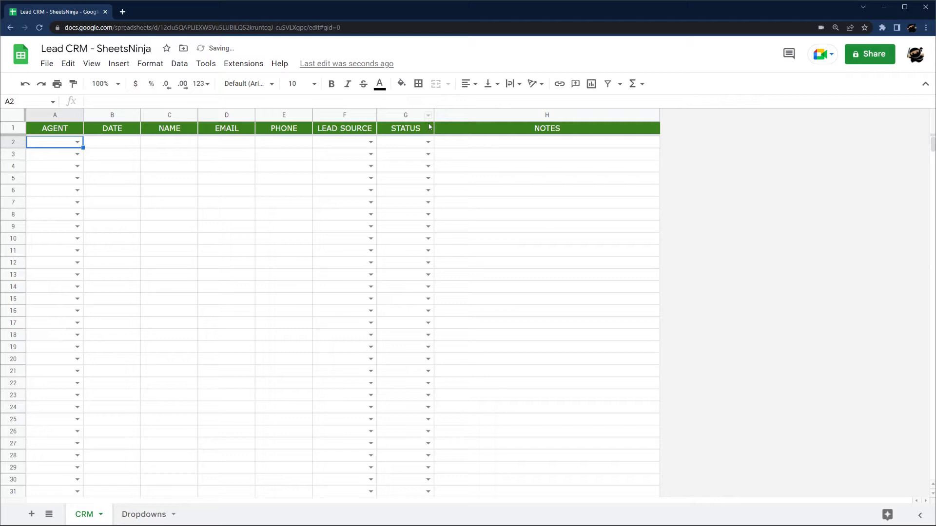
{"action": "left_click_drag", "start_coordinate": [433, 112], "coordinate": [437, 112]}
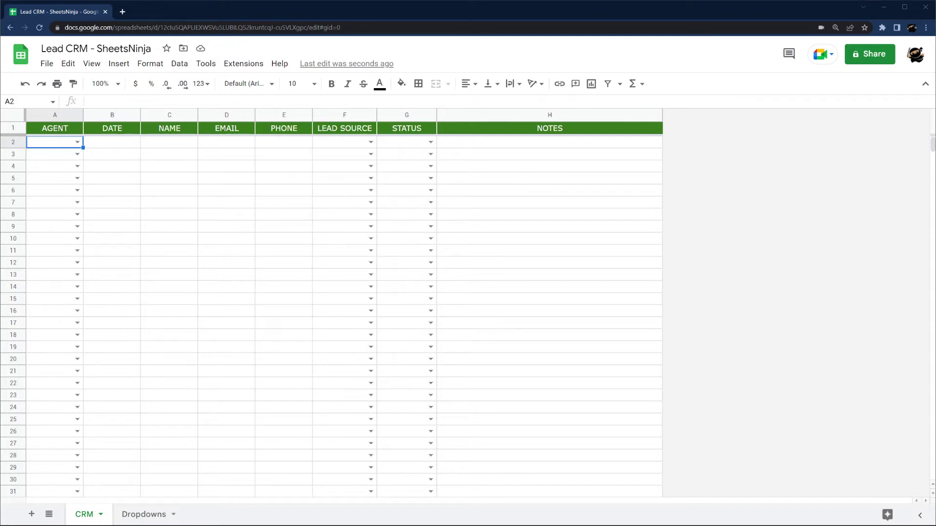
Step: Paste the 17 leads' names, emails and phones into C2 and fit columns C–E
{"action": "key", "text": "Right"}
{"action": "key", "text": "Right"}
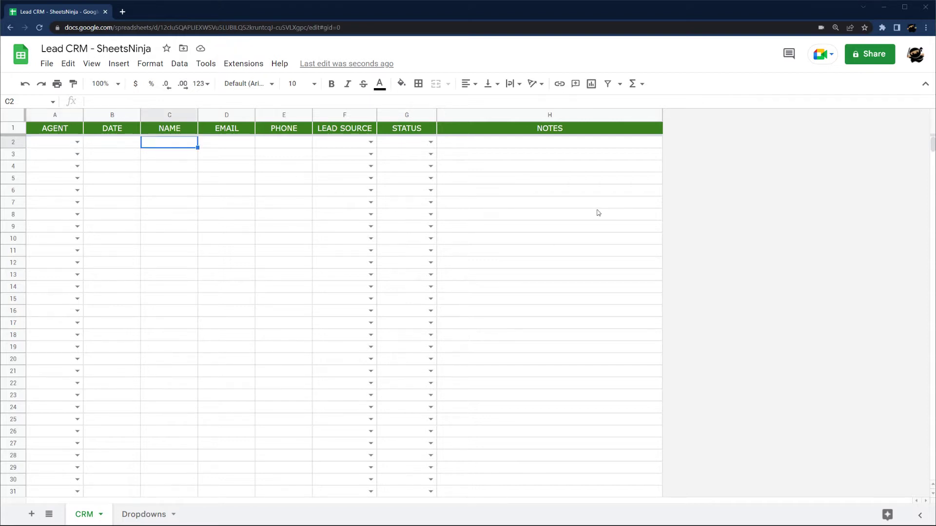
{"action": "left_click", "coordinate": [169, 144]}
{"action": "key", "text": "ctrl+v"}
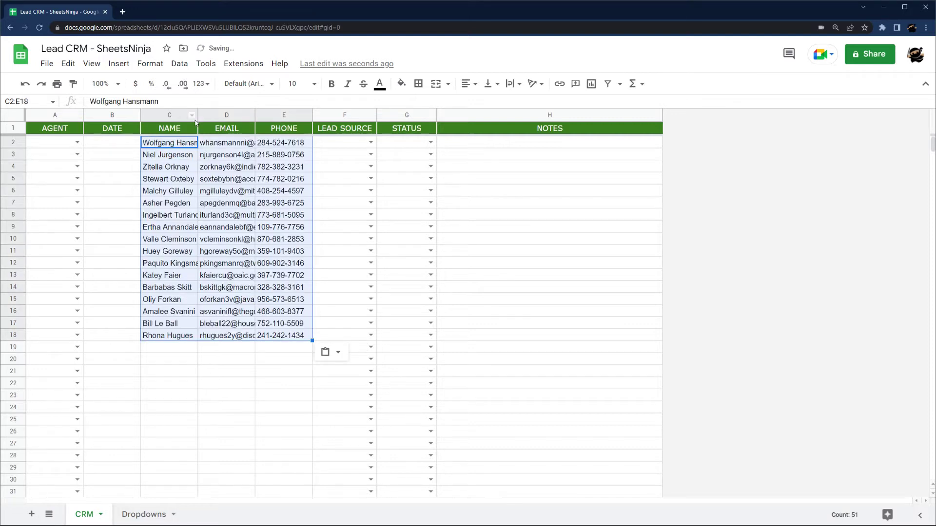
{"action": "left_click_drag", "start_coordinate": [196, 115], "coordinate": [226, 115]}
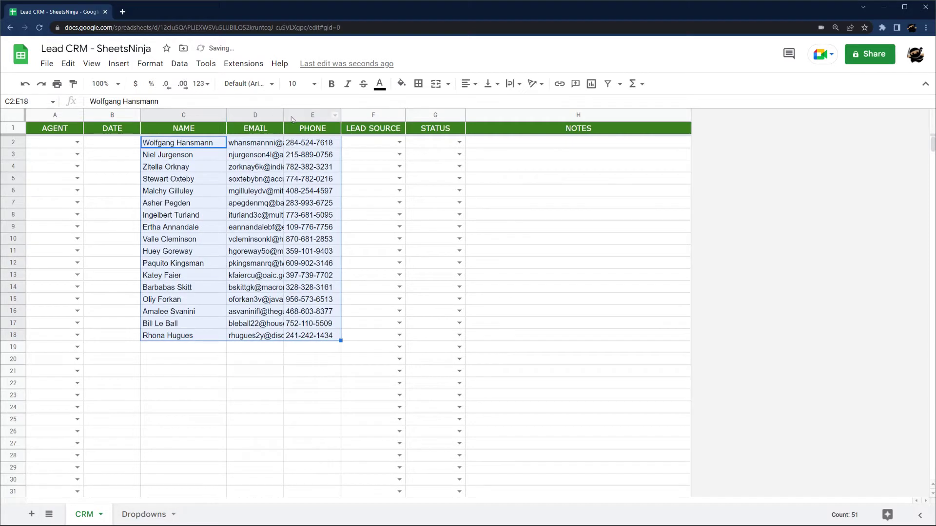
{"action": "left_click_drag", "start_coordinate": [283, 113], "coordinate": [322, 114]}
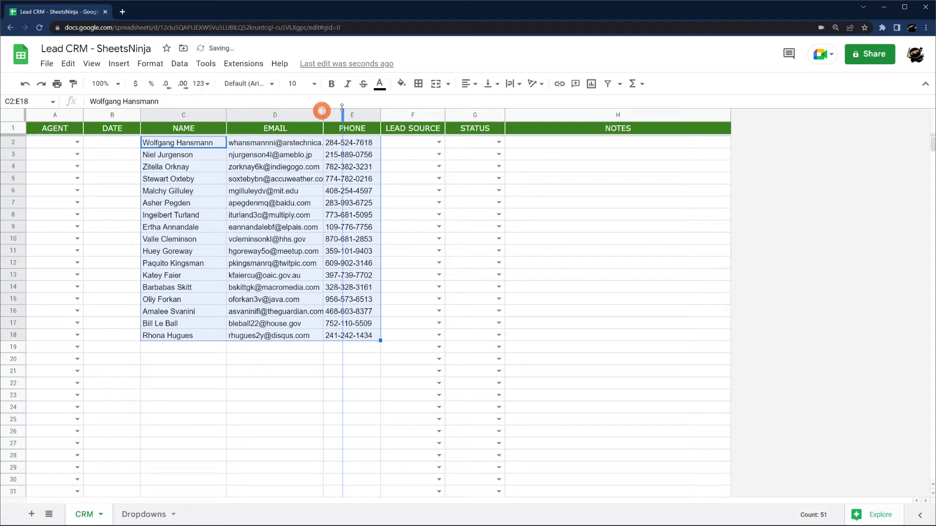
{"action": "double_click", "coordinate": [322, 114]}
{"action": "left_click_drag", "start_coordinate": [302, 215], "coordinate": [304, 225]}
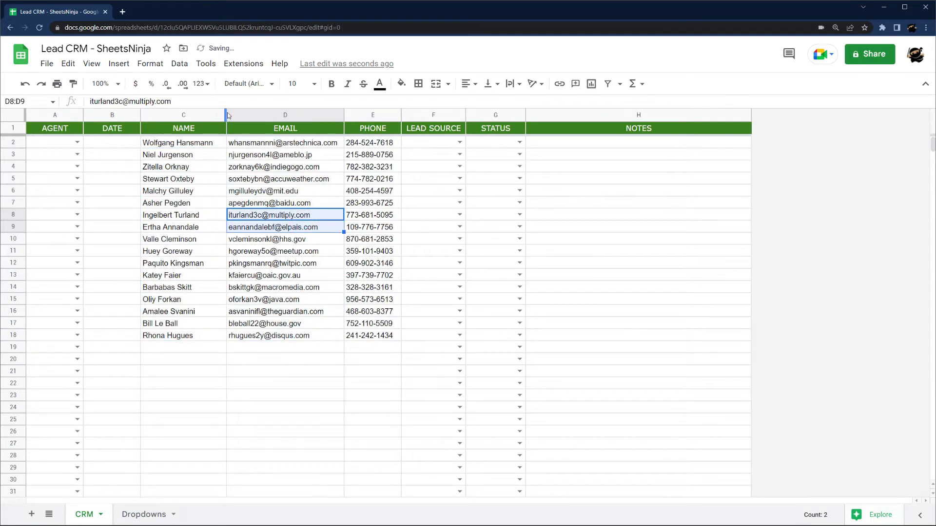
{"action": "left_click_drag", "start_coordinate": [227, 115], "coordinate": [222, 115]}
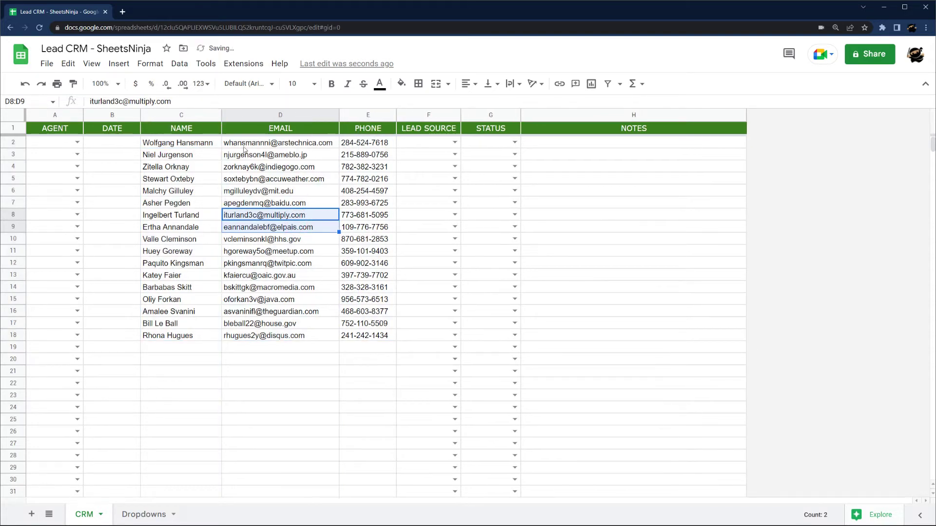
{"action": "double_click", "coordinate": [396, 115]}
Step: Choose a lead source from the dropdown for each lead in F2:F18, starting with Website
{"action": "left_click", "coordinate": [461, 143]}
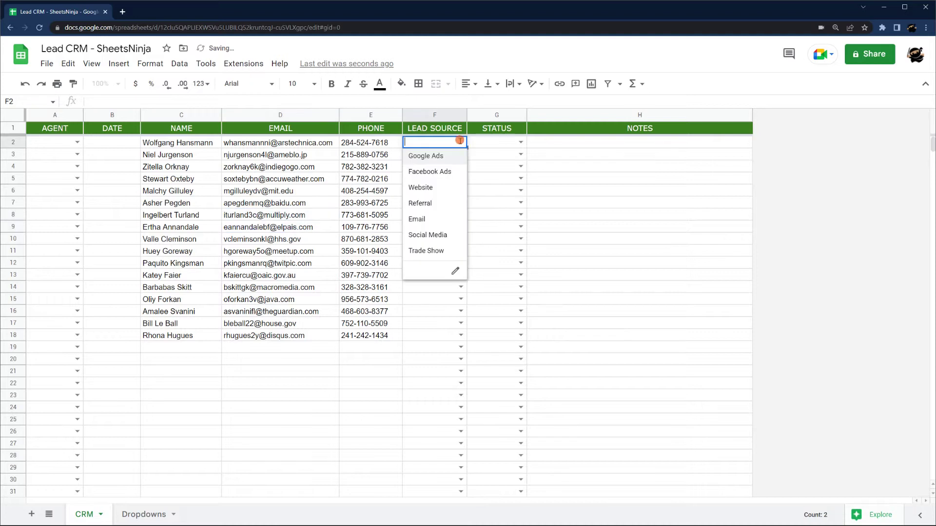
{"action": "left_click", "coordinate": [422, 188]}
{"action": "left_click", "coordinate": [460, 155]}
{"action": "left_click", "coordinate": [425, 168]}
{"action": "left_click", "coordinate": [461, 167]}
{"action": "left_click", "coordinate": [429, 196]}
{"action": "left_click", "coordinate": [461, 179]}
{"action": "left_click", "coordinate": [419, 240]}
{"action": "left_click", "coordinate": [459, 311]}
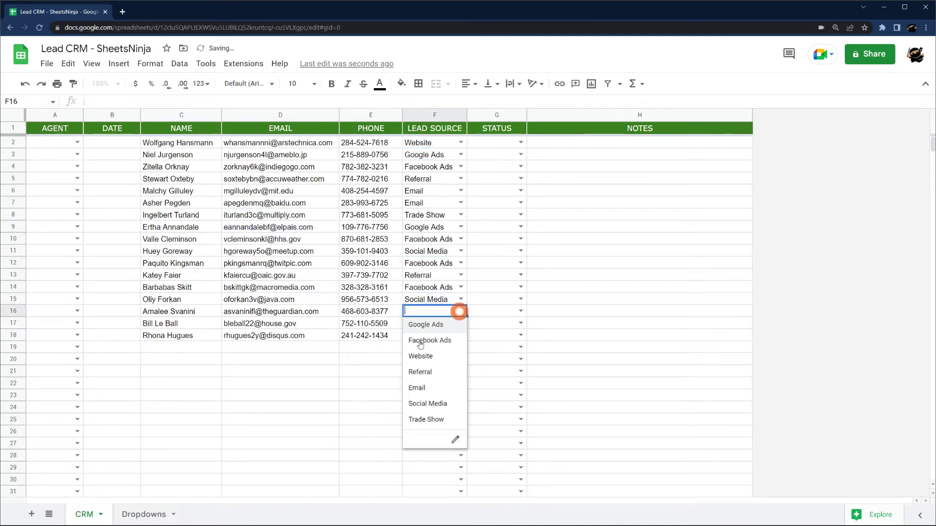
{"action": "left_click", "coordinate": [425, 325]}
{"action": "left_click", "coordinate": [461, 323]}
Step: Set the first three leads' statuses to Cold, Warm and Hot
{"action": "left_click", "coordinate": [520, 143]}
{"action": "left_click", "coordinate": [520, 154]}
{"action": "left_click", "coordinate": [520, 167]}
Step: Enter 2022-12-01 as the first lead's date in B2
{"action": "double_click", "coordinate": [112, 143]}
{"action": "left_click", "coordinate": [98, 217]}
{"action": "left_click", "coordinate": [119, 157]}
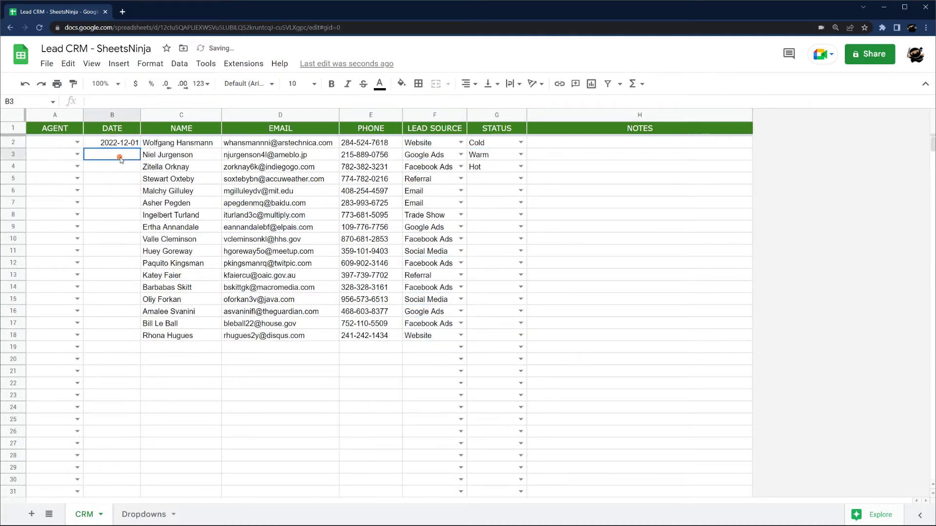
{"action": "double_click", "coordinate": [119, 157]}
Step: Set B3's date to 2022-12-08 and apply a custom short m/d/yy format to column B
{"action": "left_click", "coordinate": [126, 216]}
{"action": "left_click", "coordinate": [117, 115]}
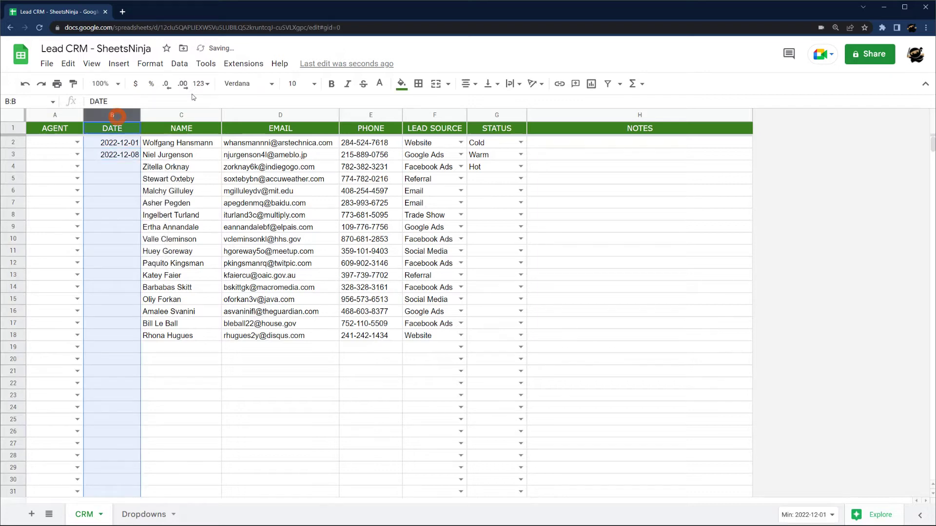
{"action": "left_click", "coordinate": [201, 84]}
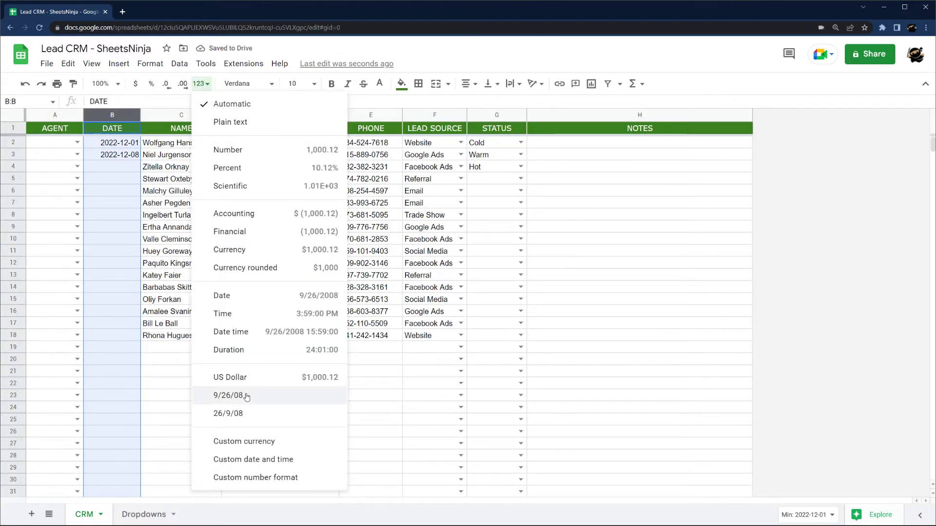
{"action": "left_click", "coordinate": [254, 460]}
{"action": "scroll", "coordinate": [390, 249], "scroll_direction": "down", "scroll_amount": 1}
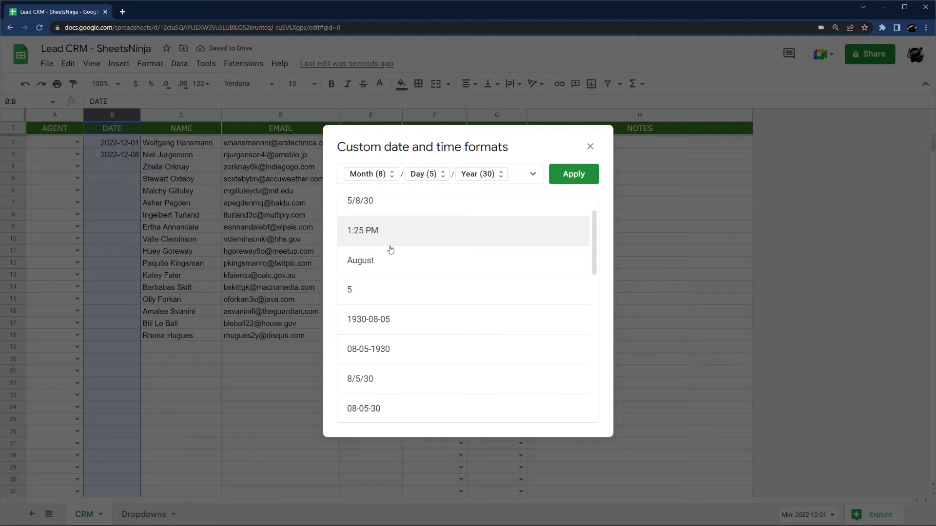
{"action": "scroll", "coordinate": [391, 241], "scroll_direction": "up", "scroll_amount": 1}
{"action": "scroll", "coordinate": [375, 328], "scroll_direction": "down", "scroll_amount": 2}
{"action": "scroll", "coordinate": [384, 391], "scroll_direction": "up", "scroll_amount": 2}
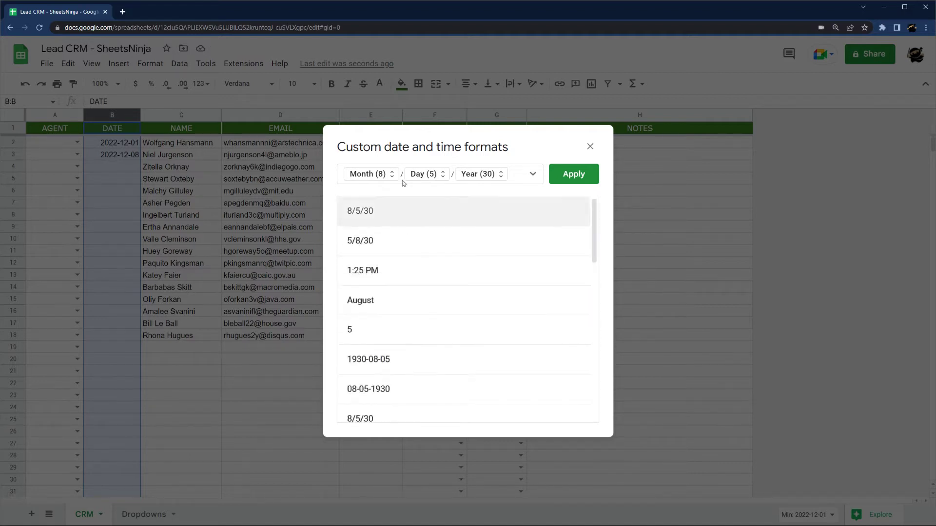
{"action": "left_click", "coordinate": [533, 174]}
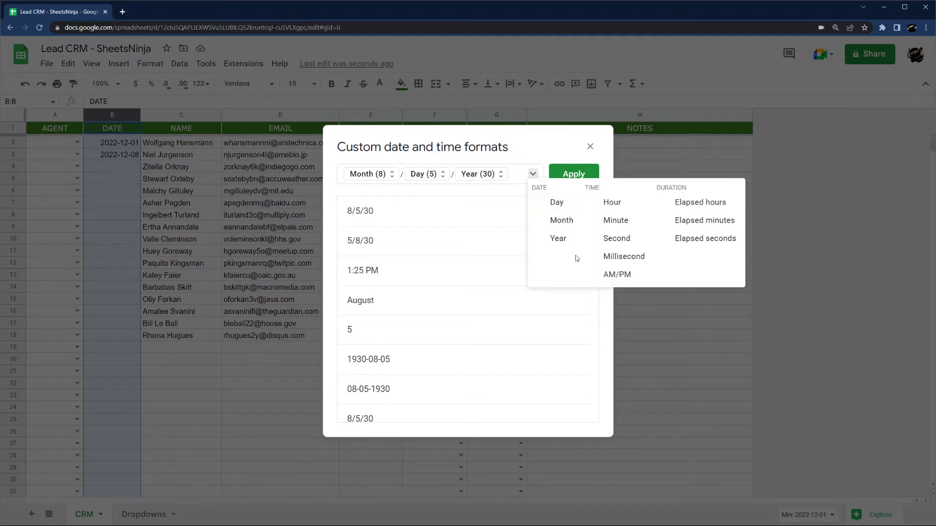
{"action": "left_click", "coordinate": [454, 176]}
{"action": "left_click", "coordinate": [366, 211]}
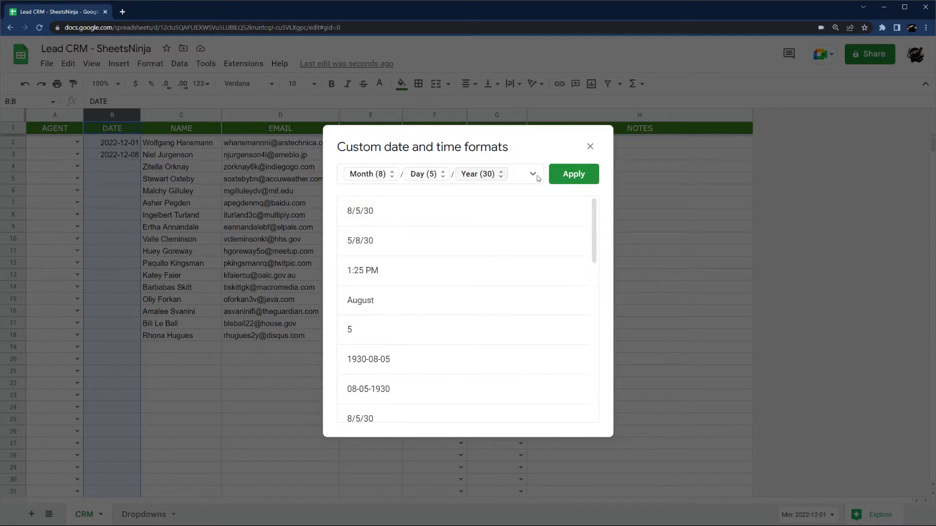
{"action": "left_click", "coordinate": [585, 174]}
Step: Centre the dates in column B and narrow the DATE column to fit
{"action": "left_click", "coordinate": [473, 84]}
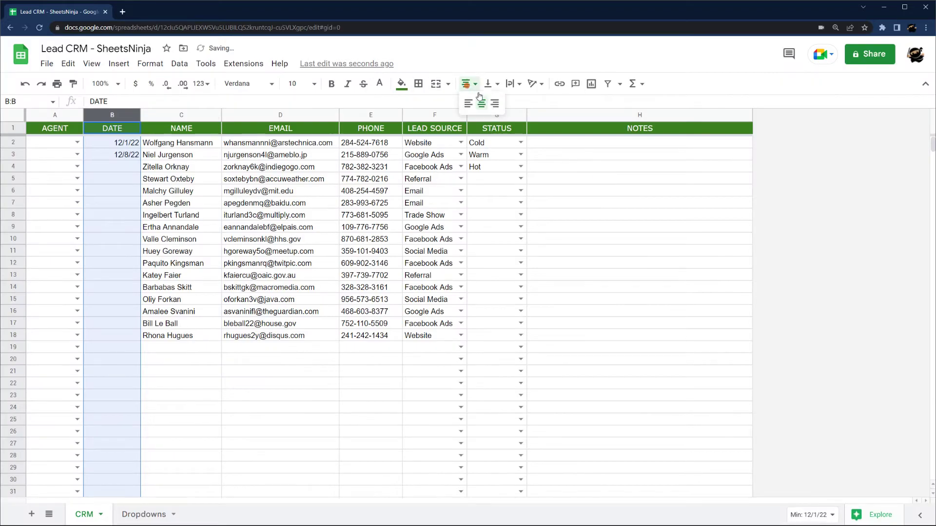
{"action": "left_click", "coordinate": [481, 103]}
{"action": "left_click", "coordinate": [144, 166]}
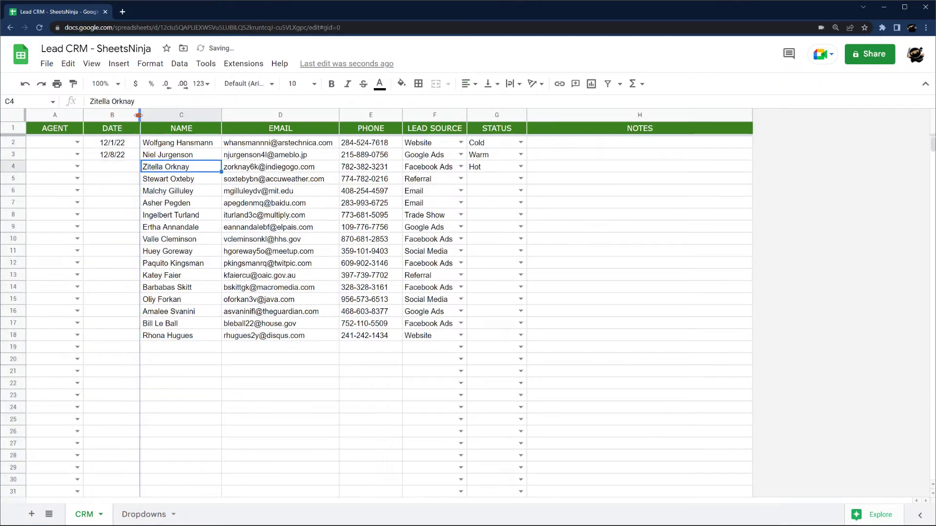
{"action": "left_click_drag", "start_coordinate": [139, 115], "coordinate": [130, 117]}
Step: Fill in an agent and a date for each remaining lead, copying blocks of agent cells
{"action": "left_click", "coordinate": [77, 142]}
{"action": "left_click", "coordinate": [41, 155]}
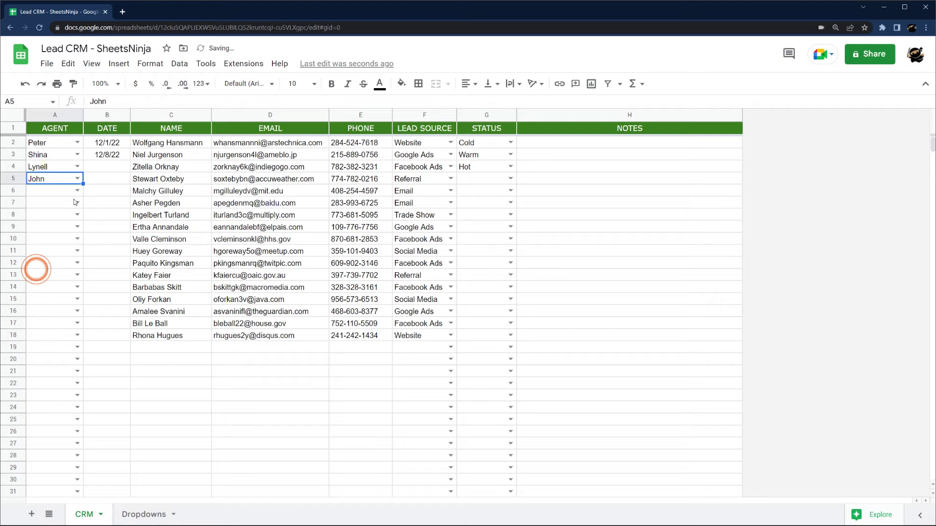
{"action": "left_click", "coordinate": [77, 202]}
{"action": "left_click", "coordinate": [42, 225]}
{"action": "left_click_drag", "start_coordinate": [43, 178], "coordinate": [43, 228]}
{"action": "key", "text": "ctrl+c"}
{"action": "left_click", "coordinate": [42, 251]}
{"action": "key", "text": "ctrl+v"}
{"action": "left_click", "coordinate": [107, 166]}
{"action": "key", "text": "ctrl+v"}
{"action": "left_click", "coordinate": [115, 324]}
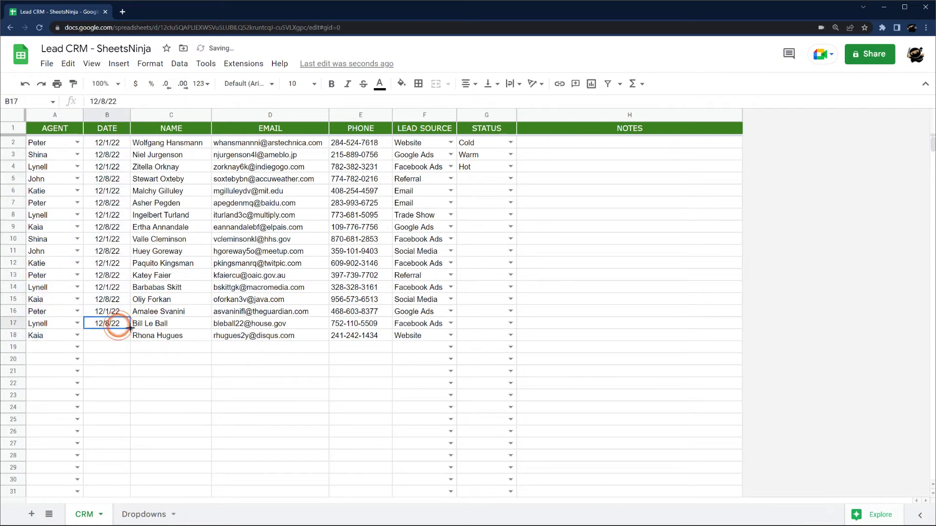
Step: Select all data rows below the header
{"action": "left_click", "coordinate": [15, 128]}
{"action": "key", "text": "ctrl+shift+Down"}
{"action": "left_click", "coordinate": [13, 142]}
{"action": "key", "text": "ctrl+shift+Down"}
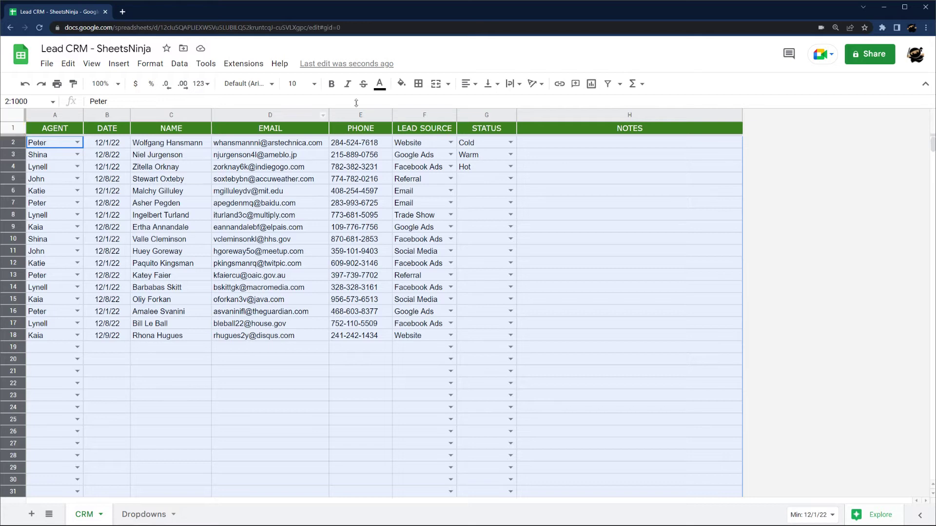
Step: Add a custom-formula rule =$G2="Cold" on A2:H1000 with a light blue fill
{"action": "left_click", "coordinate": [150, 64]}
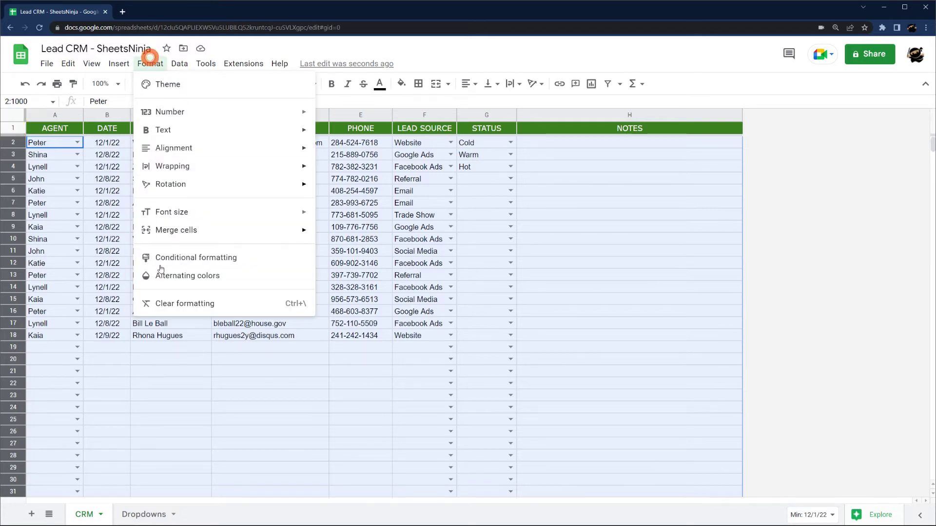
{"action": "left_click", "coordinate": [166, 262]}
{"action": "left_click", "coordinate": [817, 247]}
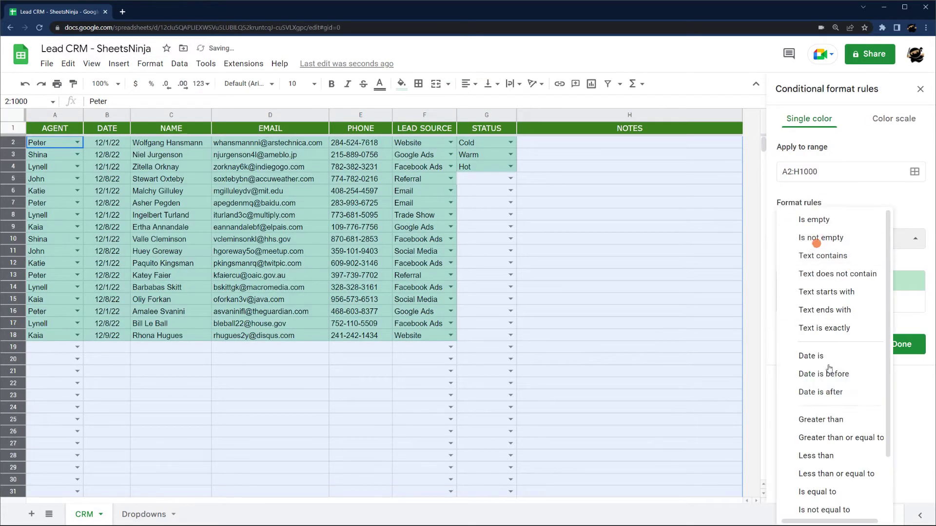
{"action": "scroll", "coordinate": [829, 439], "scroll_direction": "down", "scroll_amount": 3}
{"action": "left_click", "coordinate": [828, 504]}
{"action": "left_click", "coordinate": [833, 265]}
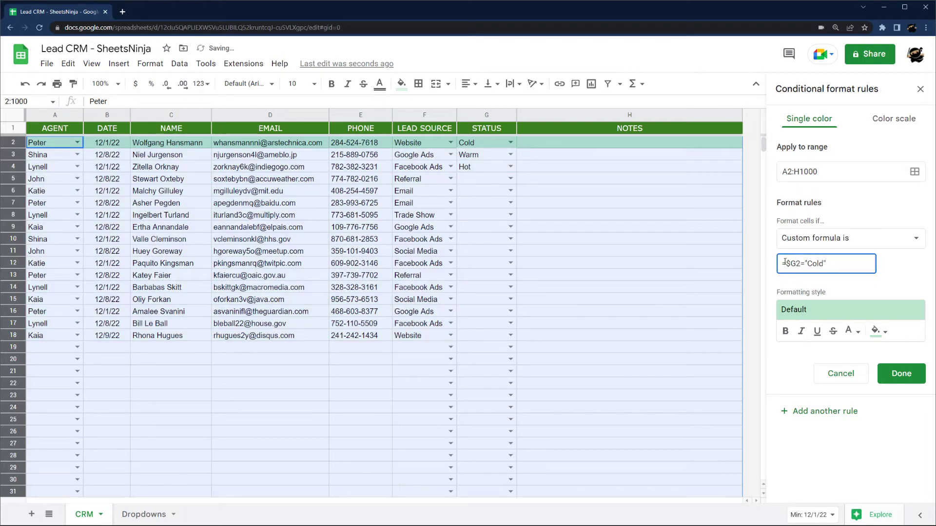
{"action": "left_click_drag", "start_coordinate": [786, 263], "coordinate": [793, 263]}
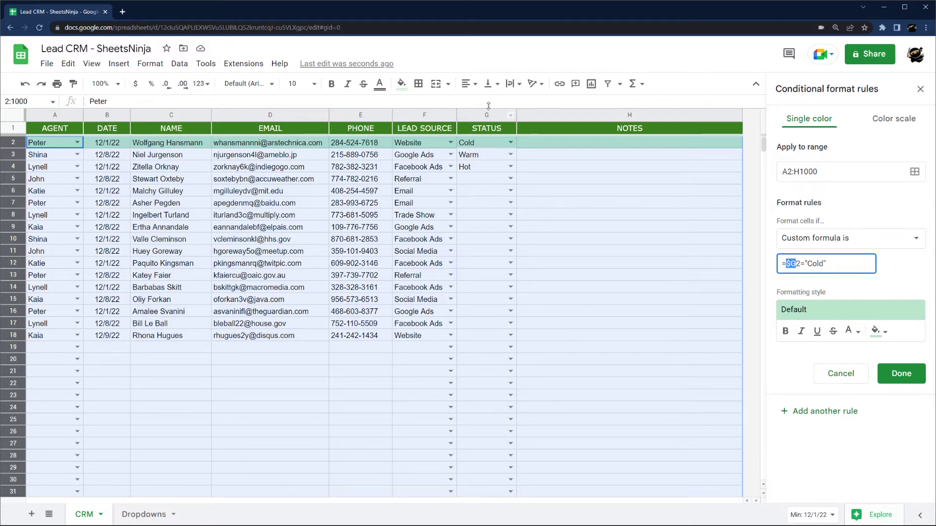
{"action": "left_click", "coordinate": [876, 331]}
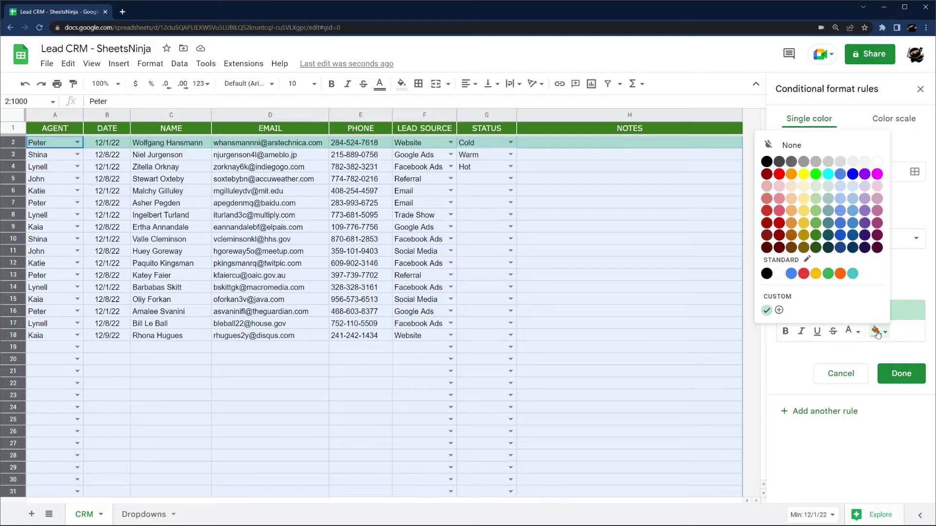
{"action": "left_click", "coordinate": [855, 184]}
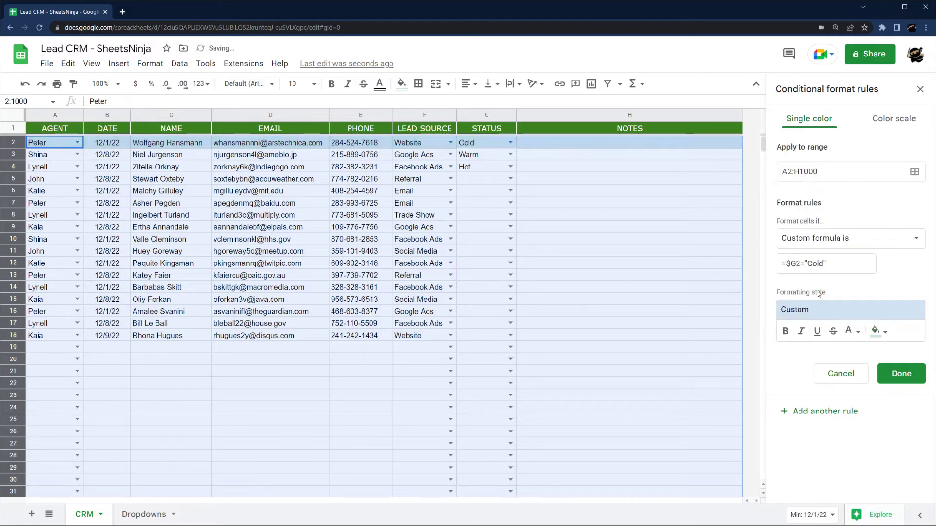
{"action": "left_click", "coordinate": [898, 374]}
Step: Add a second rule =$G2="Warm" with a light yellow fill
{"action": "left_click", "coordinate": [822, 125]}
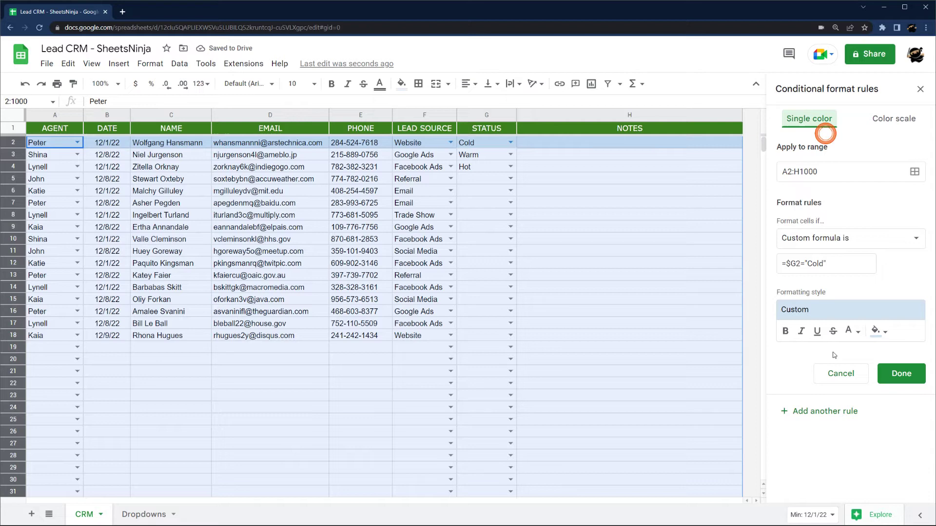
{"action": "left_click", "coordinate": [830, 413]}
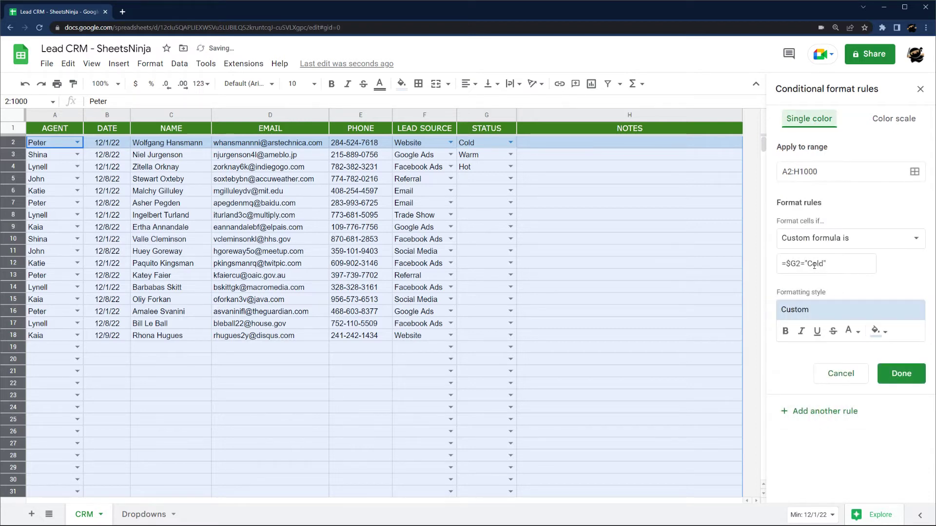
{"action": "left_click_drag", "start_coordinate": [806, 263], "coordinate": [827, 264]}
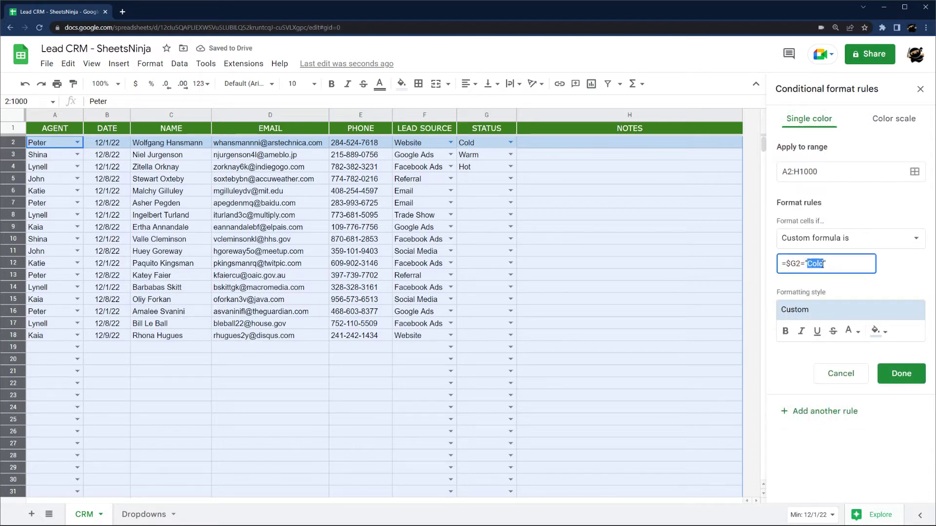
{"action": "left_click", "coordinate": [878, 330]}
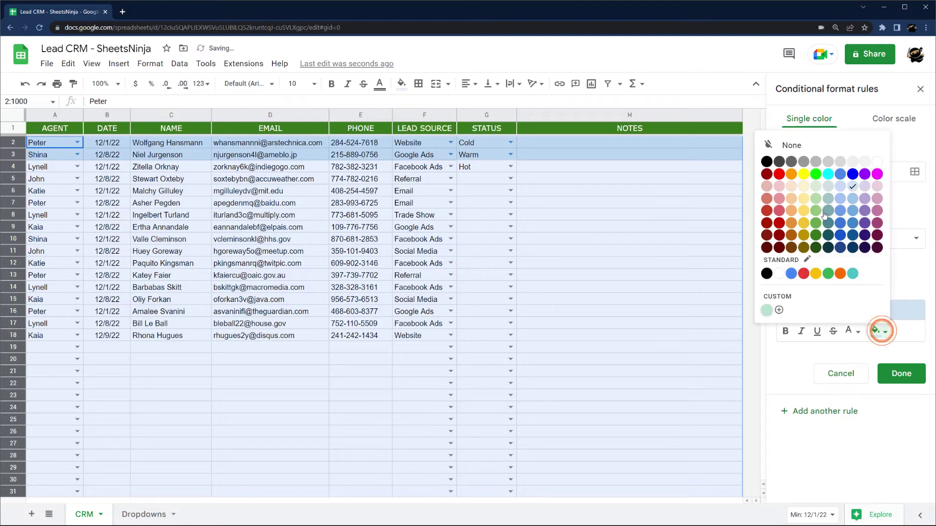
{"action": "left_click", "coordinate": [806, 185]}
{"action": "left_click", "coordinate": [901, 374]}
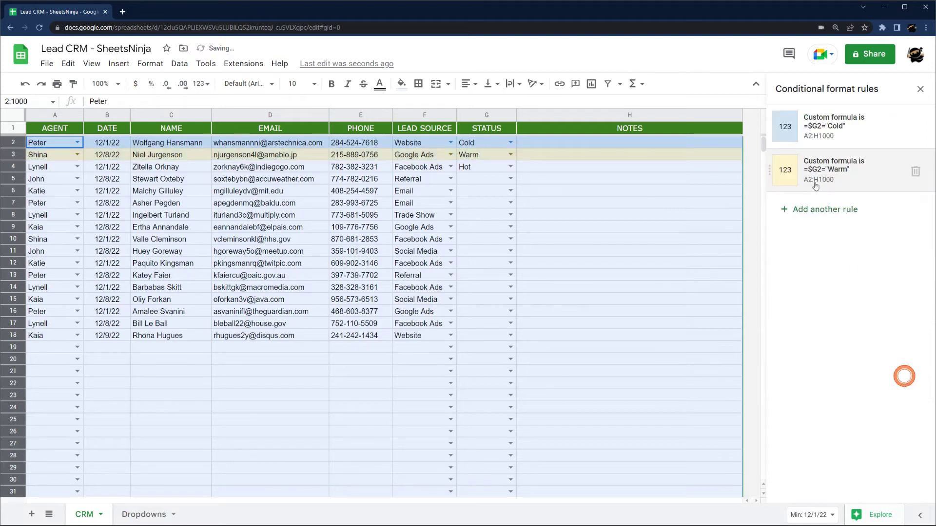
Step: Add a third rule =$G2="Hot" with a light red fill
{"action": "left_click", "coordinate": [816, 182]}
{"action": "left_click", "coordinate": [826, 411]}
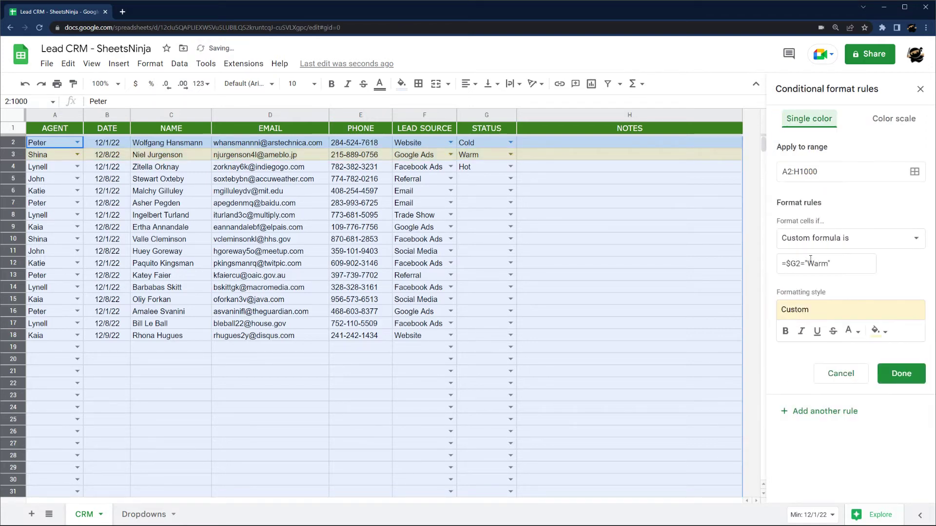
{"action": "left_click", "coordinate": [808, 263]}
{"action": "type", "text": "Hot"}
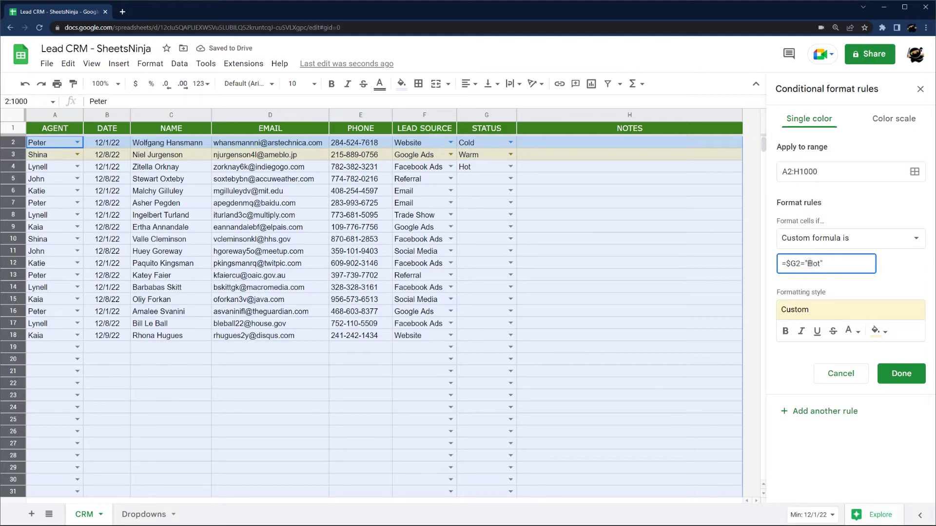
{"action": "left_click", "coordinate": [880, 331]}
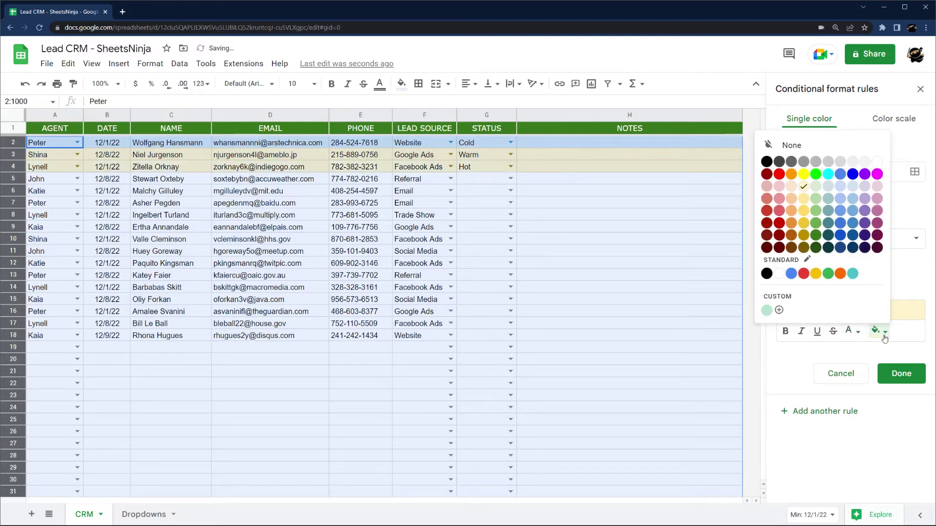
{"action": "left_click", "coordinate": [779, 211]}
{"action": "left_click", "coordinate": [902, 373]}
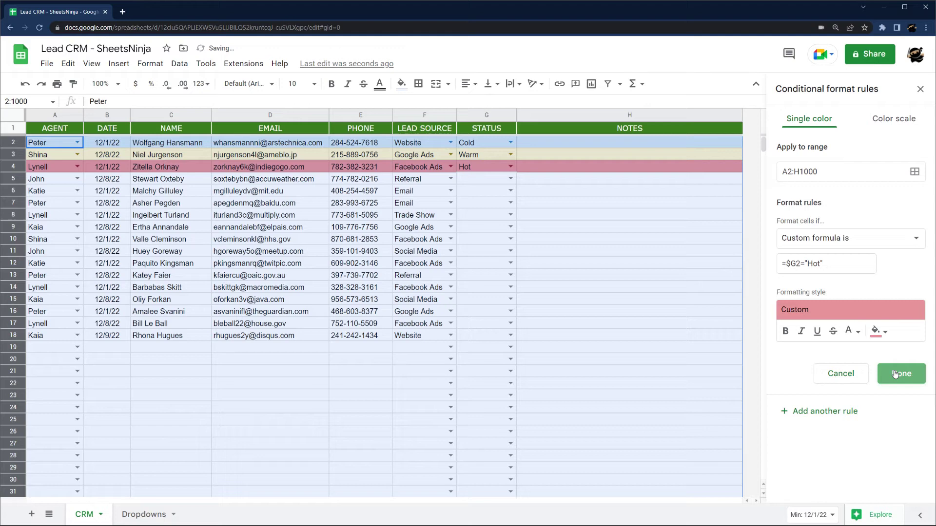
Step: Set lead status G5 to Won and G6 to Lost
{"action": "left_click", "coordinate": [510, 178]}
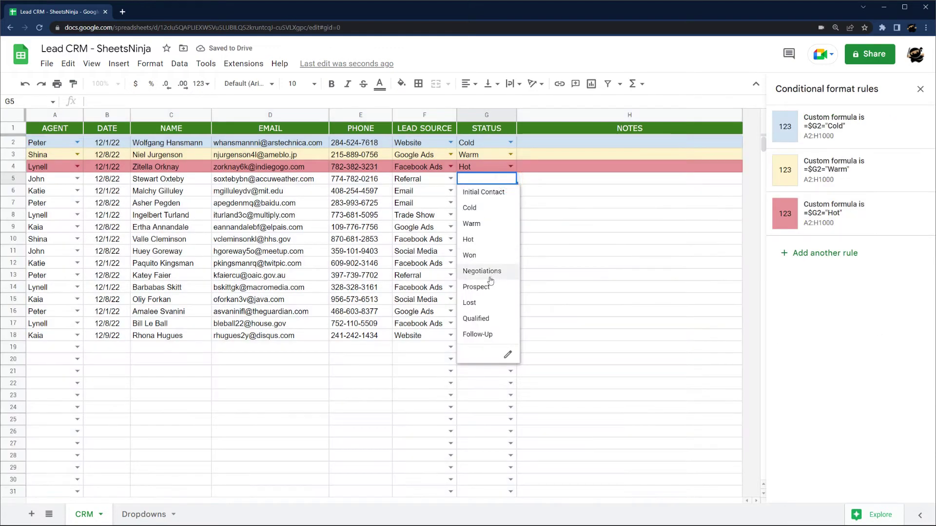
{"action": "left_click", "coordinate": [472, 256]}
{"action": "left_click", "coordinate": [510, 190]}
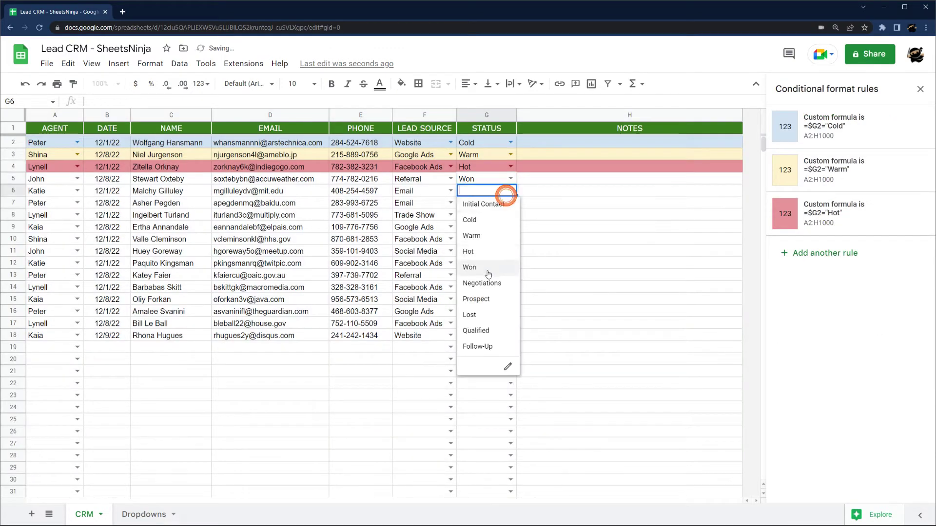
{"action": "left_click", "coordinate": [474, 309]}
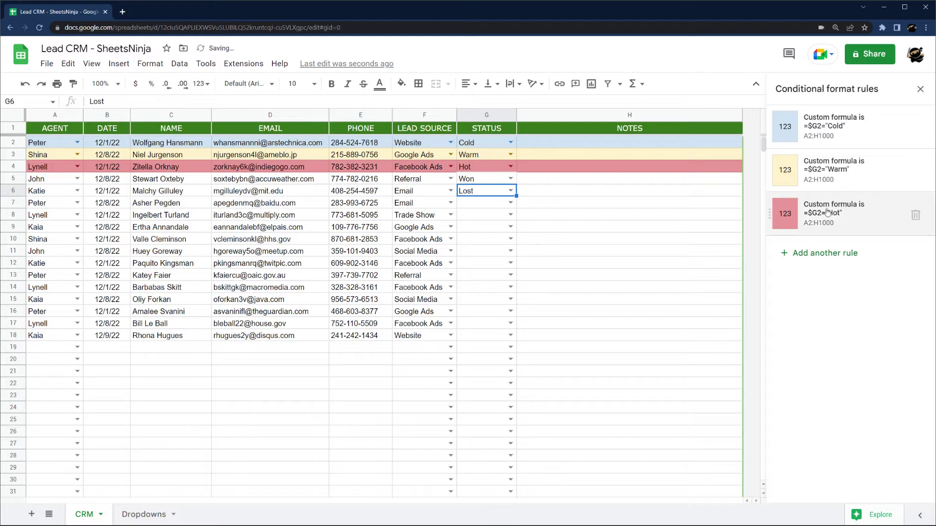
Step: Change the Hot rule to =$G2="Won" with a green fill
{"action": "left_click", "coordinate": [788, 205]}
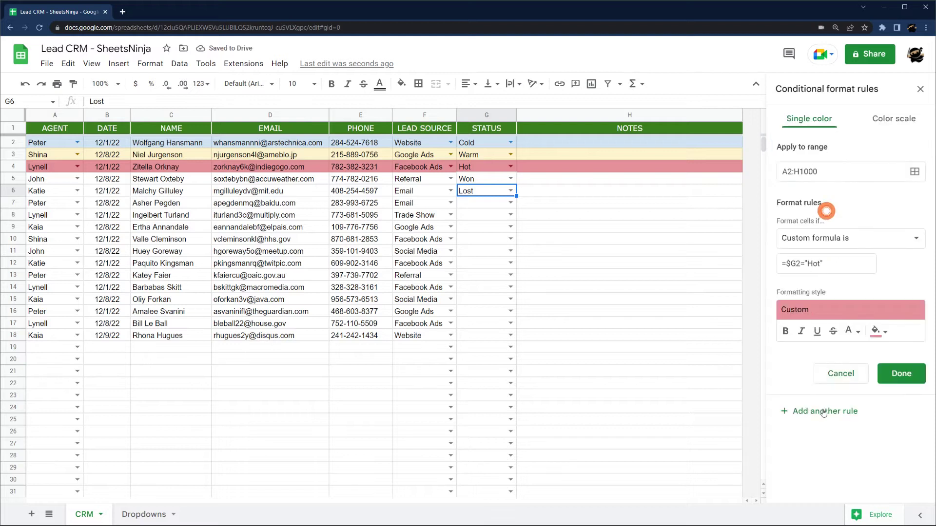
{"action": "left_click", "coordinate": [810, 263]}
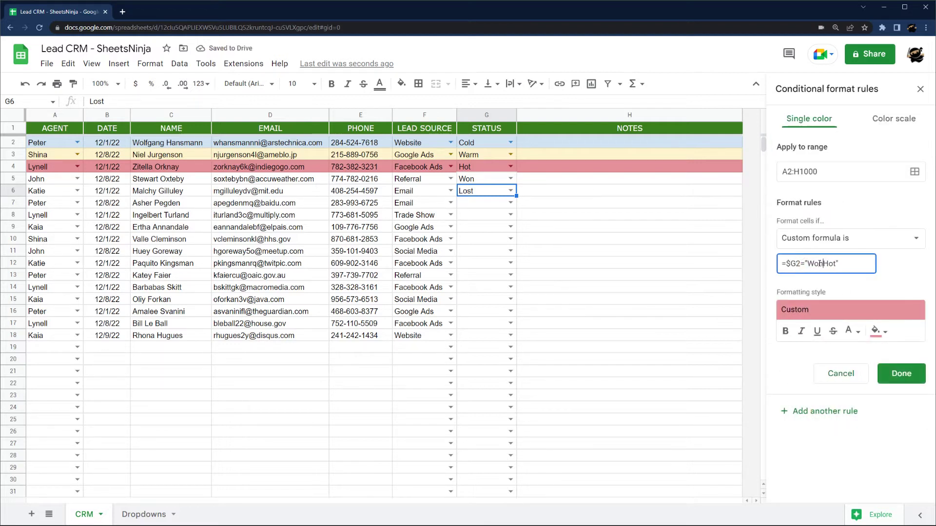
{"action": "type", "text": "Won"}
{"action": "left_click", "coordinate": [876, 331]}
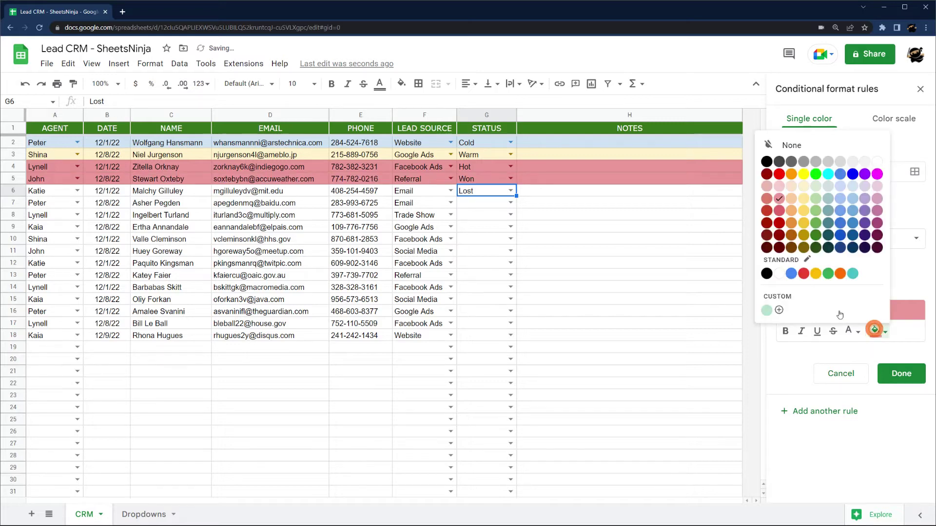
{"action": "left_click", "coordinate": [816, 215]}
{"action": "left_click", "coordinate": [901, 374]}
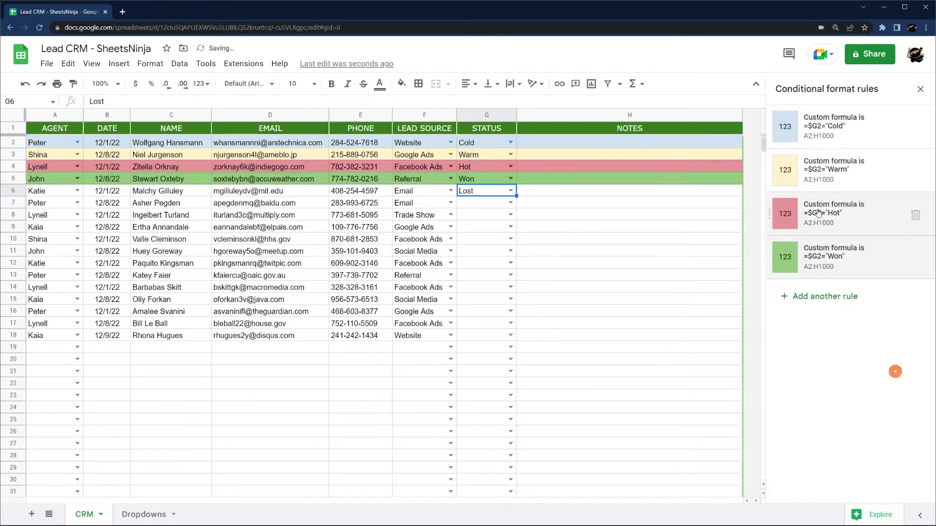
Step: Add a rule =$G2="Lost" with a grey fill
{"action": "left_click", "coordinate": [832, 266]}
{"action": "left_click", "coordinate": [809, 411]}
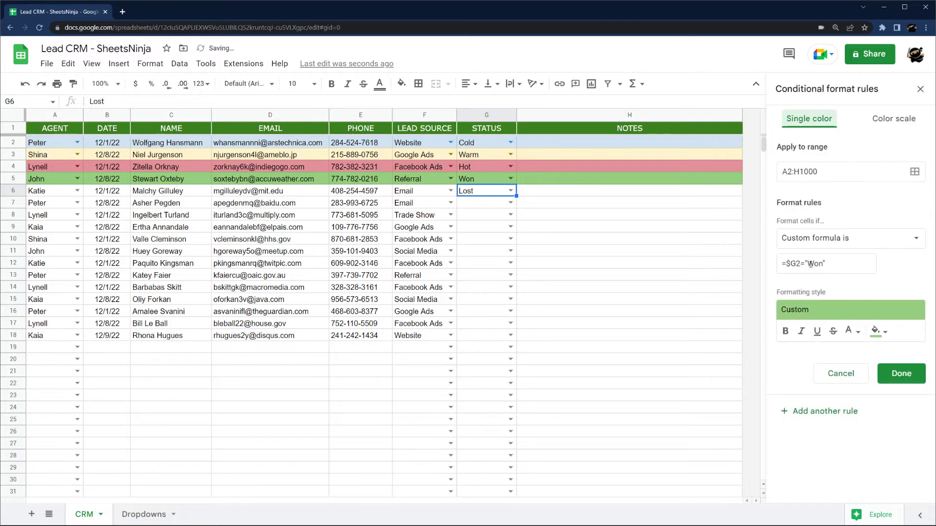
{"action": "left_click", "coordinate": [810, 264]}
{"action": "type", "text": "Los"}
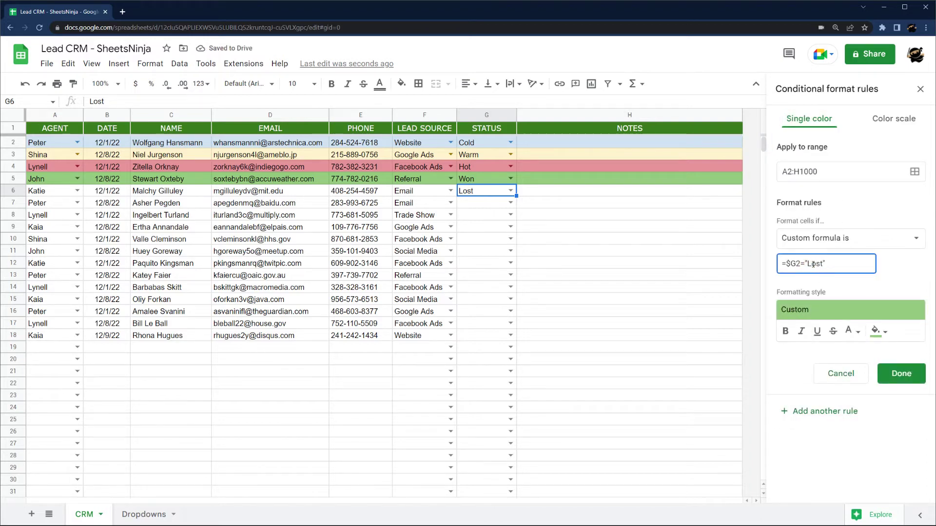
{"action": "type", "text": "t"}
{"action": "left_click", "coordinate": [876, 331]}
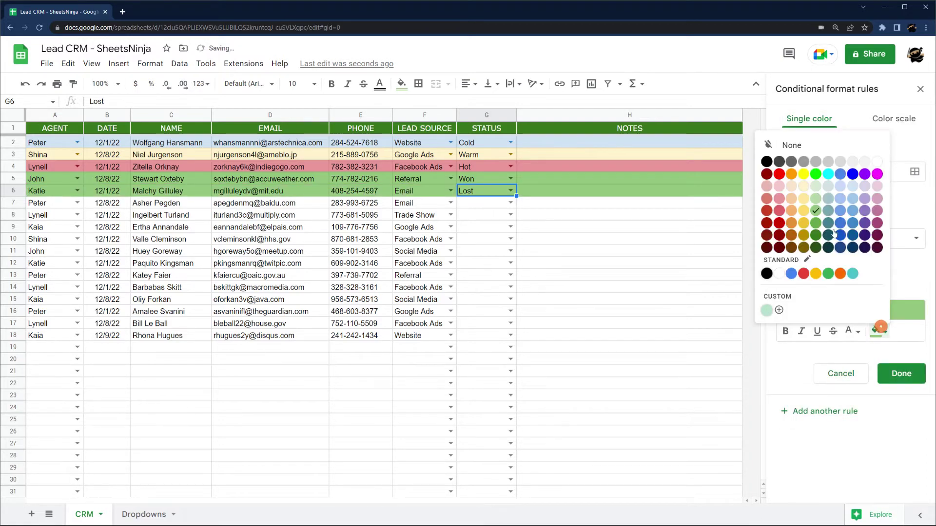
{"action": "left_click", "coordinate": [803, 163]}
{"action": "left_click", "coordinate": [895, 376]}
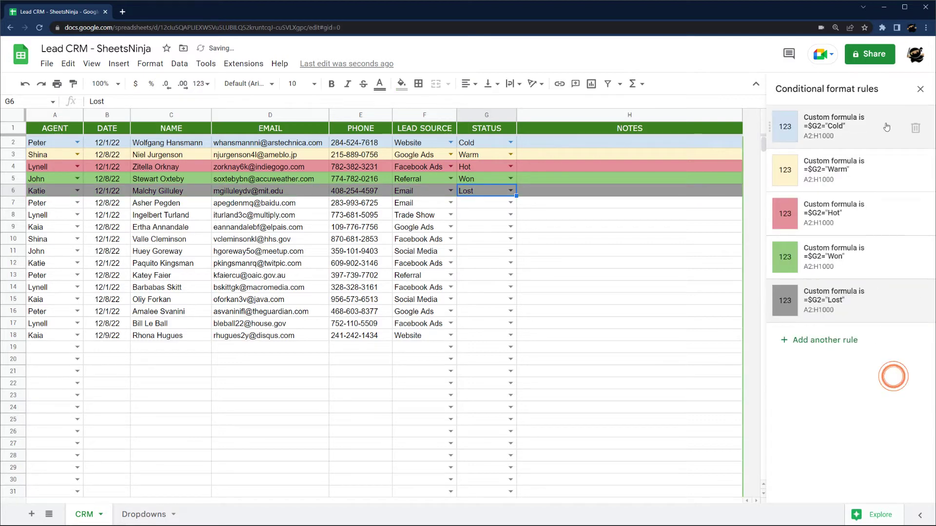
Step: Close the rules sidebar, create a filter over the whole table, and widen LEAD SOURCE
{"action": "left_click", "coordinate": [921, 88]}
{"action": "left_click", "coordinate": [635, 237]}
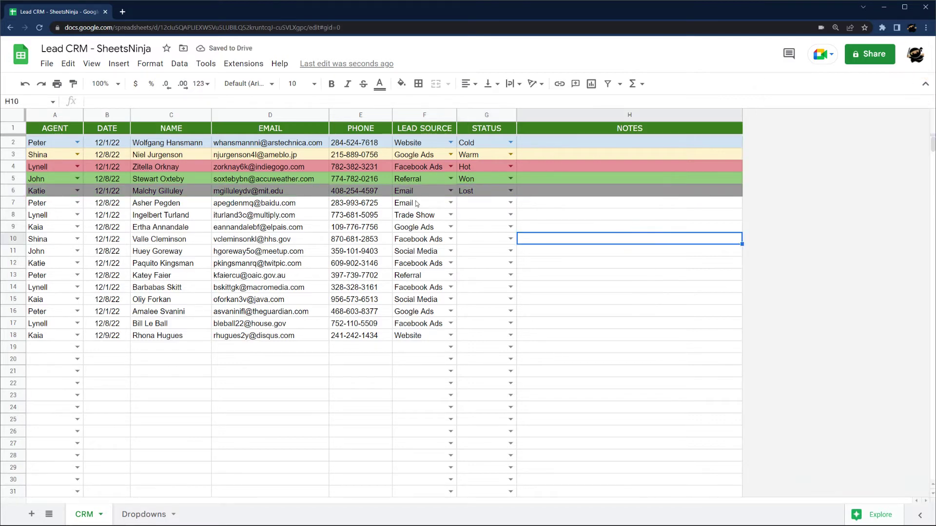
{"action": "left_click_drag", "start_coordinate": [14, 142], "coordinate": [20, 192]}
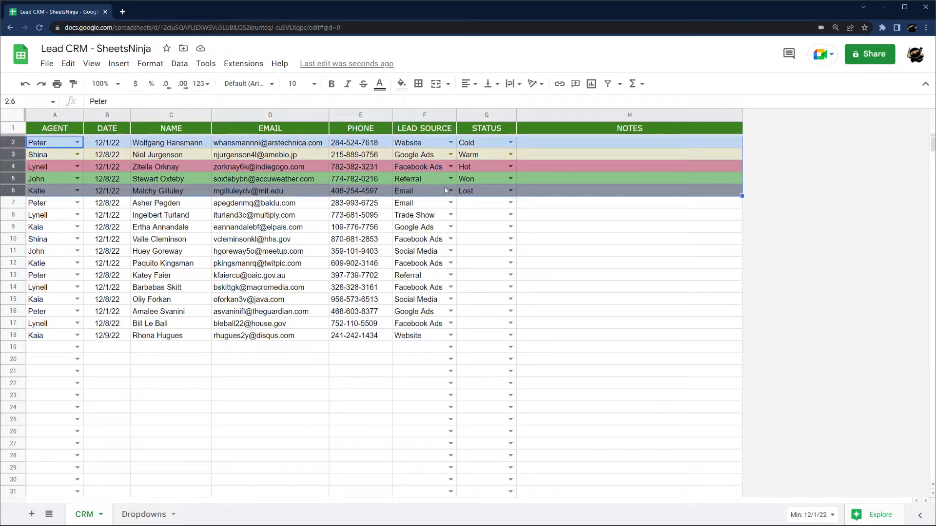
{"action": "left_click_drag", "start_coordinate": [487, 142], "coordinate": [486, 215]}
{"action": "left_click", "coordinate": [14, 117]}
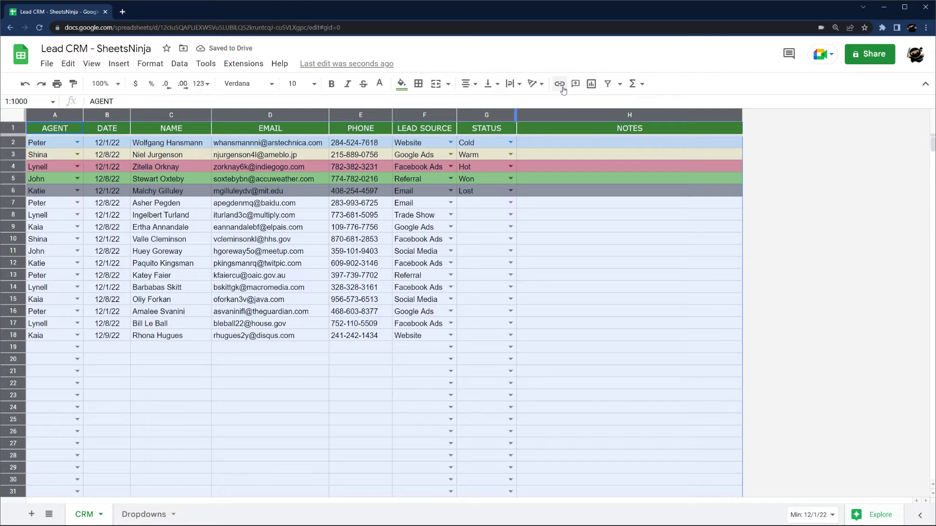
{"action": "left_click", "coordinate": [607, 83]}
{"action": "left_click", "coordinate": [603, 248]}
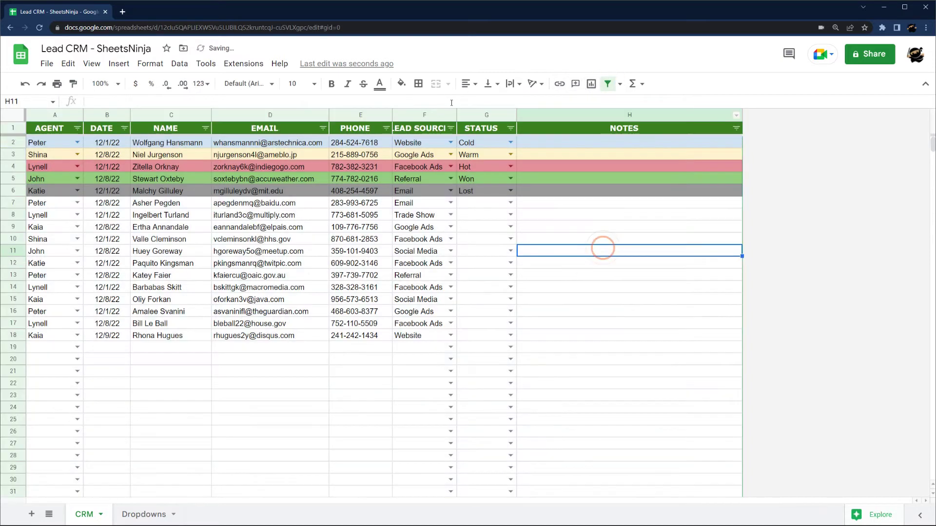
{"action": "left_click_drag", "start_coordinate": [456, 116], "coordinate": [473, 115]}
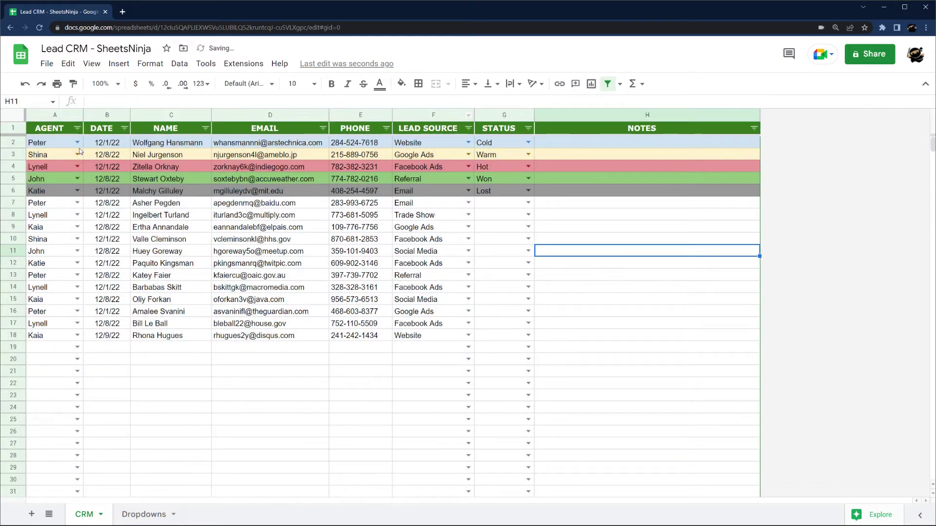
Step: Filter the AGENT column to a single agent, then show all agents again
{"action": "left_click", "coordinate": [77, 128]}
{"action": "left_click", "coordinate": [128, 268]}
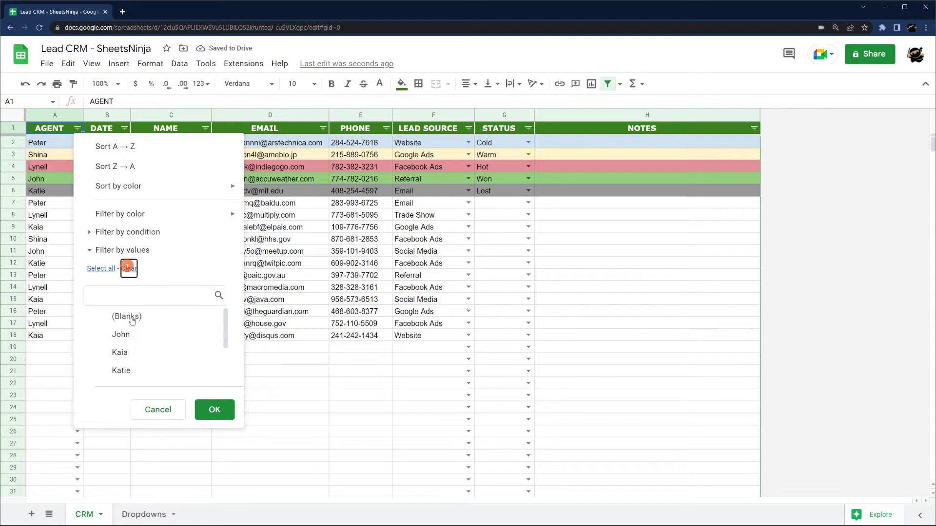
{"action": "scroll", "coordinate": [141, 336], "scroll_direction": "down", "scroll_amount": 3}
{"action": "left_click", "coordinate": [130, 352]}
{"action": "left_click", "coordinate": [206, 407]}
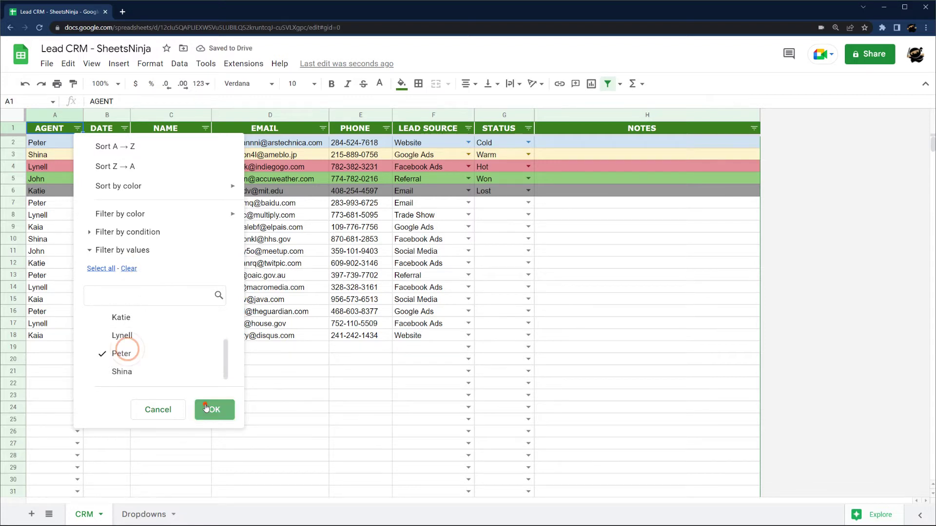
{"action": "left_click", "coordinate": [13, 142]}
{"action": "left_click", "coordinate": [13, 178], "text": "shift"}
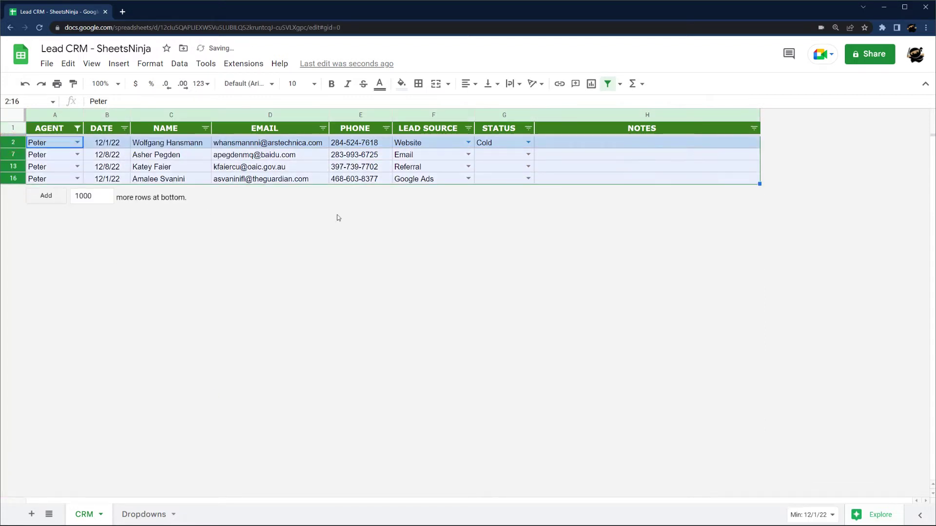
{"action": "left_click", "coordinate": [78, 130]}
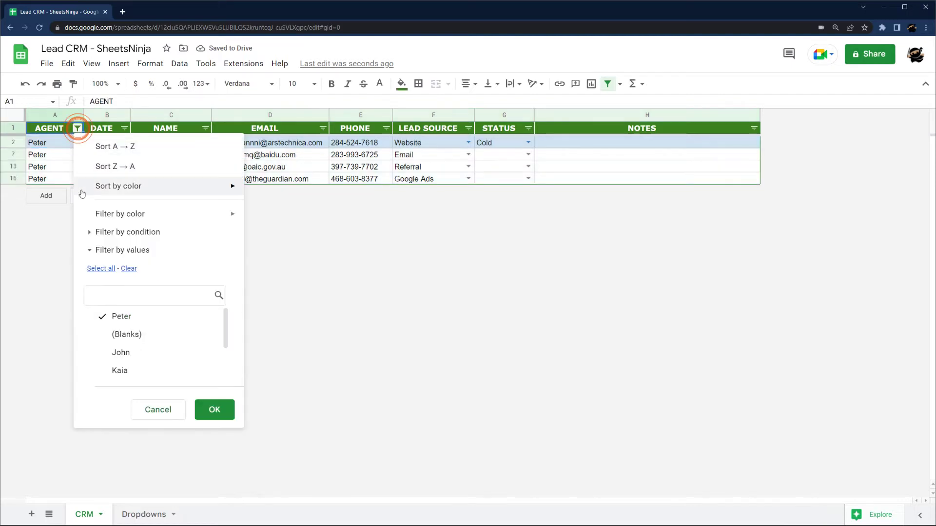
{"action": "left_click", "coordinate": [104, 268]}
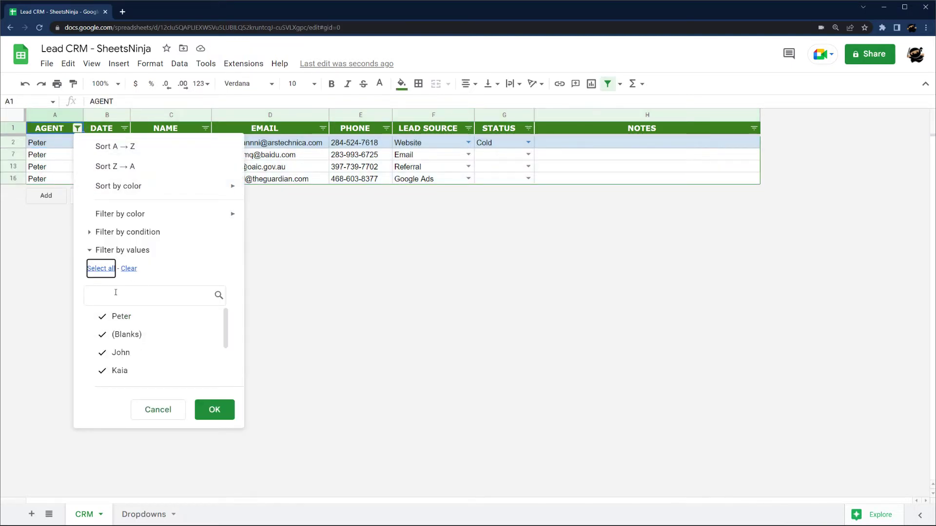
{"action": "left_click", "coordinate": [210, 409]}
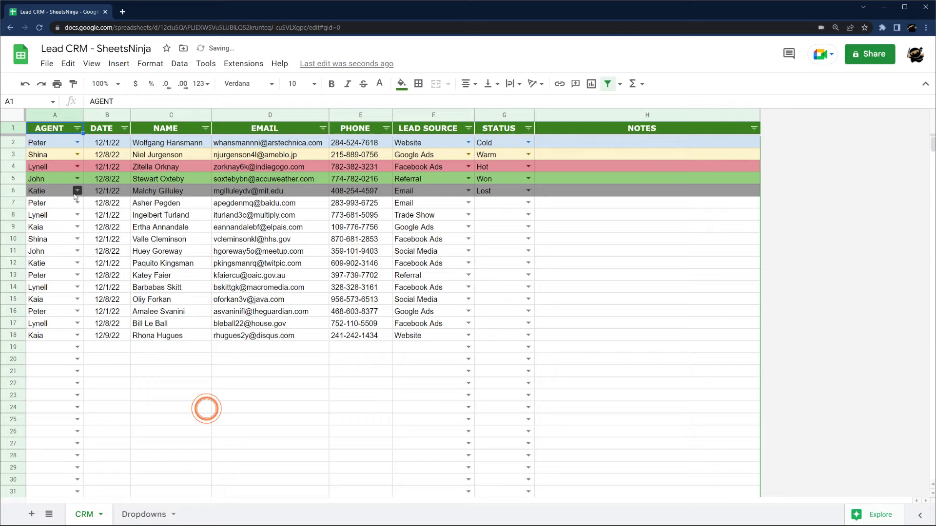
Step: Filter the AGENT column to show only the two chosen agents' leads
{"action": "left_click", "coordinate": [77, 129]}
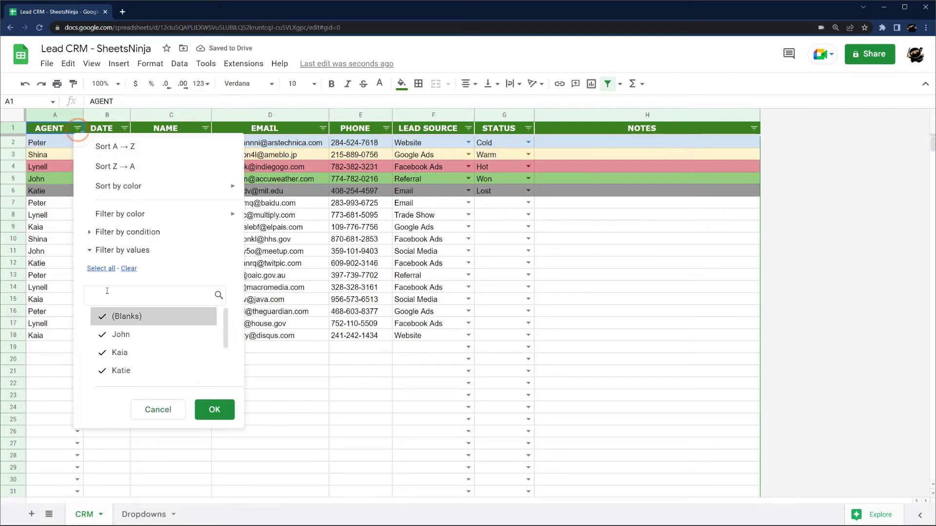
{"action": "left_click", "coordinate": [129, 270]}
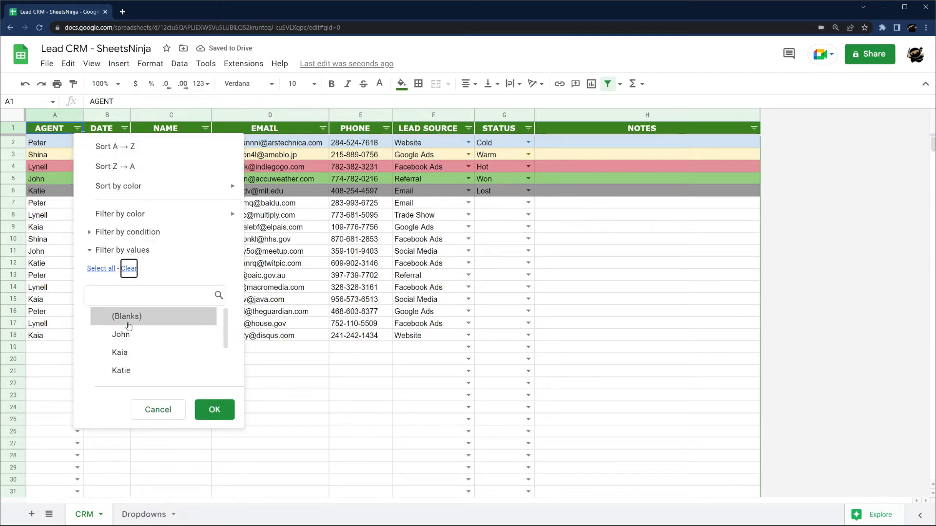
{"action": "scroll", "coordinate": [138, 343], "scroll_direction": "down", "scroll_amount": 1}
{"action": "scroll", "coordinate": [138, 343], "scroll_direction": "down", "scroll_amount": 1}
{"action": "scroll", "coordinate": [138, 343], "scroll_direction": "up", "scroll_amount": 3}
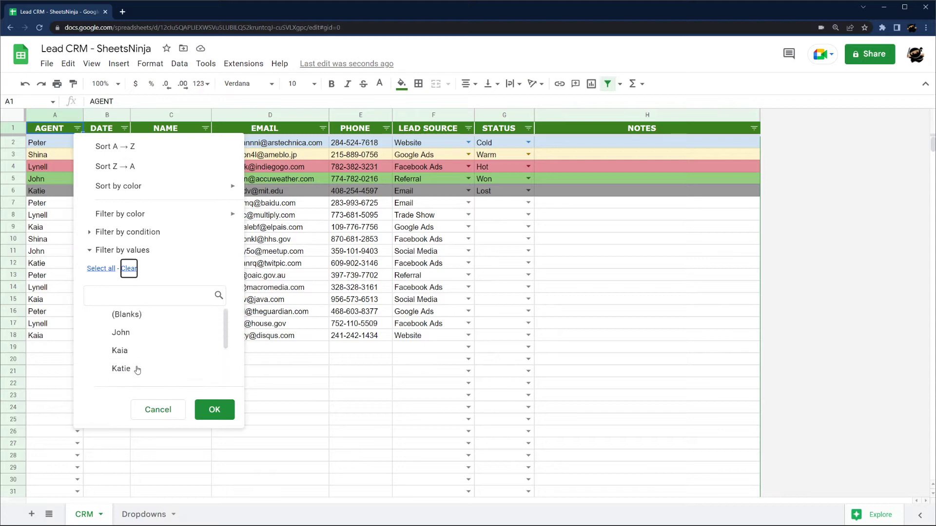
{"action": "left_click", "coordinate": [128, 338]}
{"action": "left_click", "coordinate": [122, 371]}
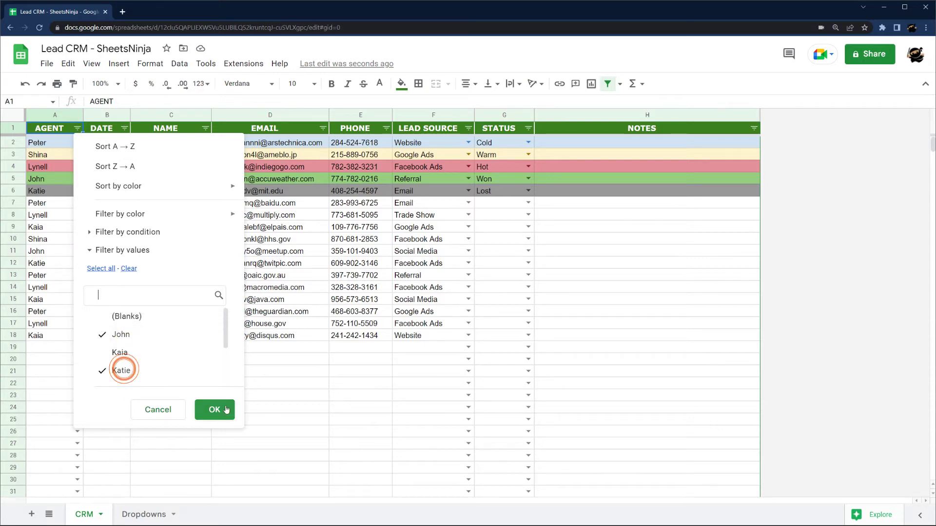
{"action": "left_click", "coordinate": [218, 408]}
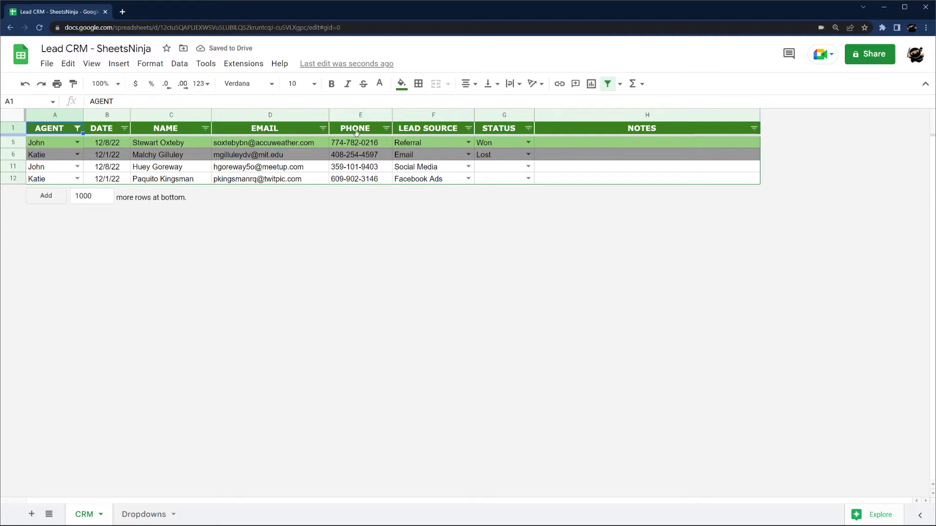
Step: Filter the STATUS column to Won only, excluding Lost and (Blanks)
{"action": "left_click", "coordinate": [527, 129]}
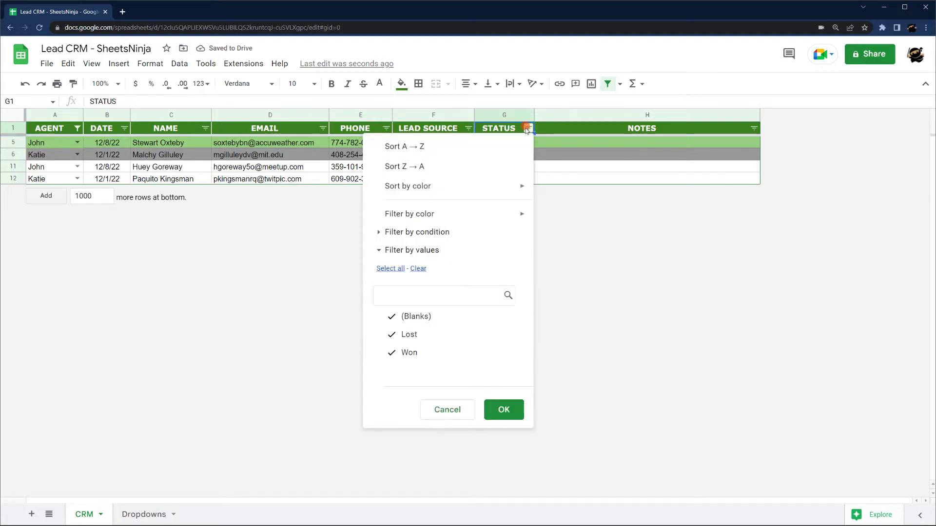
{"action": "left_click", "coordinate": [456, 417]}
{"action": "left_click", "coordinate": [77, 128]}
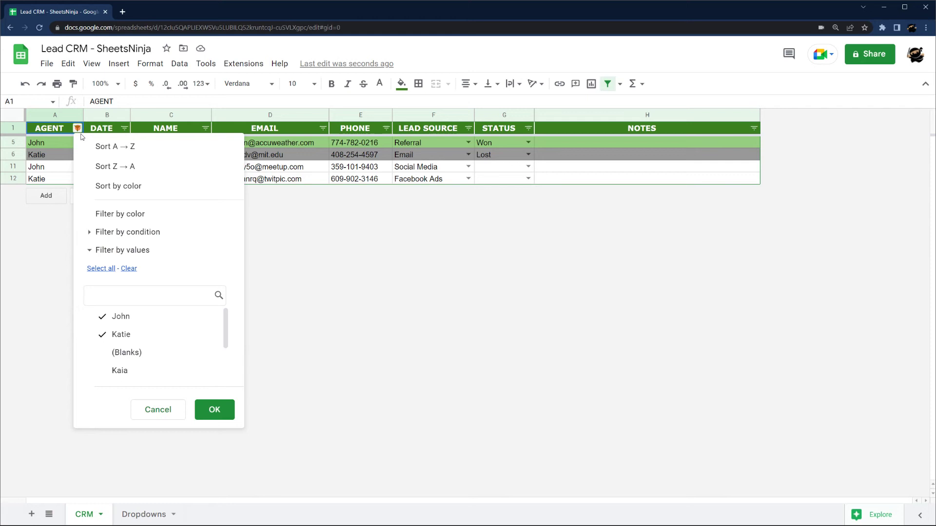
{"action": "left_click", "coordinate": [213, 410]}
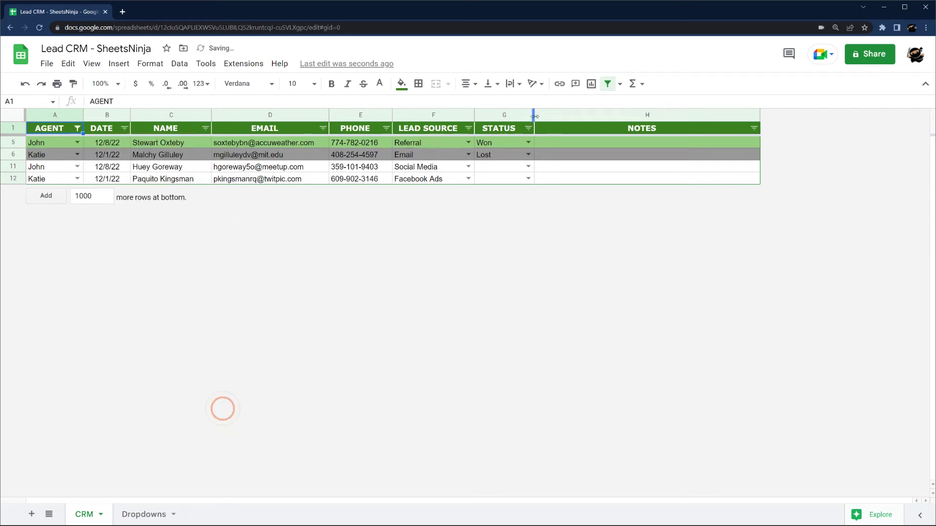
{"action": "left_click", "coordinate": [527, 129]}
{"action": "left_click", "coordinate": [407, 334]}
{"action": "left_click", "coordinate": [403, 316]}
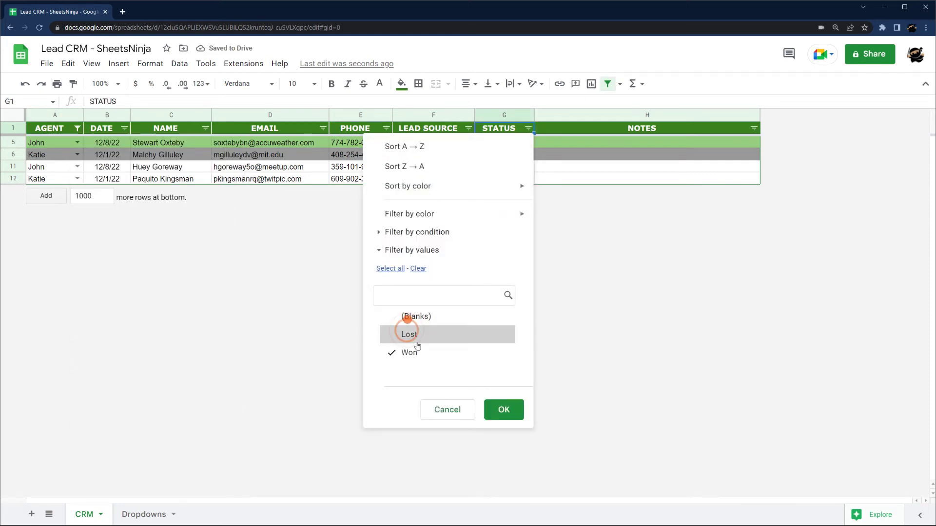
{"action": "left_click", "coordinate": [508, 410]}
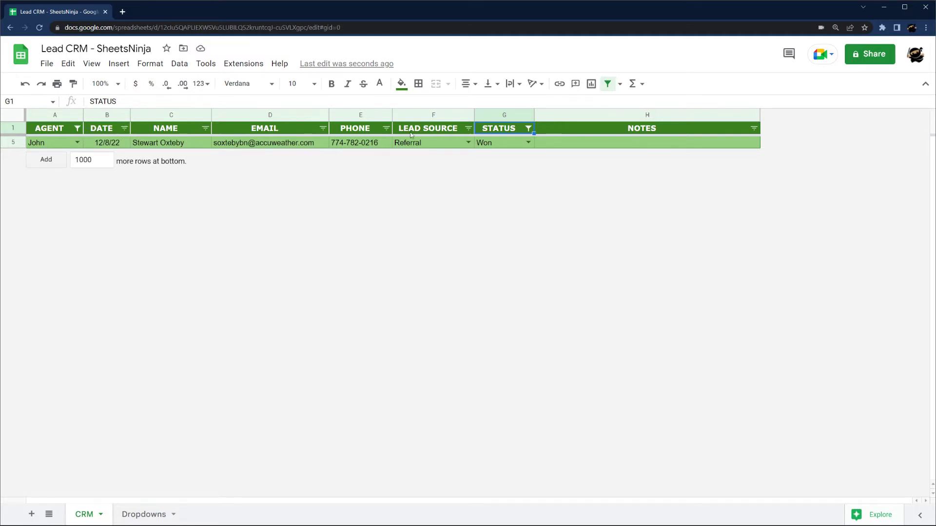
Step: Reopen the STATUS filter and tick every status value again
{"action": "left_click", "coordinate": [529, 129]}
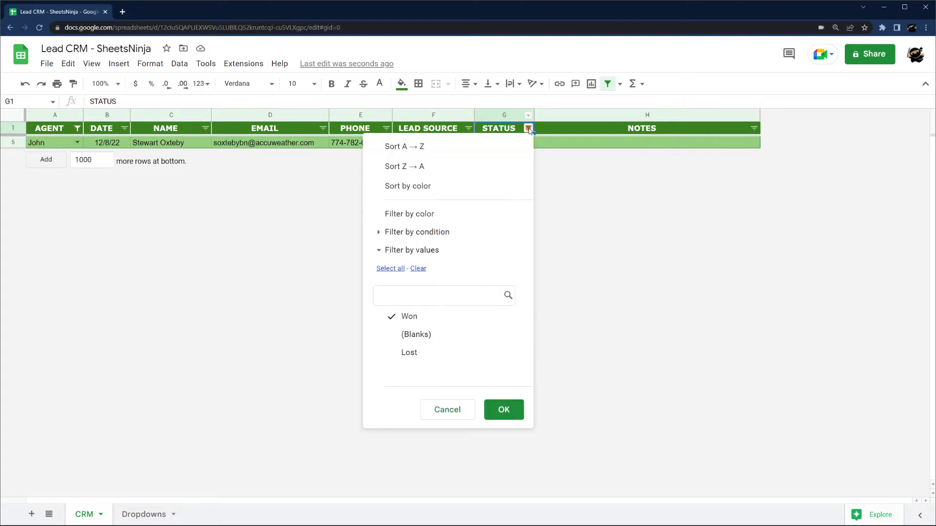
{"action": "left_click", "coordinate": [468, 129]}
{"action": "left_click", "coordinate": [196, 197]}
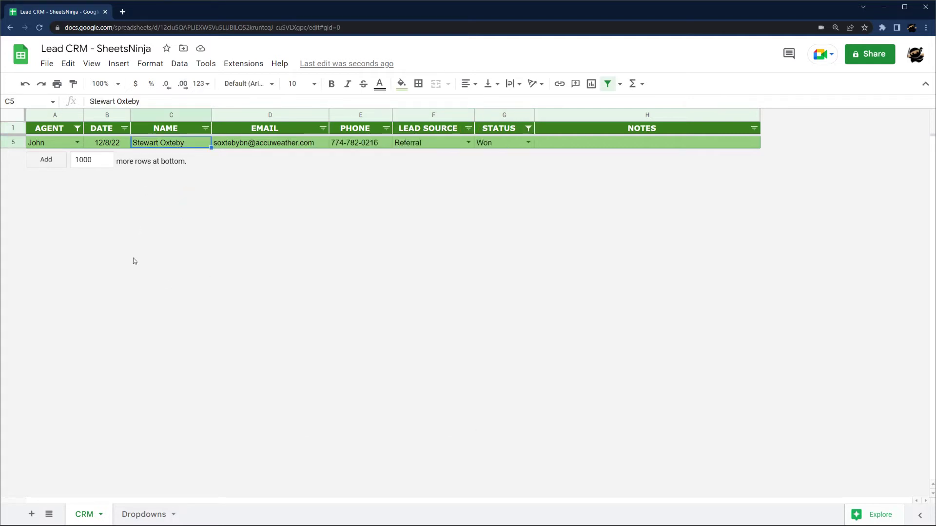
{"action": "left_click", "coordinate": [528, 130]}
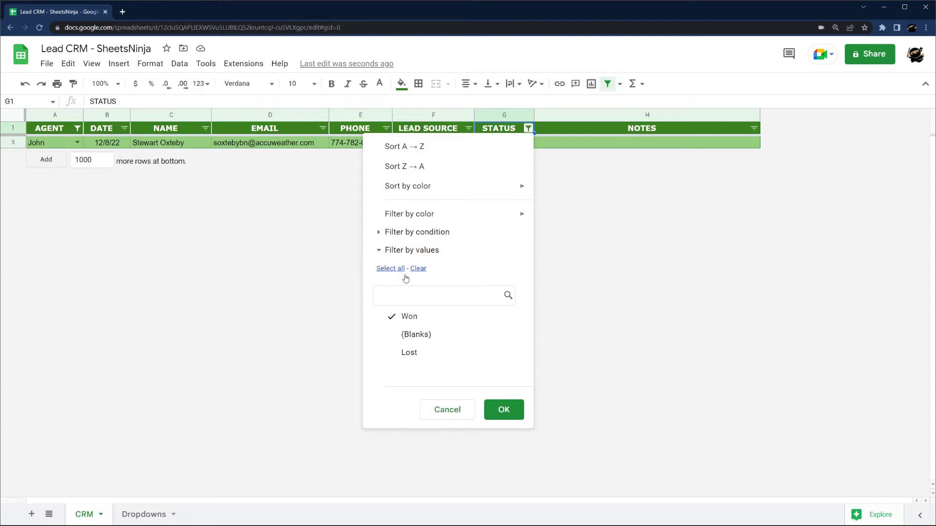
{"action": "left_click", "coordinate": [379, 269]}
Step: Apply the status filter, then remove and recreate the filter so all 17 leads show
{"action": "left_click", "coordinate": [502, 409]}
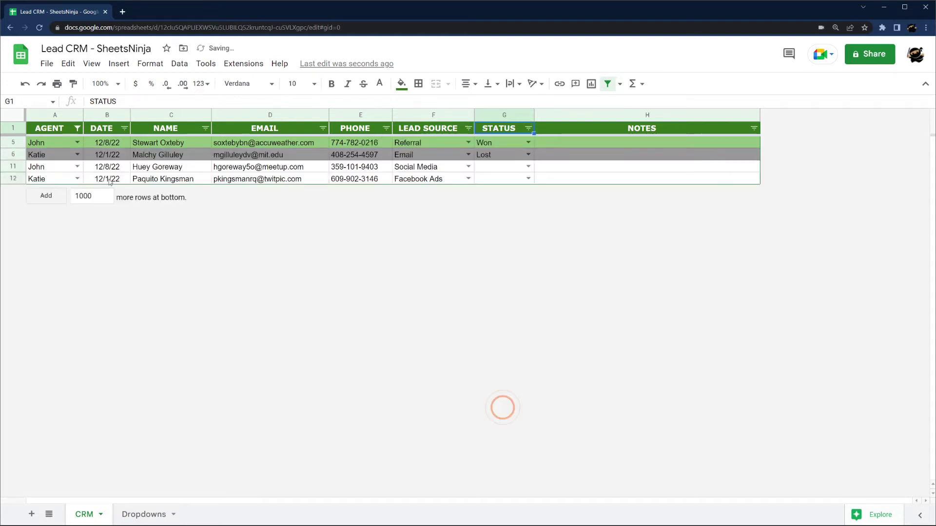
{"action": "left_click", "coordinate": [77, 129]}
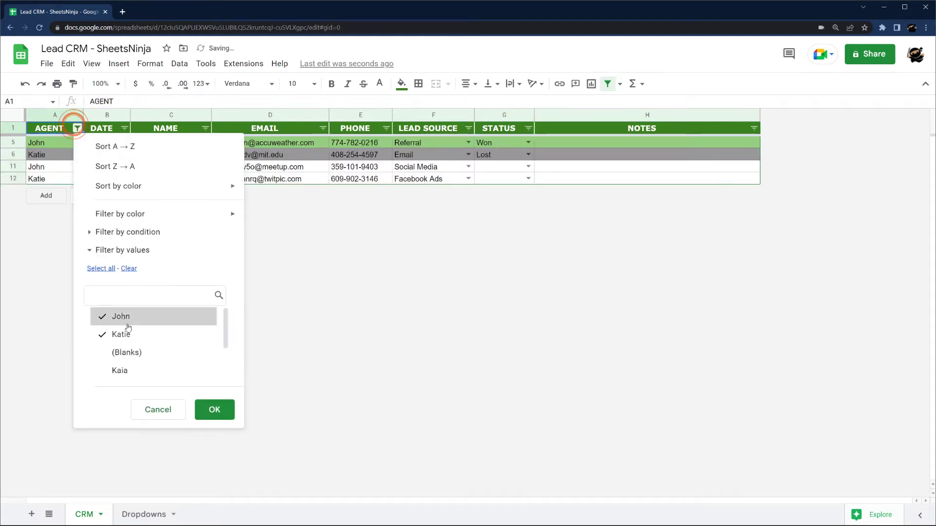
{"action": "left_click", "coordinate": [182, 410]}
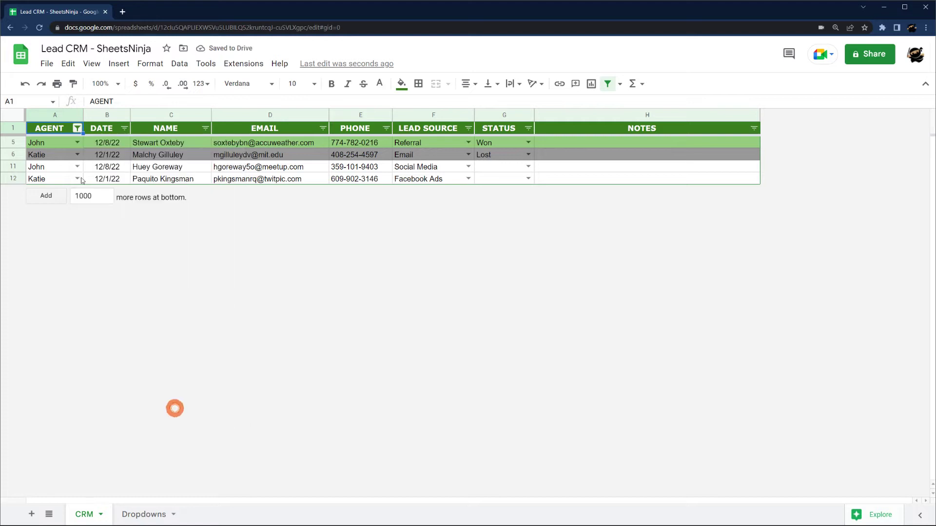
{"action": "left_click", "coordinate": [14, 118]}
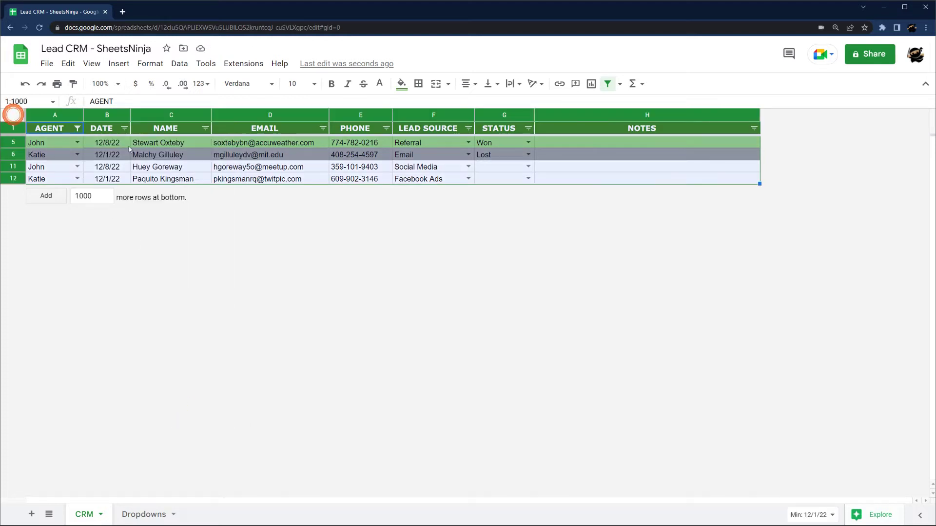
{"action": "left_click", "coordinate": [608, 85]}
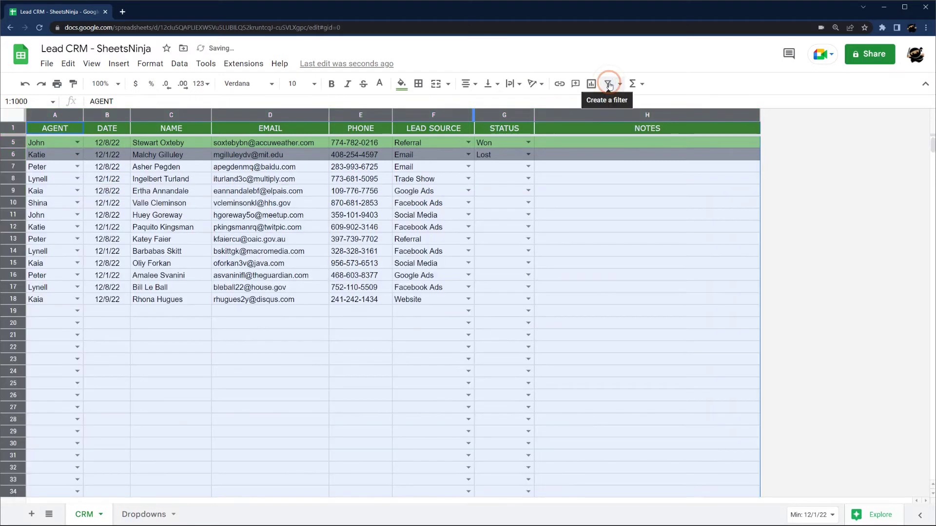
{"action": "left_click", "coordinate": [608, 84]}
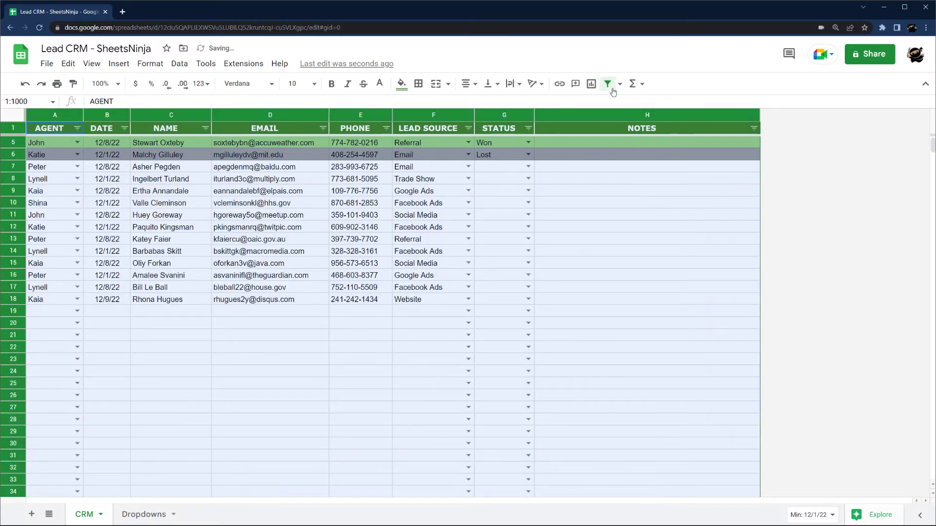
{"action": "left_click", "coordinate": [589, 217]}
{"action": "scroll", "coordinate": [198, 243], "scroll_direction": "up", "scroll_amount": 1}
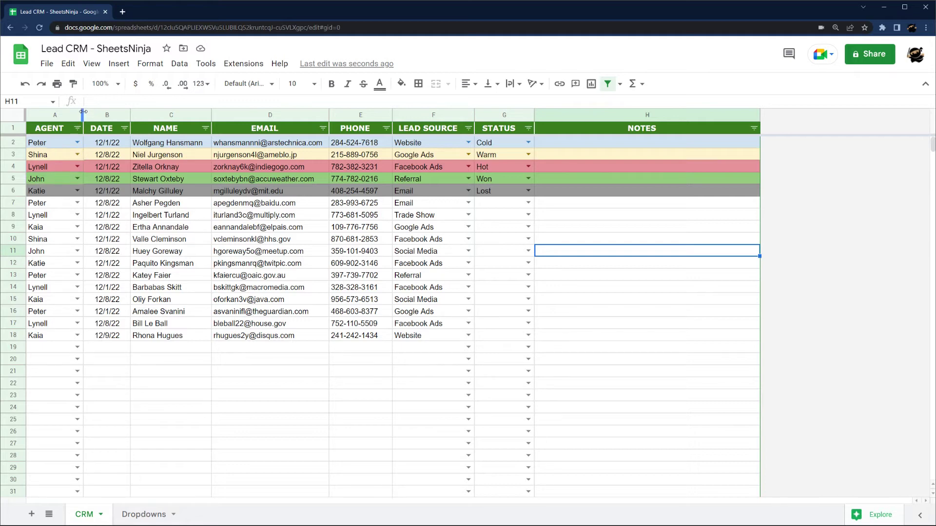
Step: Make the AGENT column narrower
{"action": "left_click_drag", "start_coordinate": [83, 112], "coordinate": [74, 111]}
{"action": "left_click", "coordinate": [68, 128]}
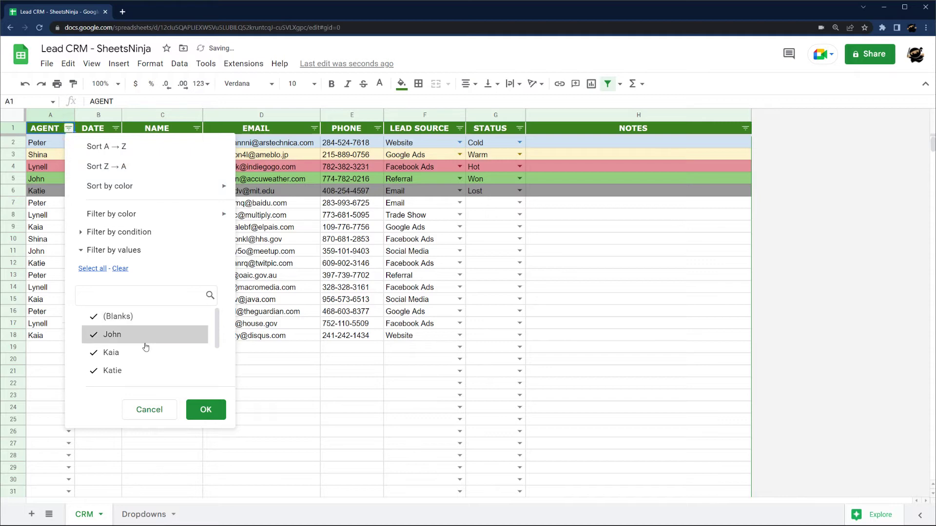
{"action": "left_click", "coordinate": [145, 413]}
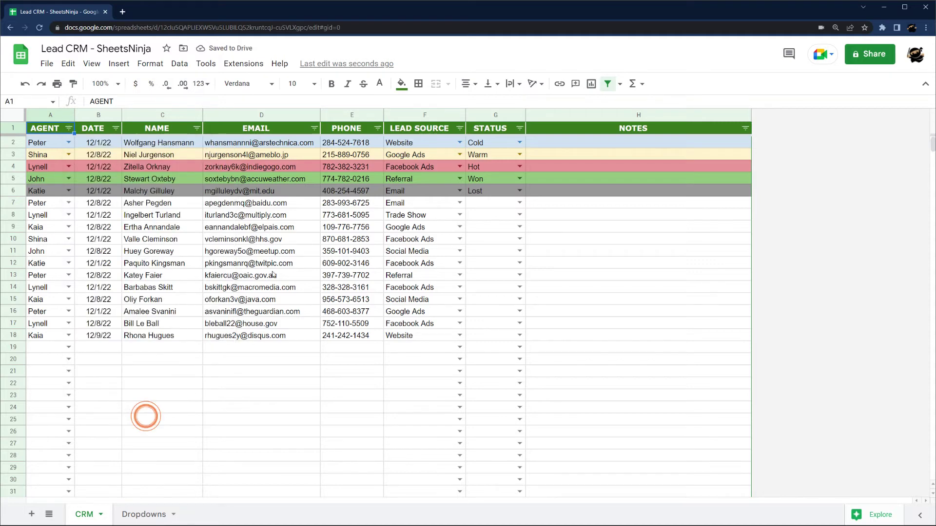
{"action": "left_click", "coordinate": [290, 372]}
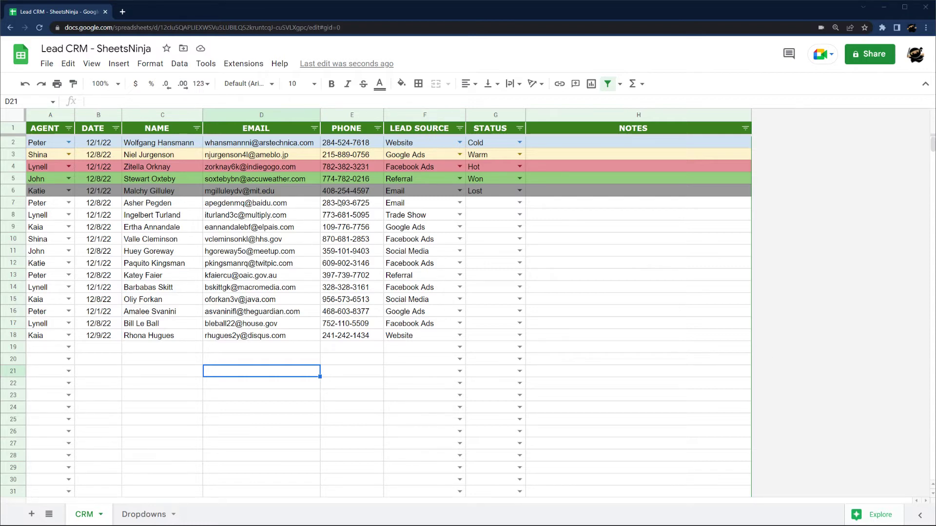
Step: Insert an empty column to the left of LEAD SOURCE
{"action": "right_click", "coordinate": [404, 118]}
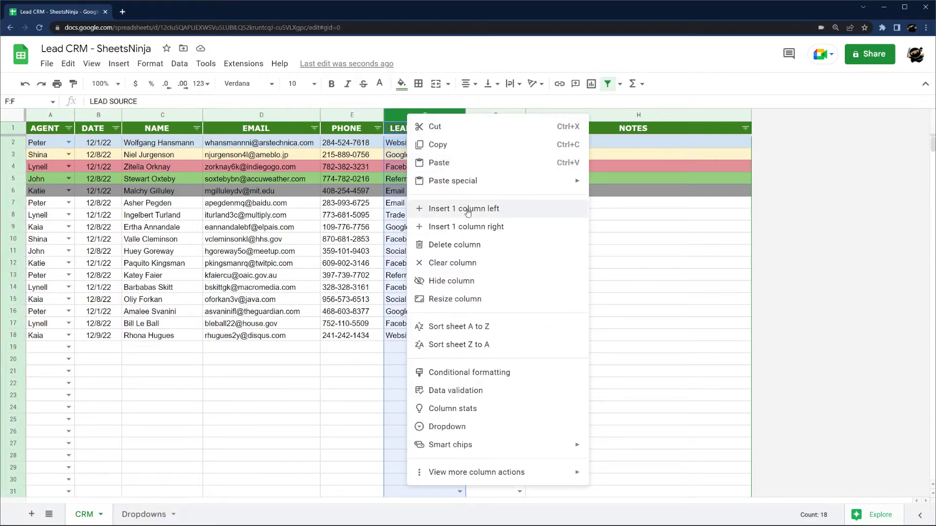
{"action": "left_click", "coordinate": [467, 211]}
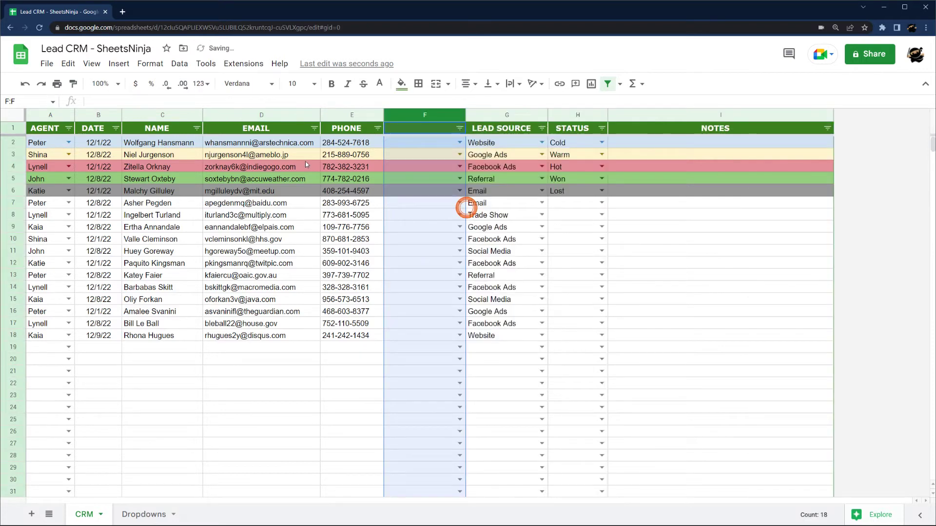
{"action": "right_click", "coordinate": [423, 117]}
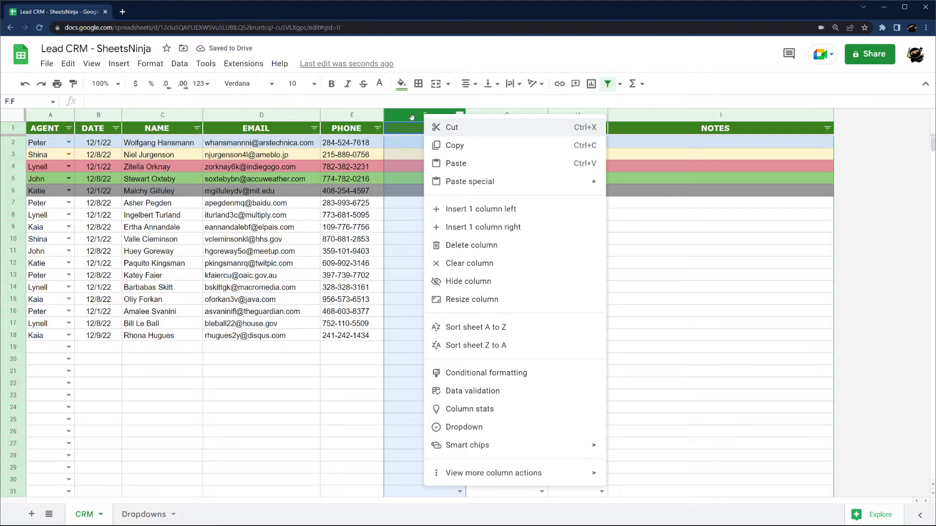
{"action": "left_click", "coordinate": [412, 118]}
{"action": "right_click", "coordinate": [416, 131]}
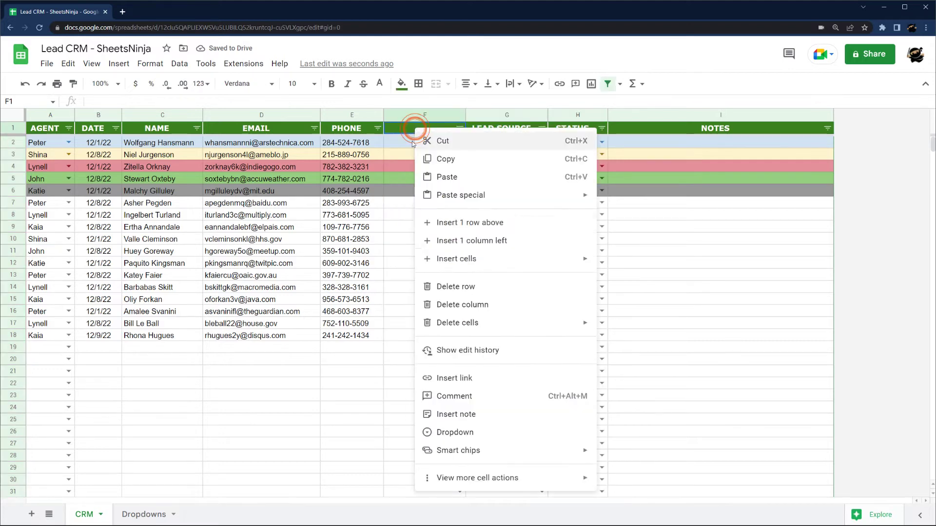
{"action": "left_click", "coordinate": [399, 196]}
Step: Remove the dropdown from F2 and limit the lead-source dropdown rule to G2:G1000
{"action": "right_click", "coordinate": [417, 144]}
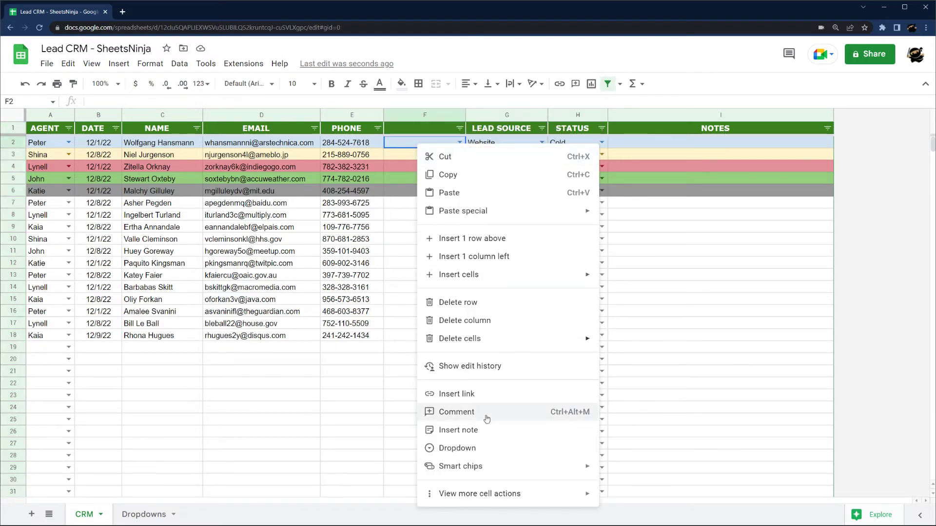
{"action": "left_click", "coordinate": [481, 445]}
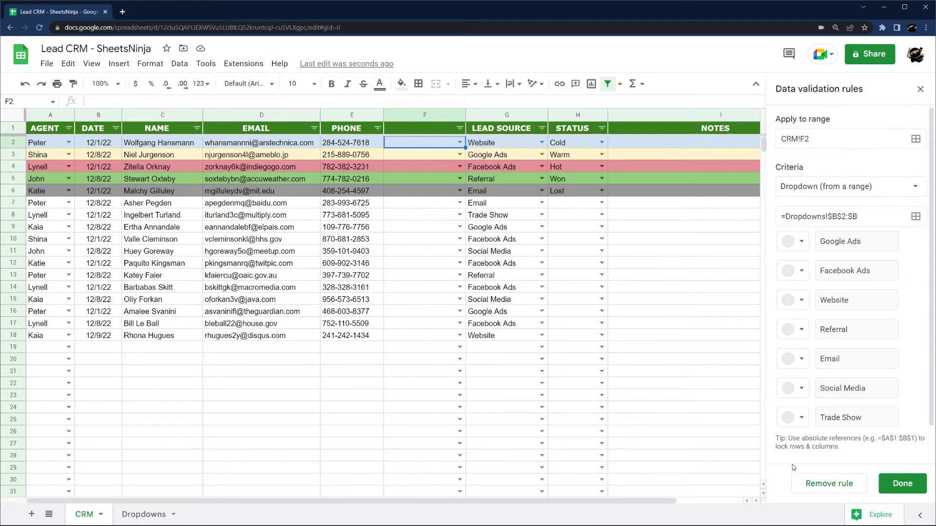
{"action": "left_click", "coordinate": [822, 484]}
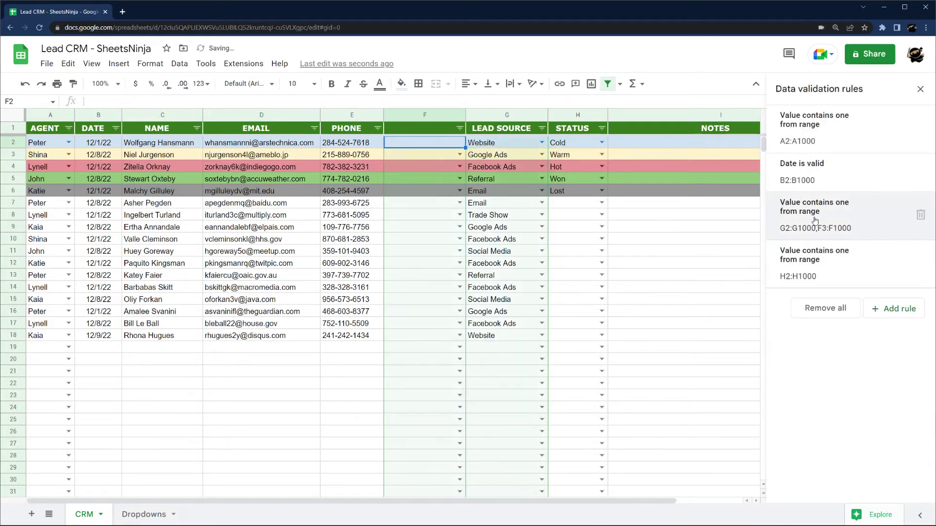
{"action": "left_click", "coordinate": [842, 226]}
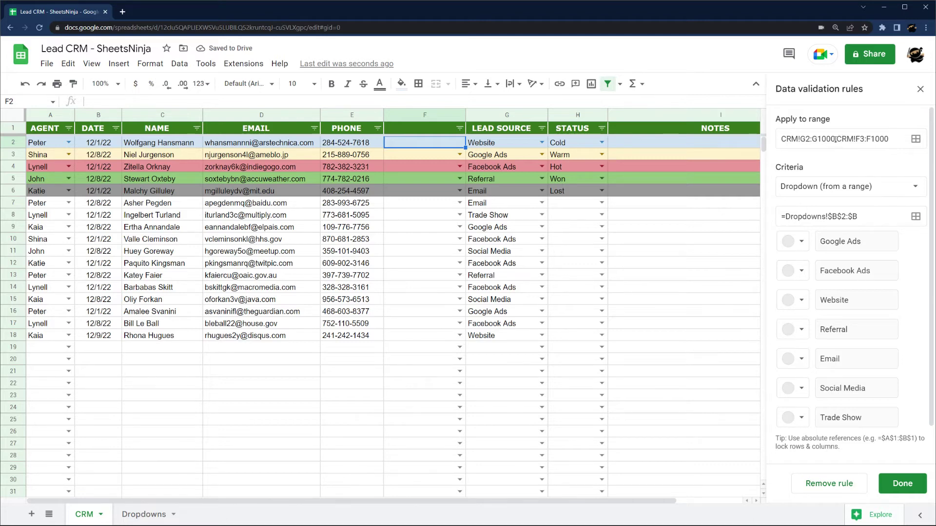
{"action": "left_click_drag", "start_coordinate": [835, 139], "coordinate": [890, 139]}
{"action": "key", "text": "BackSpace"}
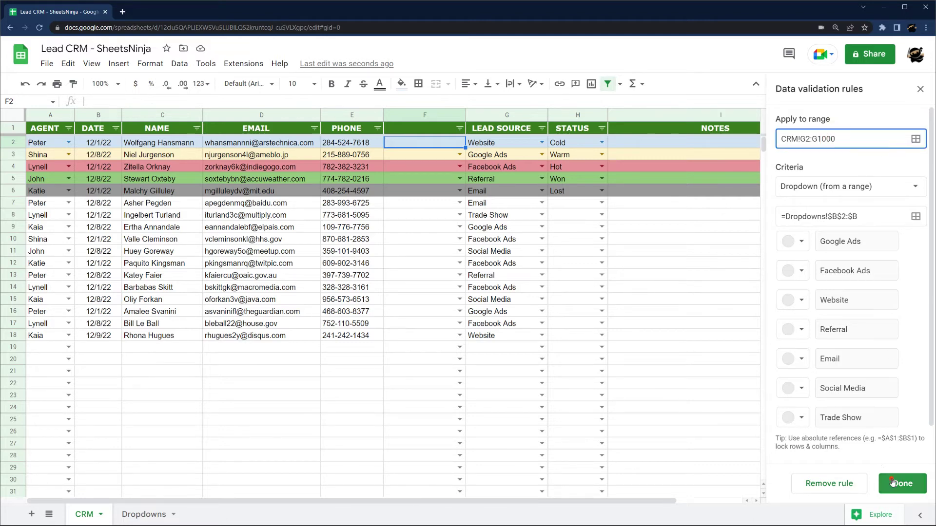
{"action": "left_click", "coordinate": [893, 482]}
{"action": "left_click", "coordinate": [921, 88]}
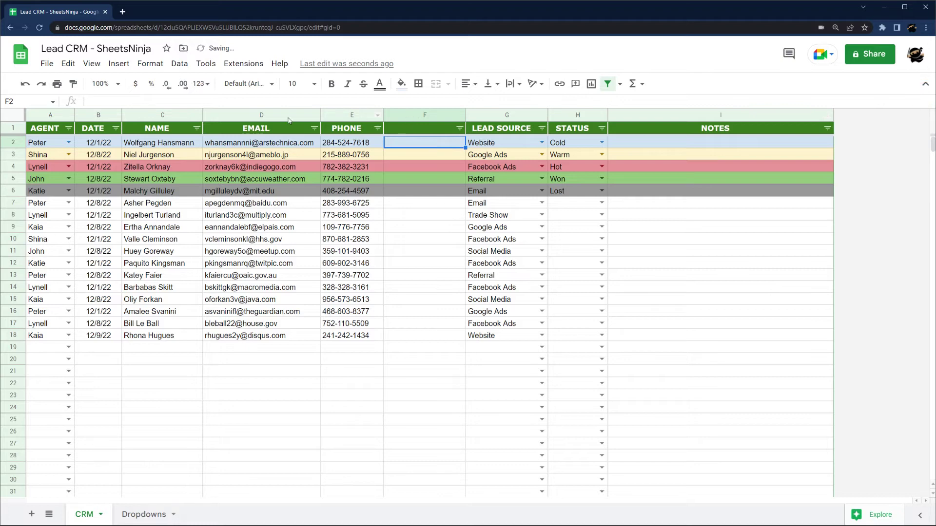
Step: Insert a blank row above the headers and fill A1:E1 and G1:I1 white
{"action": "right_click", "coordinate": [13, 127]}
{"action": "left_click", "coordinate": [48, 214]}
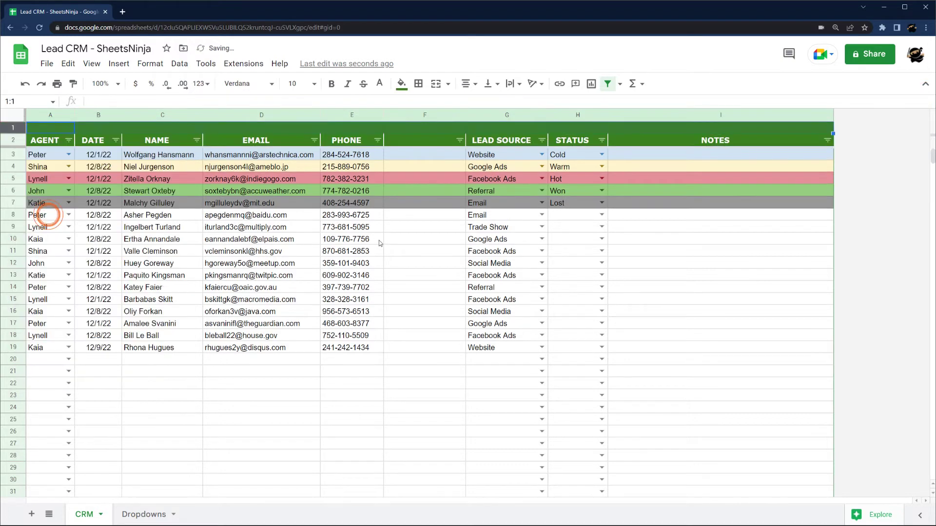
{"action": "left_click", "coordinate": [379, 242]}
{"action": "left_click_drag", "start_coordinate": [50, 128], "coordinate": [350, 128]}
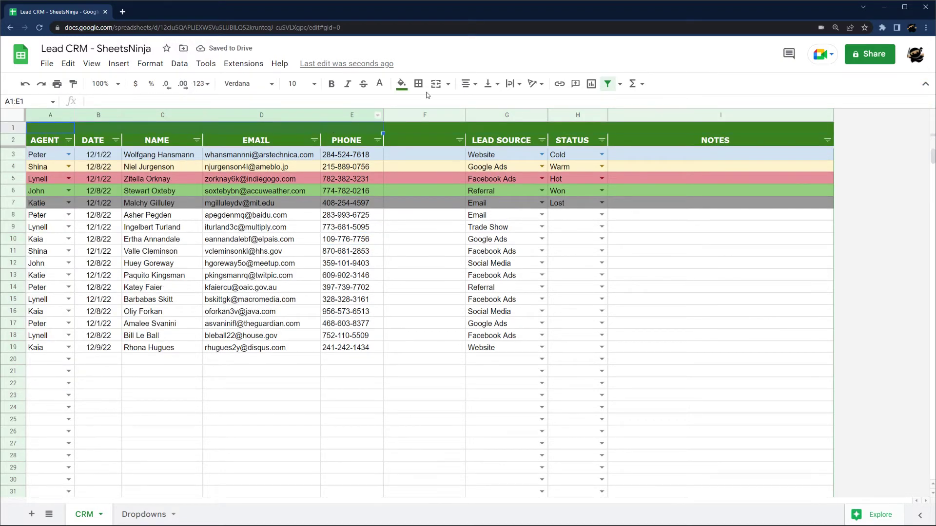
{"action": "left_click", "coordinate": [401, 83]}
{"action": "left_click", "coordinate": [513, 118]}
{"action": "left_click_drag", "start_coordinate": [500, 128], "coordinate": [721, 128]}
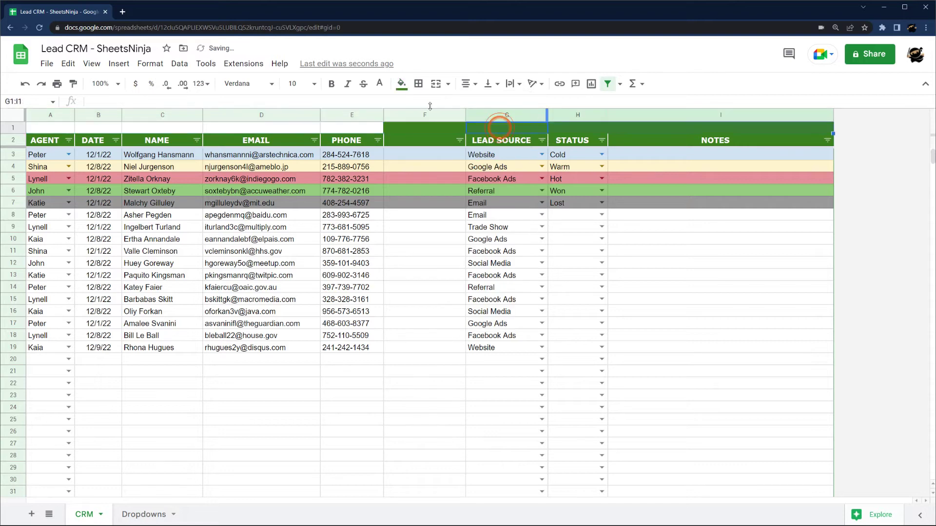
{"action": "left_click", "coordinate": [401, 84]}
{"action": "left_click", "coordinate": [513, 117]}
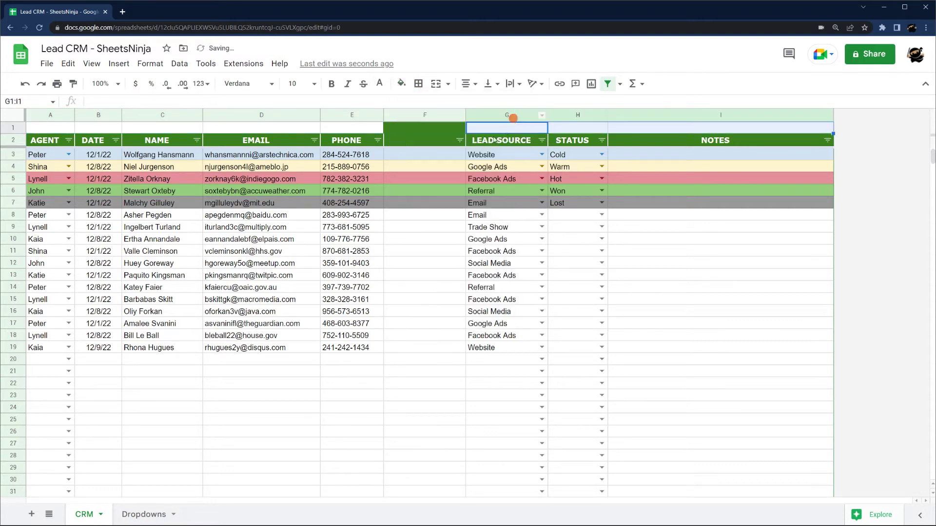
Step: Insert six more blank columns after F so columns F through L are empty
{"action": "right_click", "coordinate": [425, 117]}
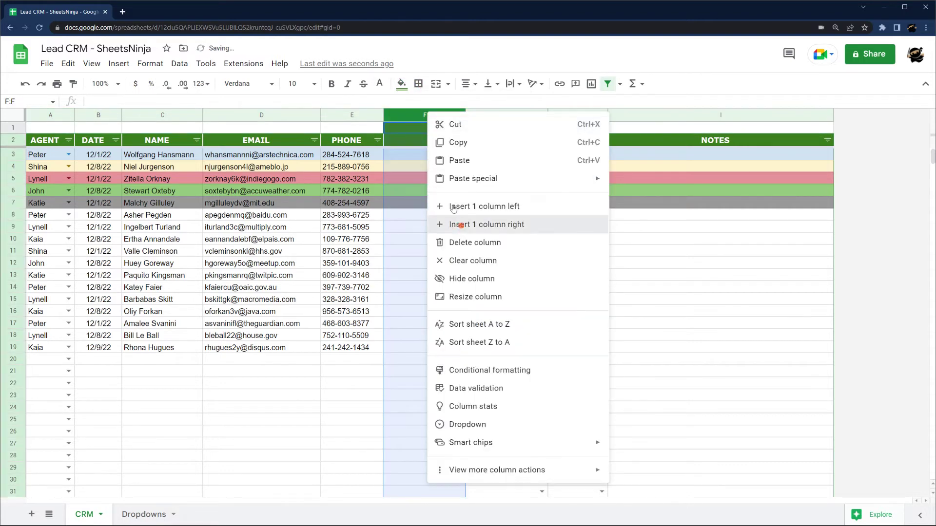
{"action": "left_click", "coordinate": [461, 224]}
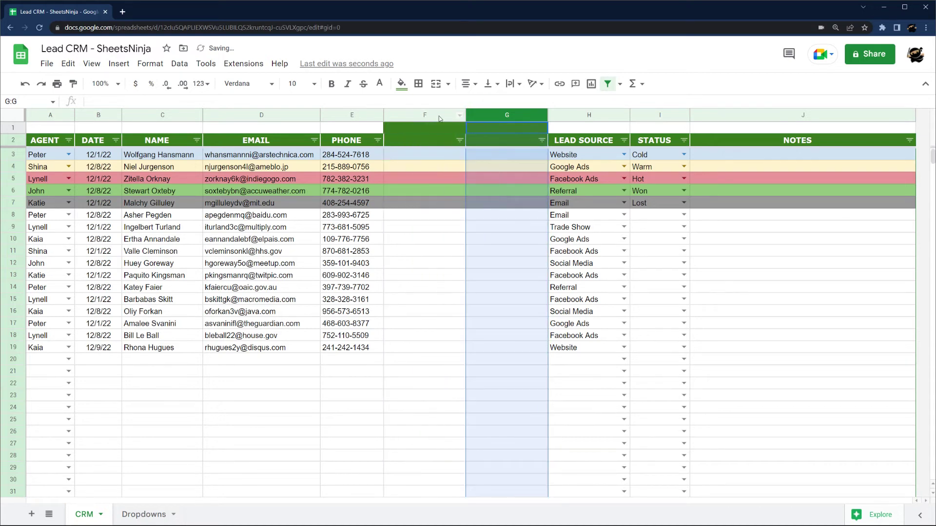
{"action": "left_click", "coordinate": [427, 116], "text": "shift"}
{"action": "right_click", "coordinate": [475, 119]}
{"action": "left_click", "coordinate": [516, 228]}
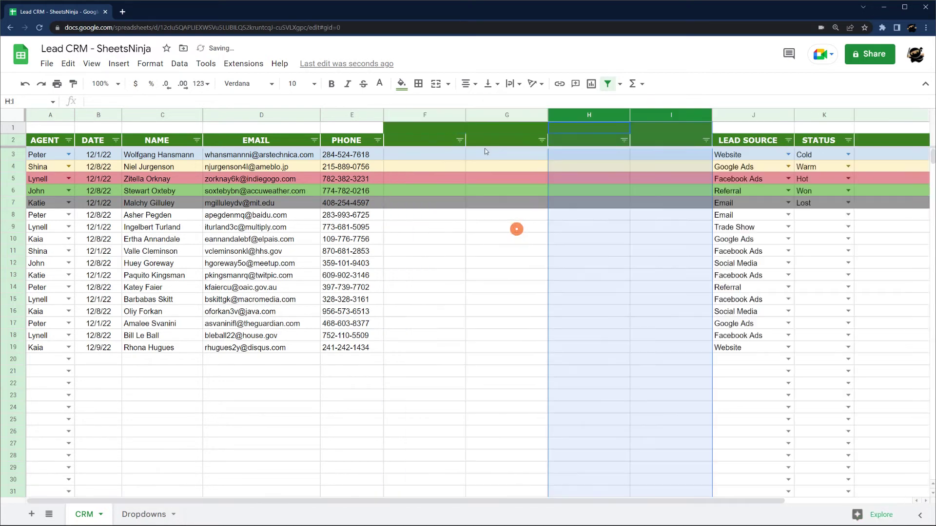
{"action": "left_click", "coordinate": [674, 139]}
{"action": "left_click", "coordinate": [664, 115]}
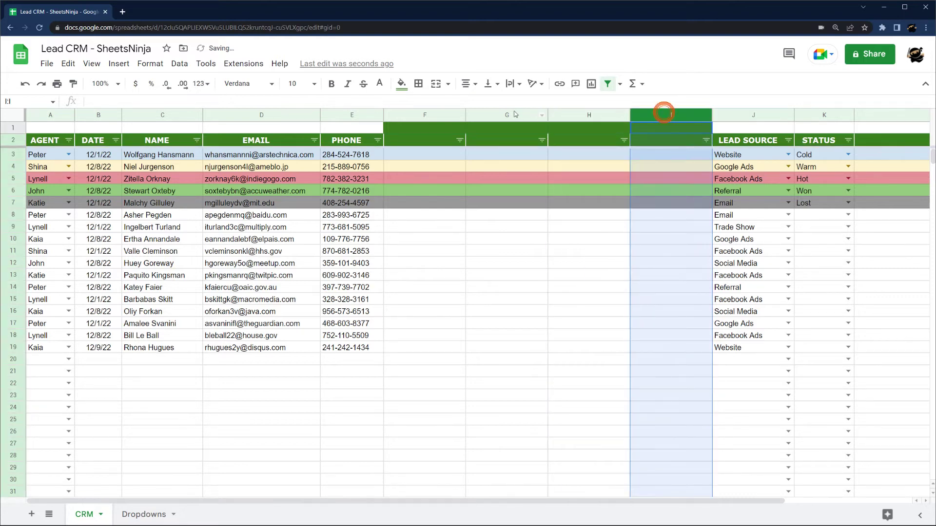
{"action": "left_click", "coordinate": [507, 115], "text": "shift"}
{"action": "right_click", "coordinate": [509, 116]}
{"action": "left_click", "coordinate": [540, 225]}
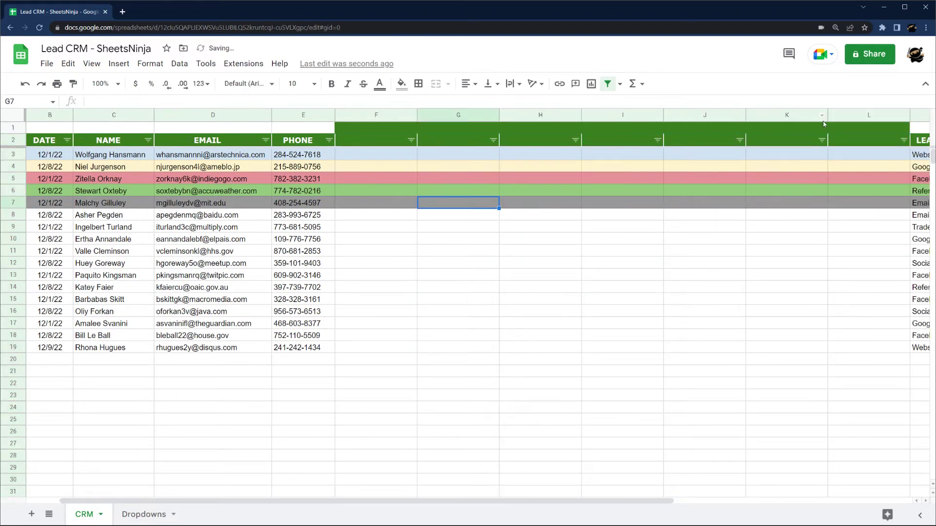
Step: Resize columns F through L to 60 pixels each
{"action": "left_click_drag", "start_coordinate": [845, 116], "coordinate": [385, 126]}
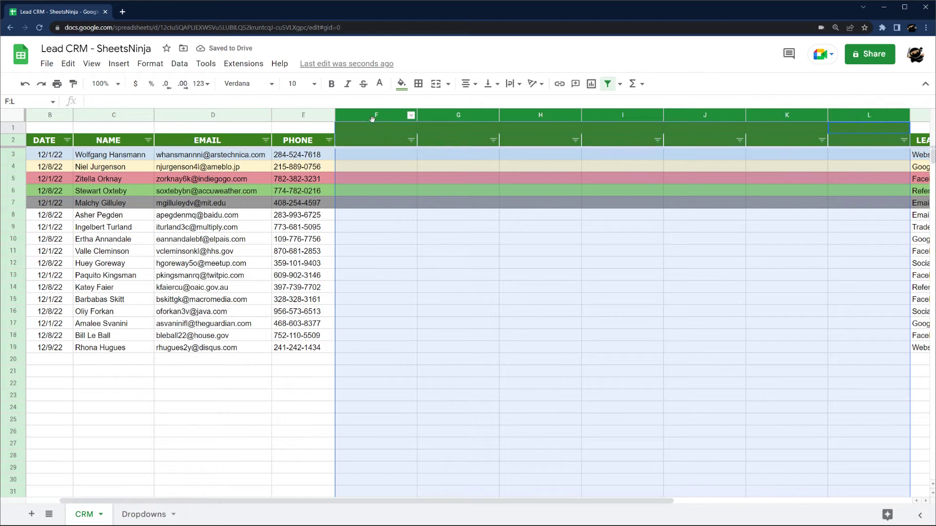
{"action": "right_click", "coordinate": [372, 119]}
{"action": "left_click", "coordinate": [390, 299]}
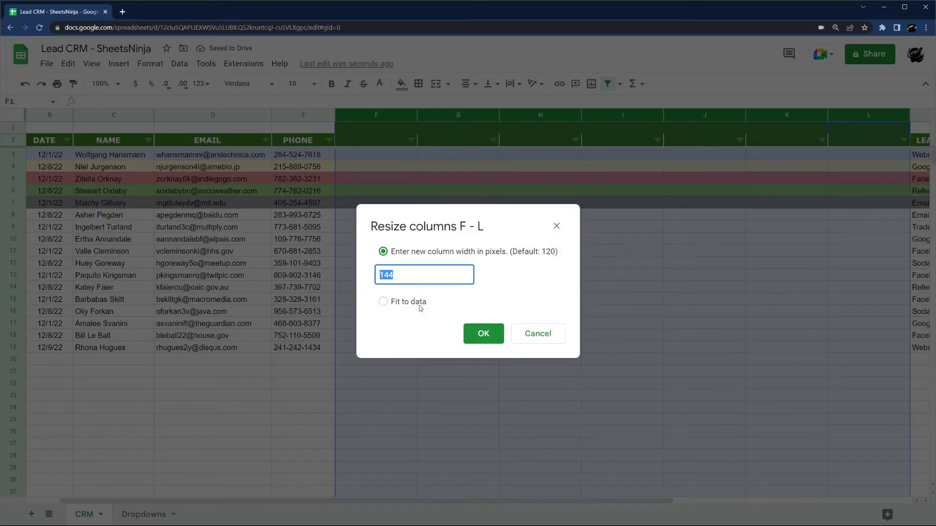
{"action": "type", "text": "60"}
{"action": "key", "text": "Return"}
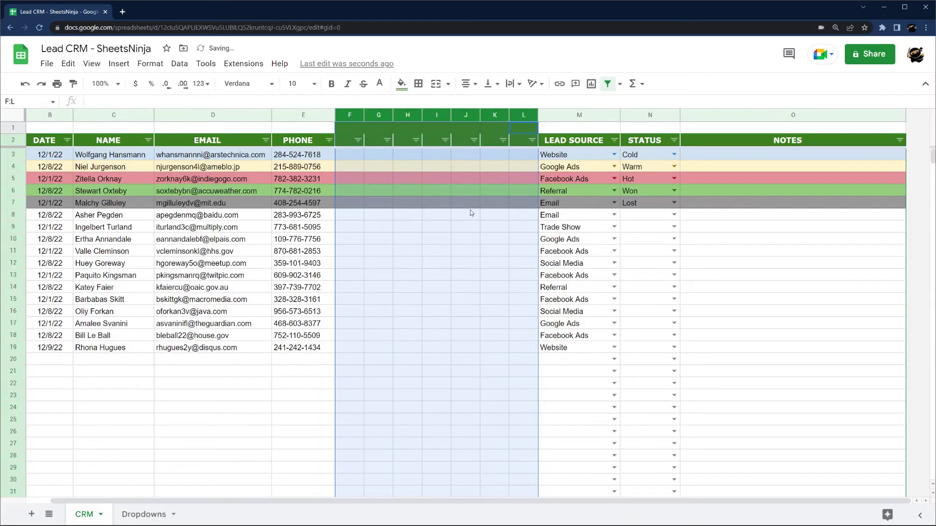
{"action": "left_click", "coordinate": [467, 206]}
{"action": "left_click_drag", "start_coordinate": [350, 127], "coordinate": [524, 128]}
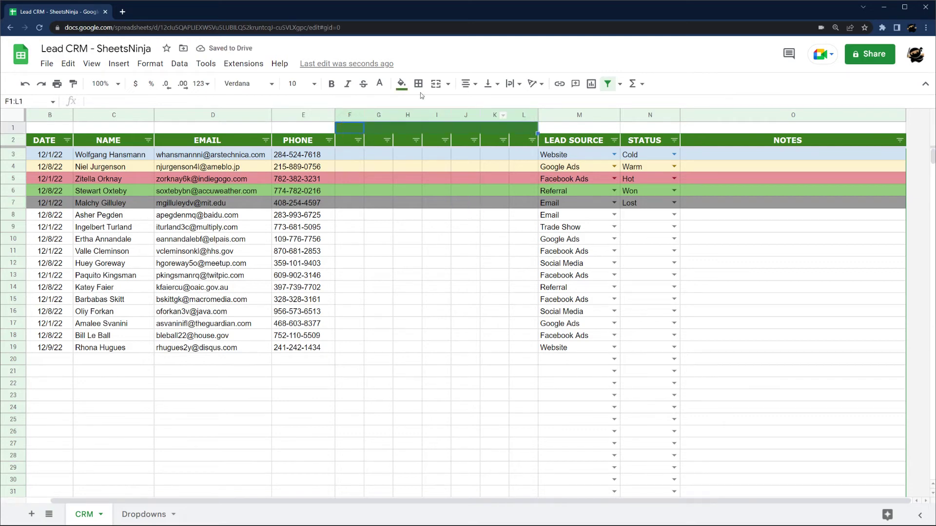
Step: Merge F1:L1 and title the merged header TOUCHES
{"action": "left_click", "coordinate": [436, 85]}
{"action": "type", "text": "Touche"}
{"action": "key", "text": "BackSpace"}
{"action": "key", "text": "BackSpace"}
{"action": "key", "text": "BackSpace"}
{"action": "key", "text": "BackSpace"}
{"action": "key", "text": "BackSpace"}
{"action": "type", "text": "TOUCHES"}
{"action": "key", "text": "Return"}
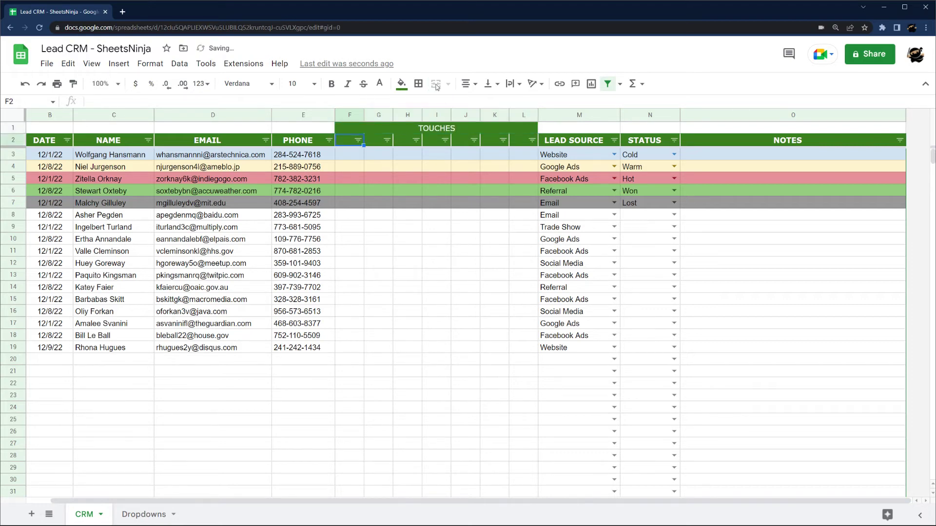
Step: Number the touch columns F2 through L2 from 1 to 7
{"action": "type", "text": "1"}
{"action": "key", "text": "Tab"}
{"action": "type", "text": "2"}
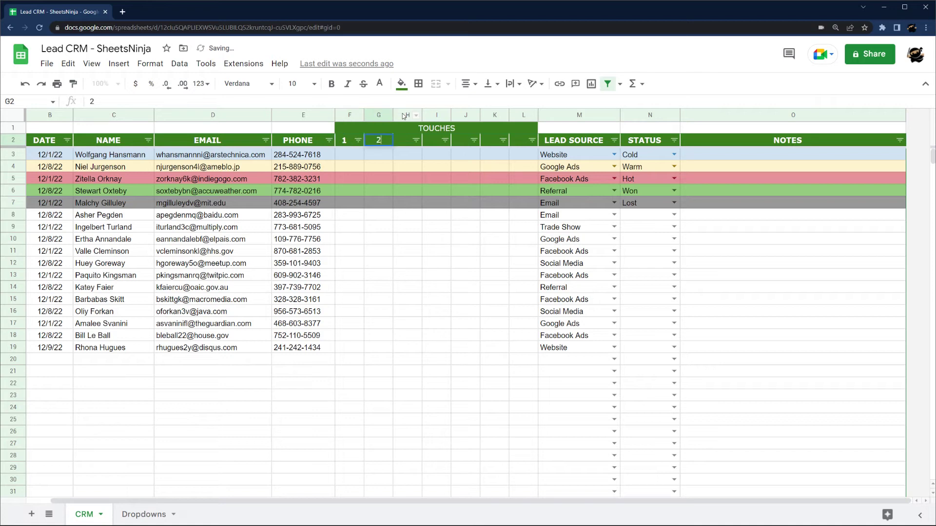
{"action": "key", "text": "Tab"}
{"action": "type", "text": "3"}
{"action": "key", "text": "Tab"}
{"action": "type", "text": "4"}
{"action": "key", "text": "Tab"}
{"action": "type", "text": "5"}
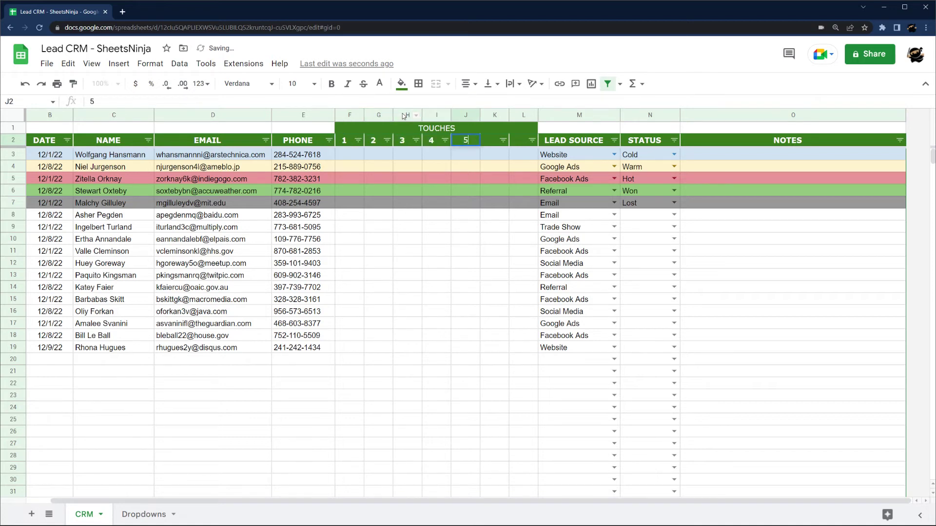
{"action": "key", "text": "Tab"}
{"action": "type", "text": "6"}
{"action": "key", "text": "Tab"}
{"action": "type", "text": "7"}
{"action": "key", "text": "Return"}
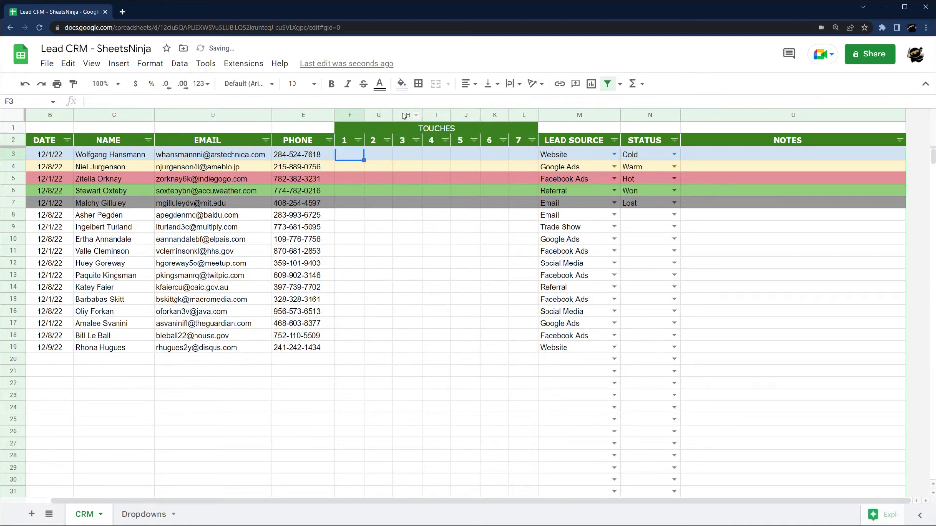
Step: Fill F3:L19 with checkboxes and shrink them to font size 8
{"action": "left_click", "coordinate": [528, 349], "text": "shift"}
{"action": "left_click", "coordinate": [119, 64]}
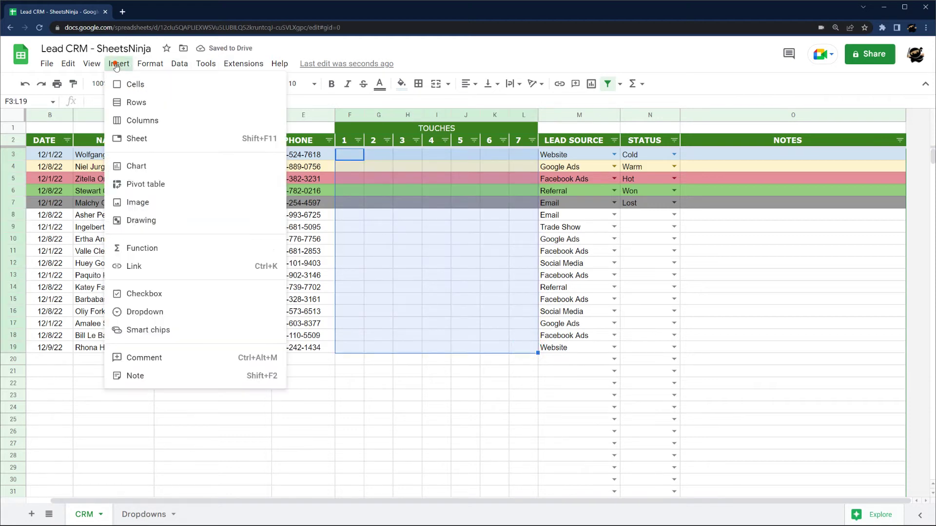
{"action": "left_click", "coordinate": [146, 295]}
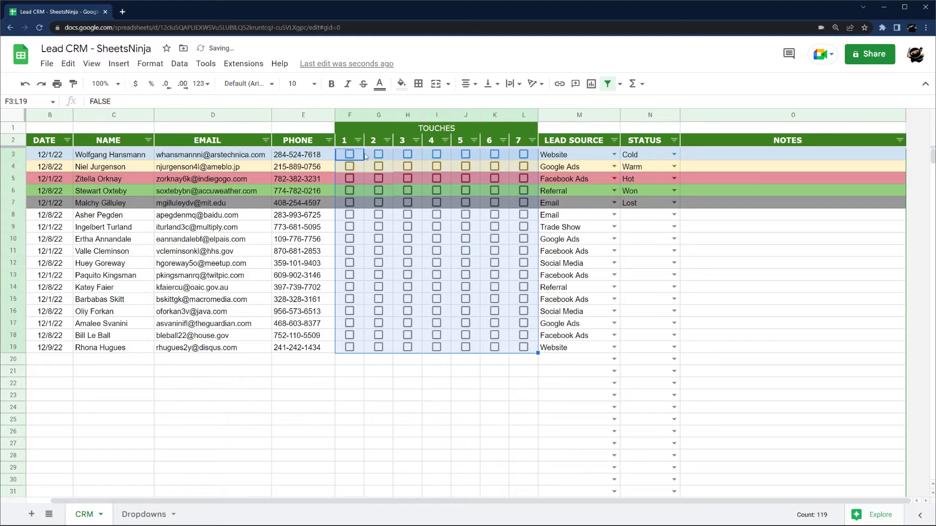
{"action": "left_click", "coordinate": [299, 83]}
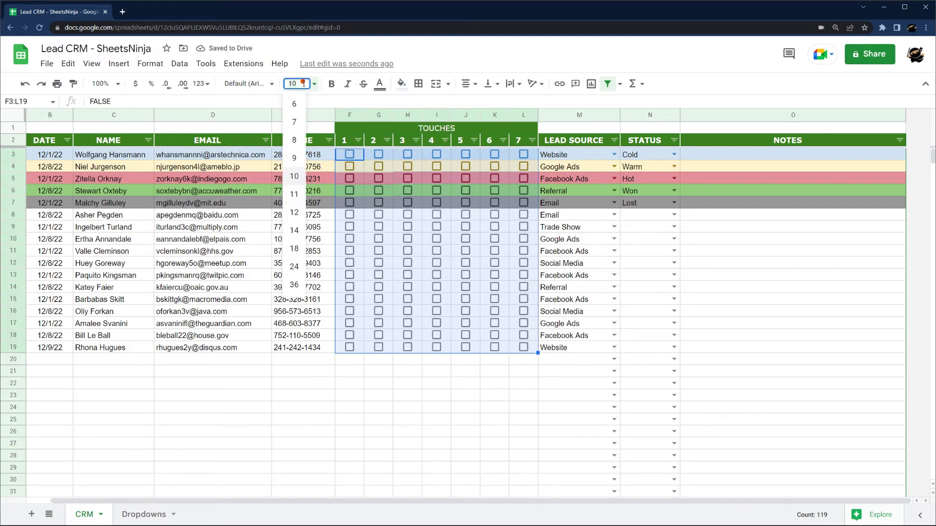
{"action": "left_click", "coordinate": [293, 139]}
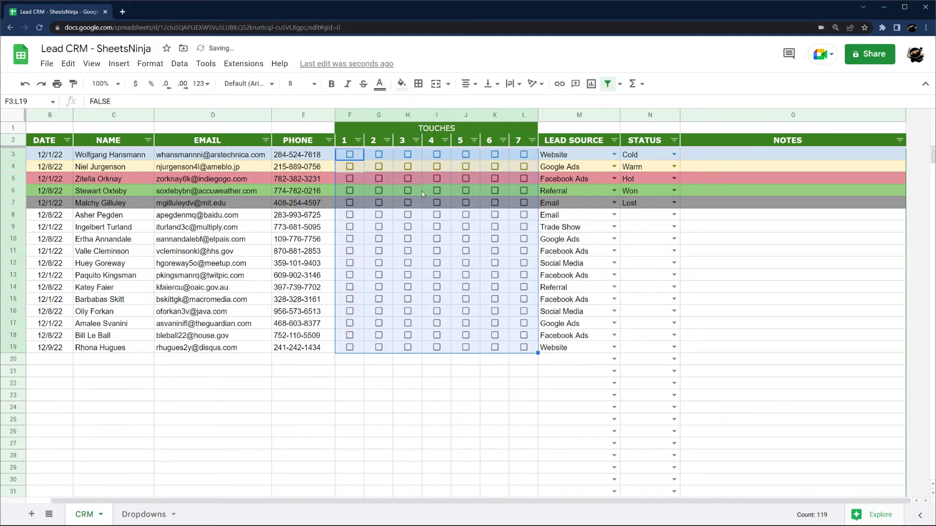
{"action": "left_click", "coordinate": [433, 389]}
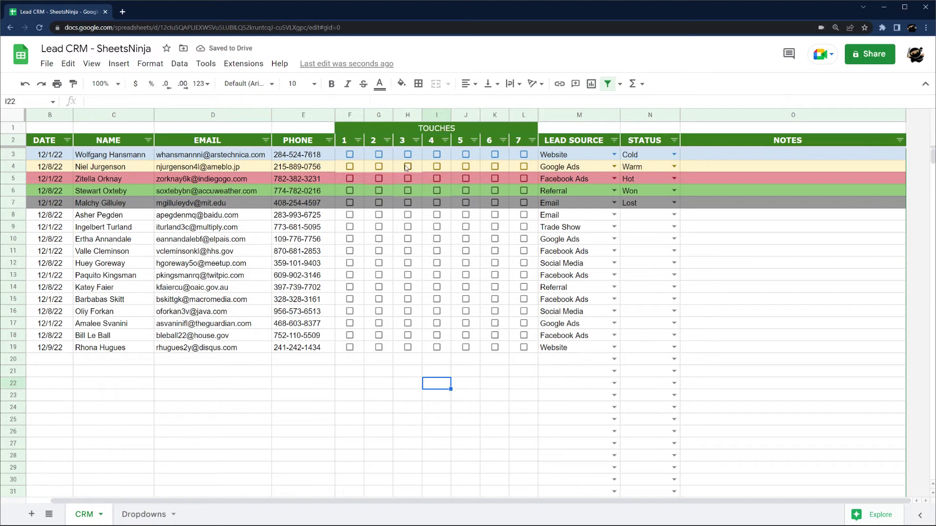
Step: Tick touches 1, 2 and 3 (F3, G3, H3) for the row-3 lead
{"action": "left_click", "coordinate": [350, 154]}
{"action": "left_click", "coordinate": [379, 155]}
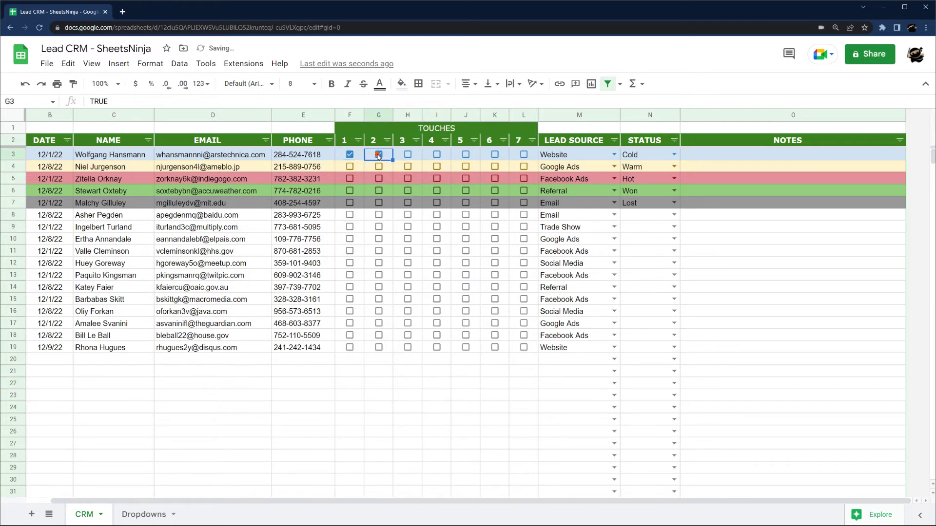
{"action": "left_click", "coordinate": [407, 155]}
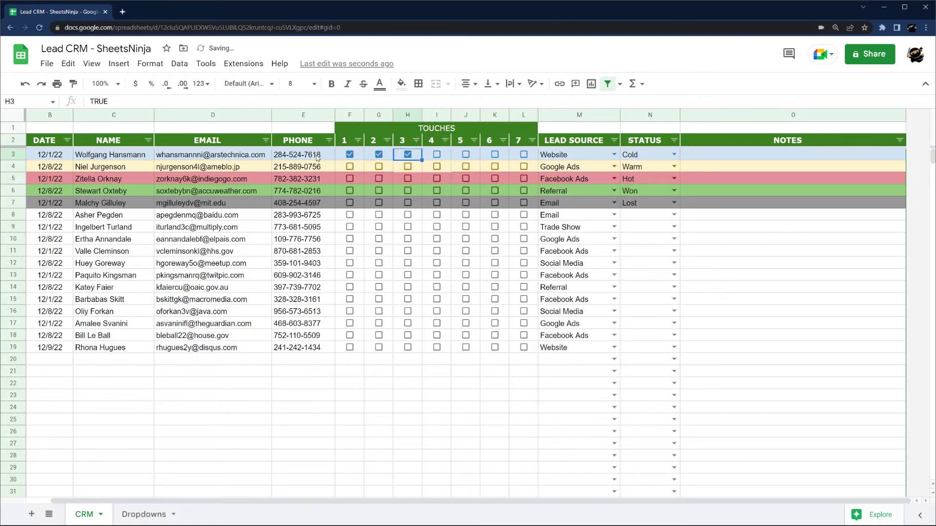
{"action": "left_click", "coordinate": [121, 157]}
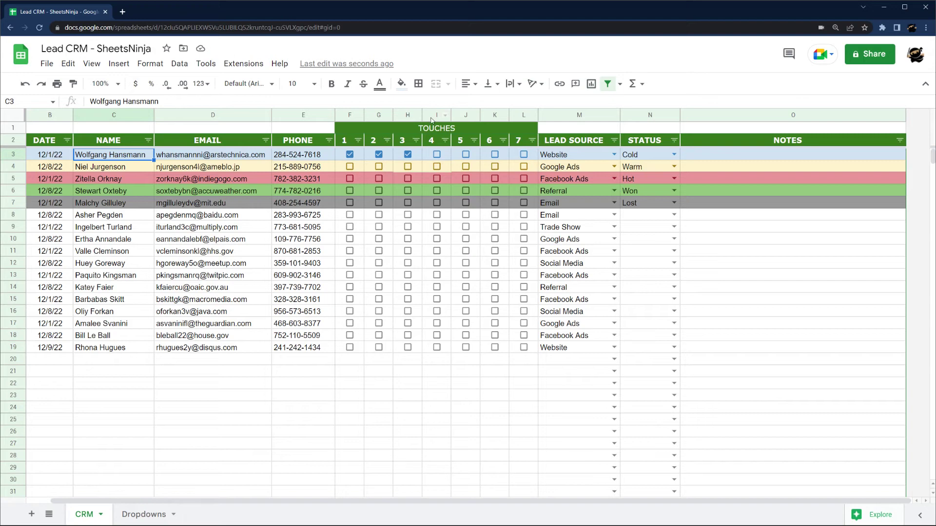
Step: Tick touches 4, 5, 7 and 6 in I3, J3, L3 and K3 for the row-3 lead
{"action": "left_click_drag", "start_coordinate": [399, 115], "coordinate": [368, 120]}
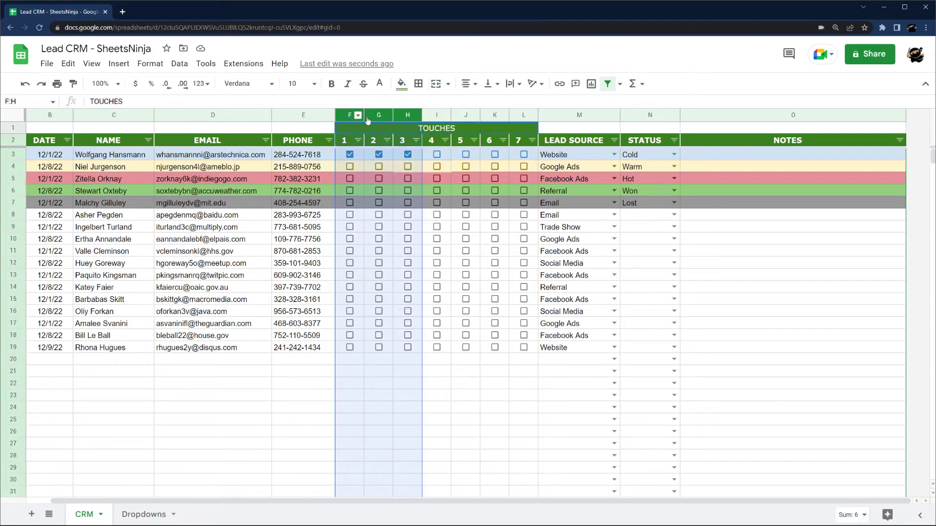
{"action": "left_click", "coordinate": [437, 154]}
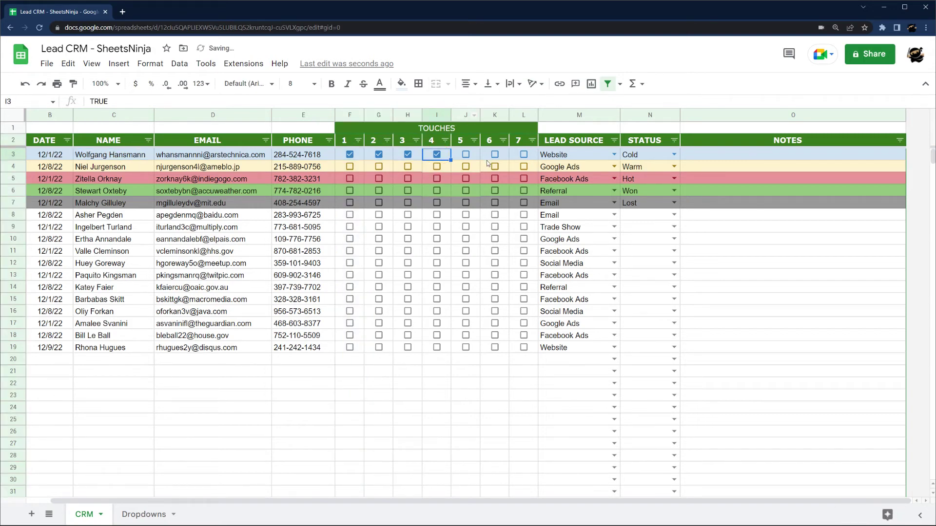
{"action": "left_click", "coordinate": [466, 155]}
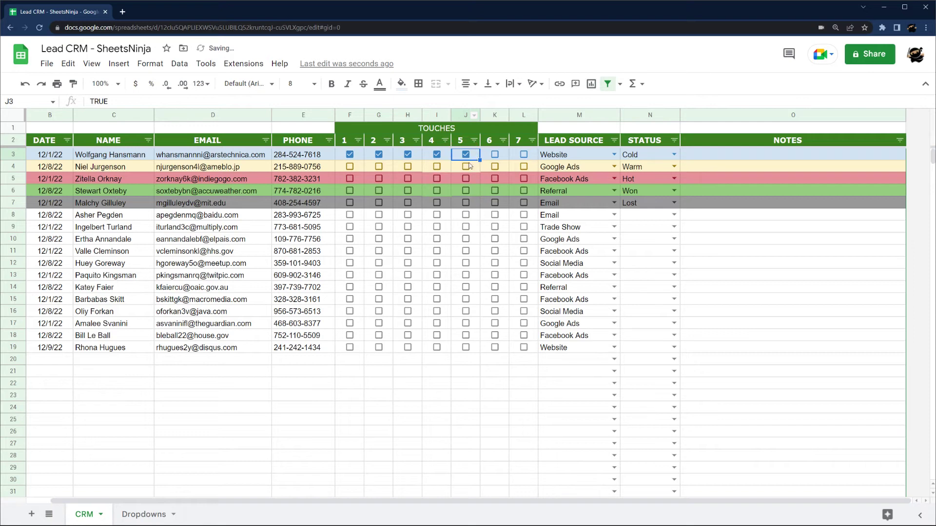
{"action": "left_click", "coordinate": [524, 154]}
{"action": "left_click", "coordinate": [495, 155]}
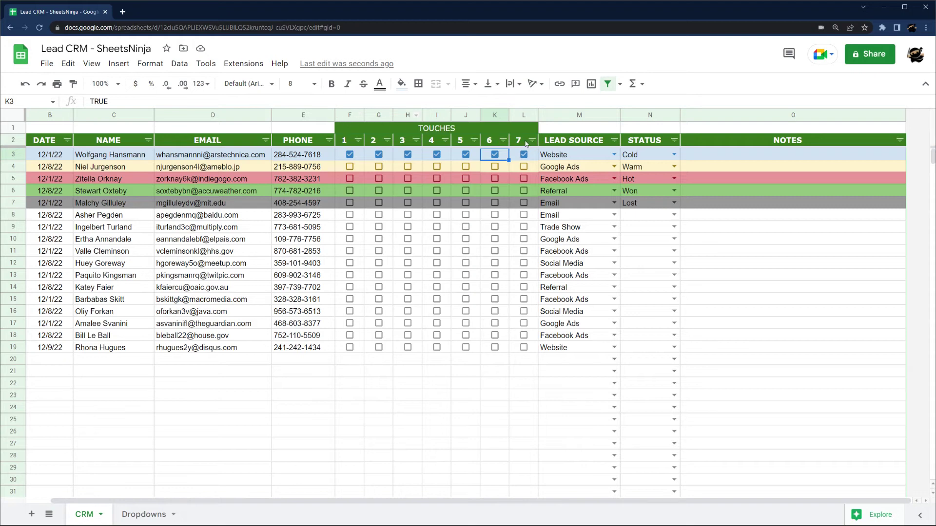
Step: Check the row-3 lead's N3 status dropdown and close it without changing the status
{"action": "left_click_drag", "start_coordinate": [520, 117], "coordinate": [350, 115]}
{"action": "left_click", "coordinate": [673, 155]}
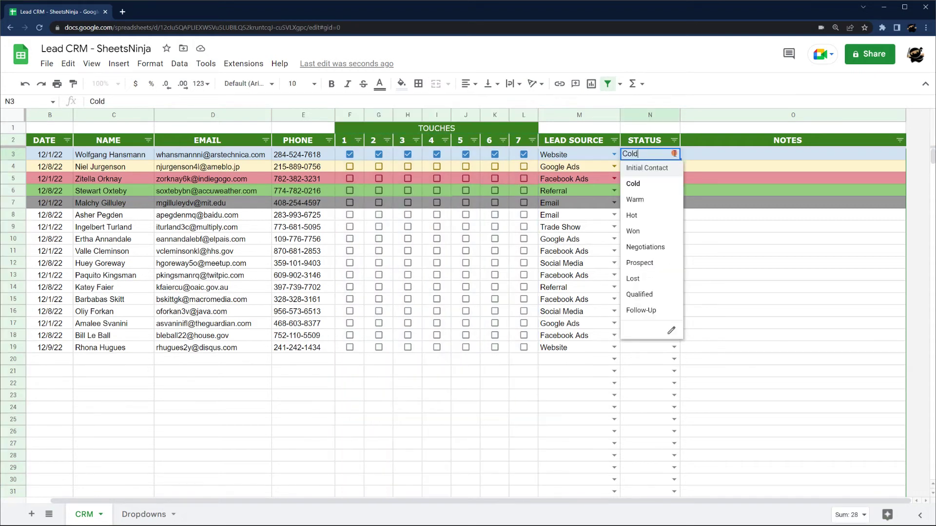
{"action": "left_click", "coordinate": [757, 250]}
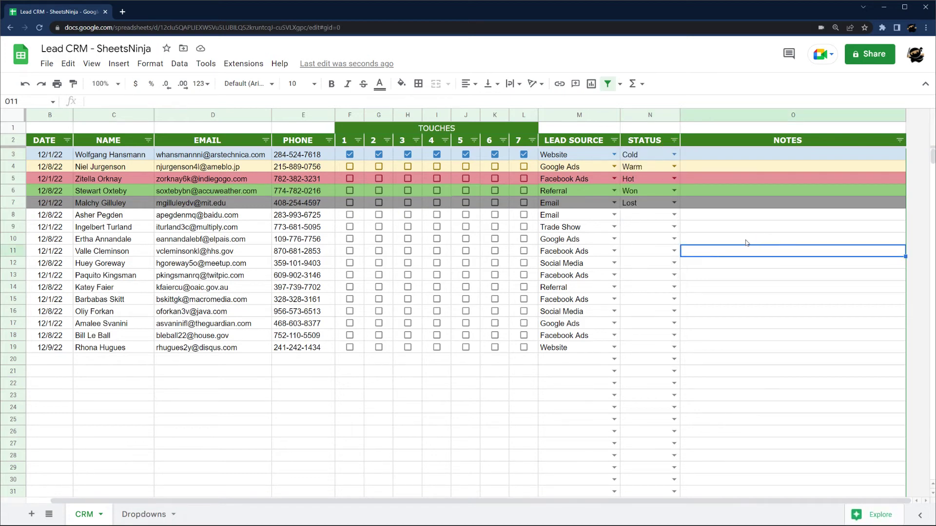
Step: Insert a blank column M before Lead Source and select its cells from row 3 down
{"action": "right_click", "coordinate": [579, 122]}
{"action": "left_click", "coordinate": [605, 207]}
{"action": "left_click", "coordinate": [580, 143]}
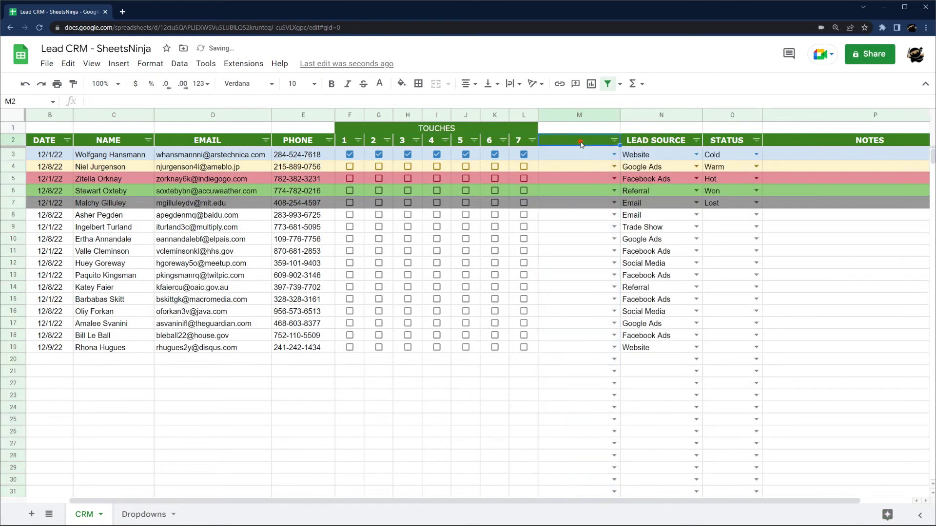
{"action": "left_click", "coordinate": [577, 115]}
{"action": "left_click", "coordinate": [579, 154]}
{"action": "key", "text": "ctrl+shift+Down"}
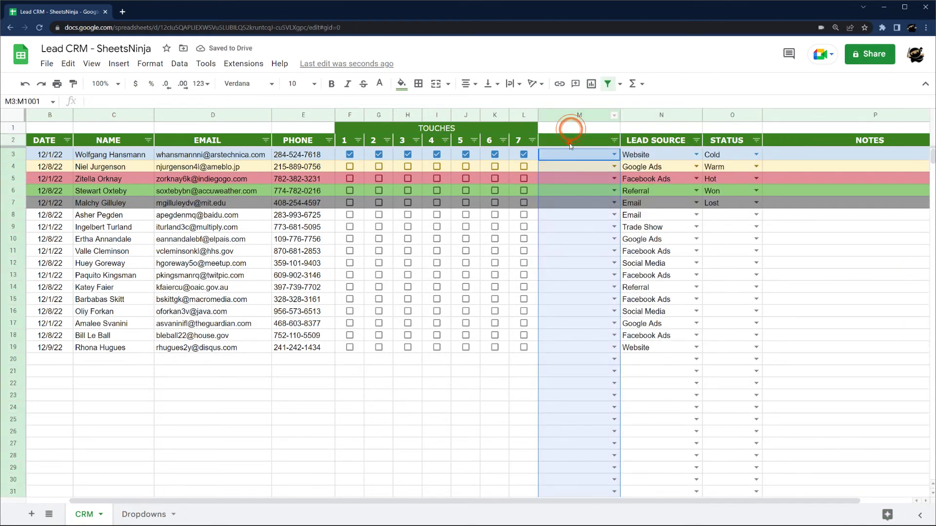
{"action": "right_click", "coordinate": [573, 151]}
Step: Replace column M's dropdown rule with a 'Date is valid' validation rule
{"action": "mouse_move", "coordinate": [639, 508]}
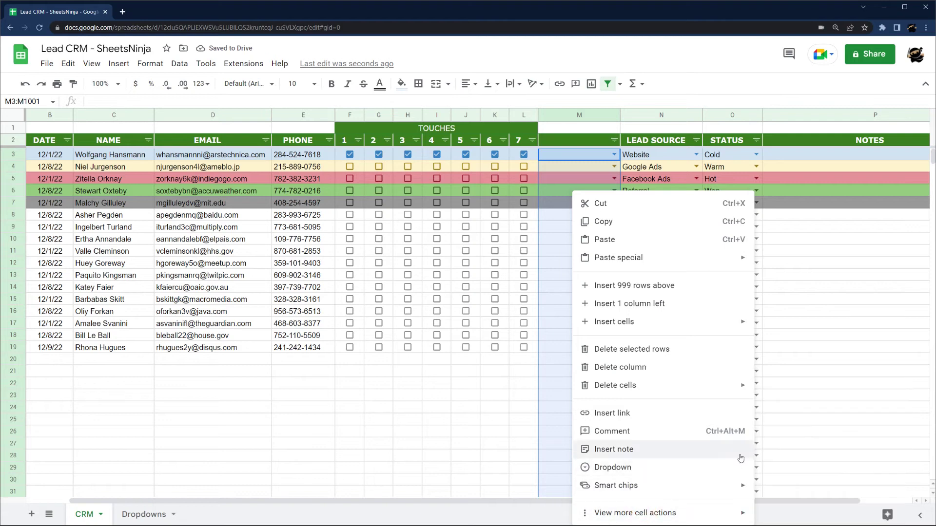
{"action": "left_click", "coordinate": [659, 475]}
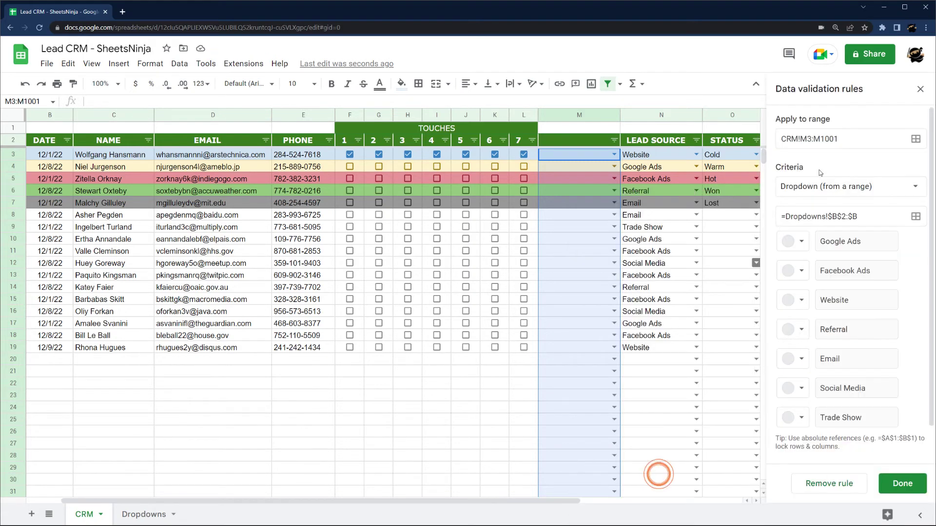
{"action": "left_click", "coordinate": [829, 484]}
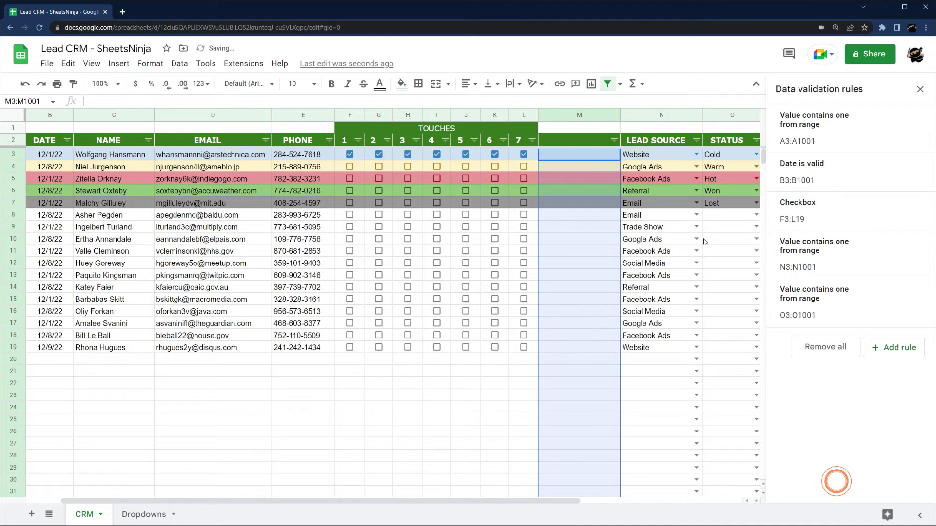
{"action": "left_click", "coordinate": [883, 348]}
{"action": "left_click", "coordinate": [806, 187]}
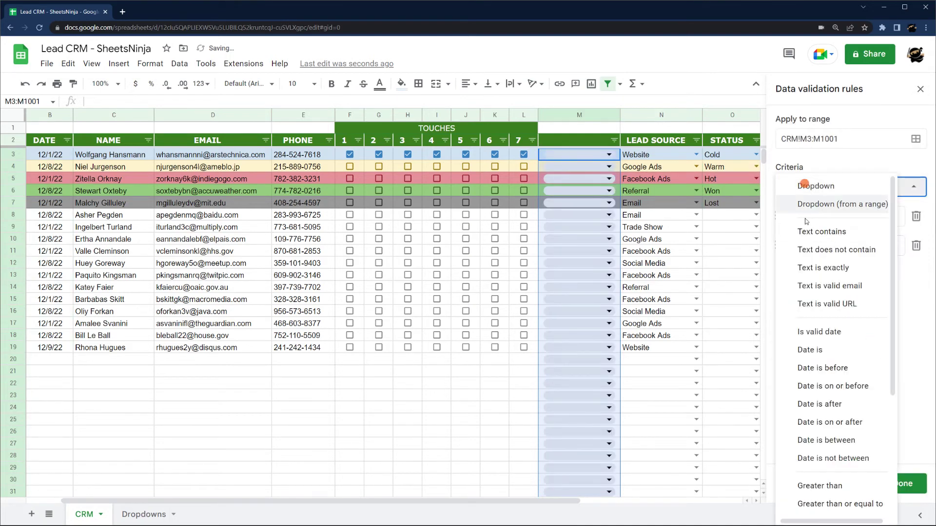
{"action": "left_click", "coordinate": [820, 332]}
{"action": "left_click", "coordinate": [906, 483]}
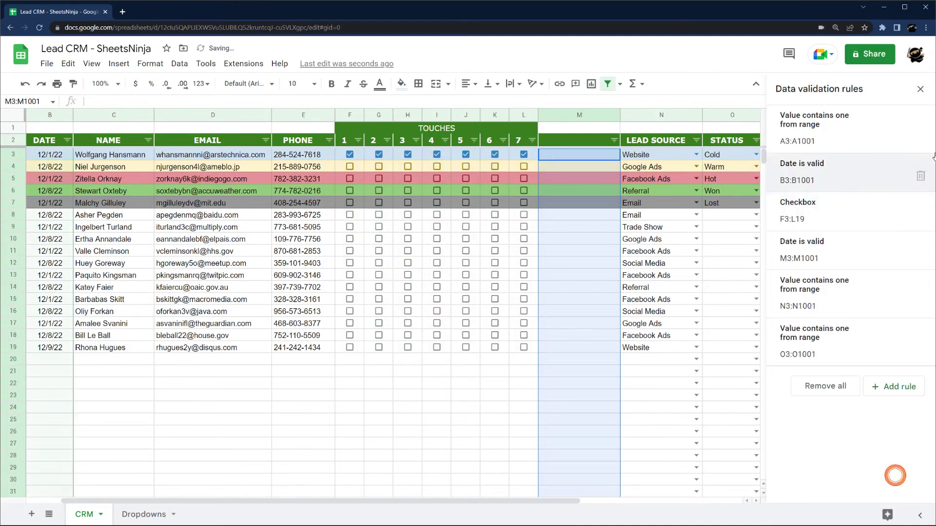
{"action": "left_click", "coordinate": [920, 89]}
Step: Title M2 LAST CONTACTED and set the row-3 lead's date to December 20, 2022
{"action": "left_click", "coordinate": [580, 140]}
{"action": "type", "text": "La"}
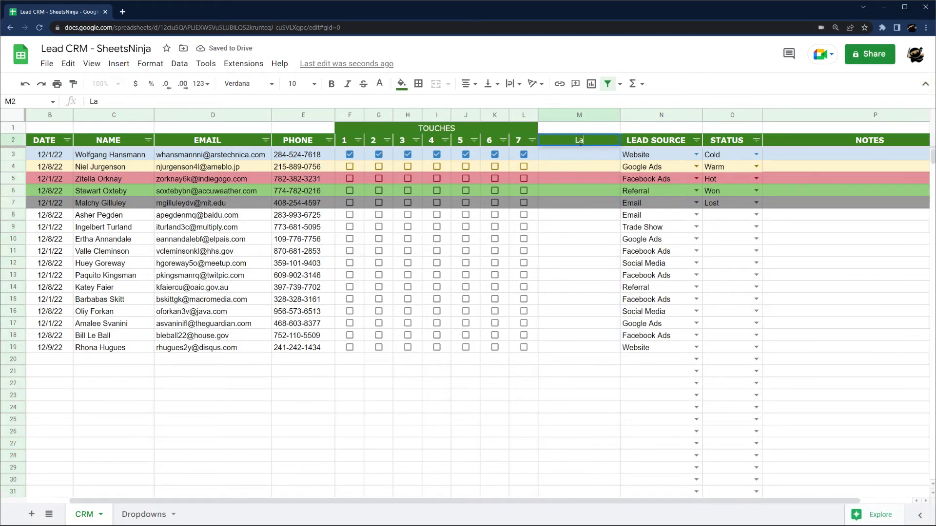
{"action": "type", "text": "ST CONTACTED"}
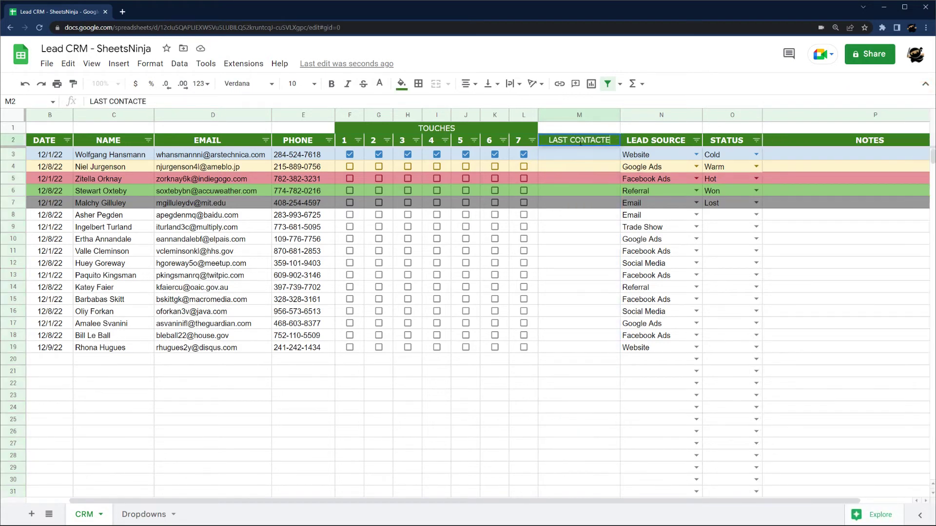
{"action": "key", "text": "Return"}
{"action": "double_click", "coordinate": [569, 156]}
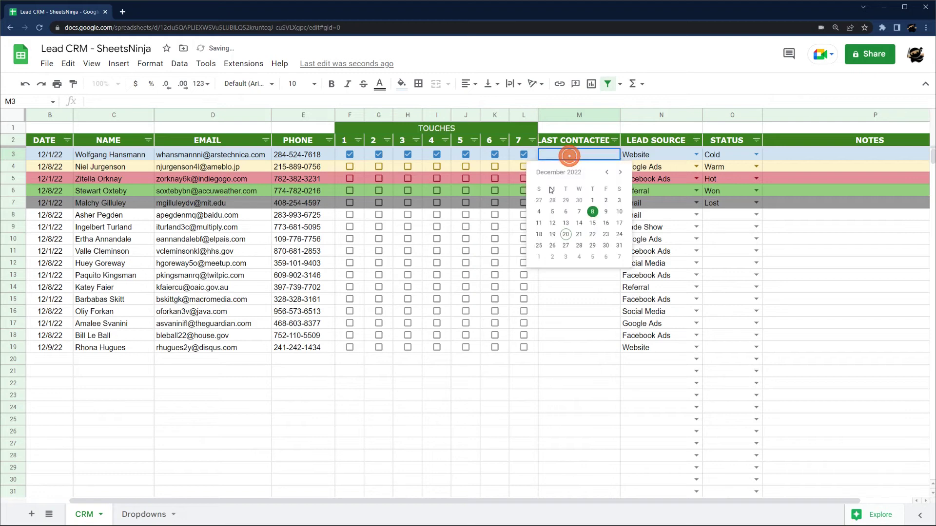
{"action": "left_click", "coordinate": [567, 233]}
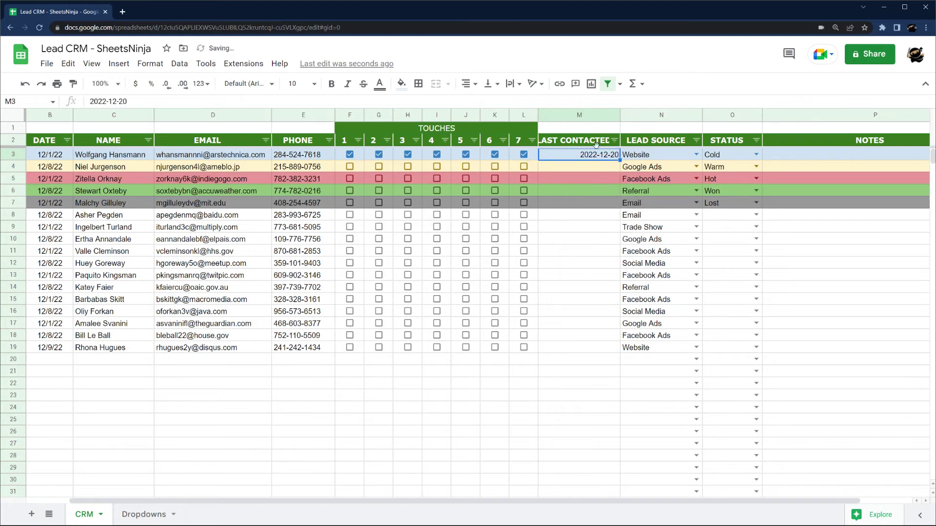
Step: Show column M dates in the short 12/20/22 format and widen the column slightly
{"action": "left_click", "coordinate": [578, 115]}
{"action": "left_click", "coordinate": [200, 84]}
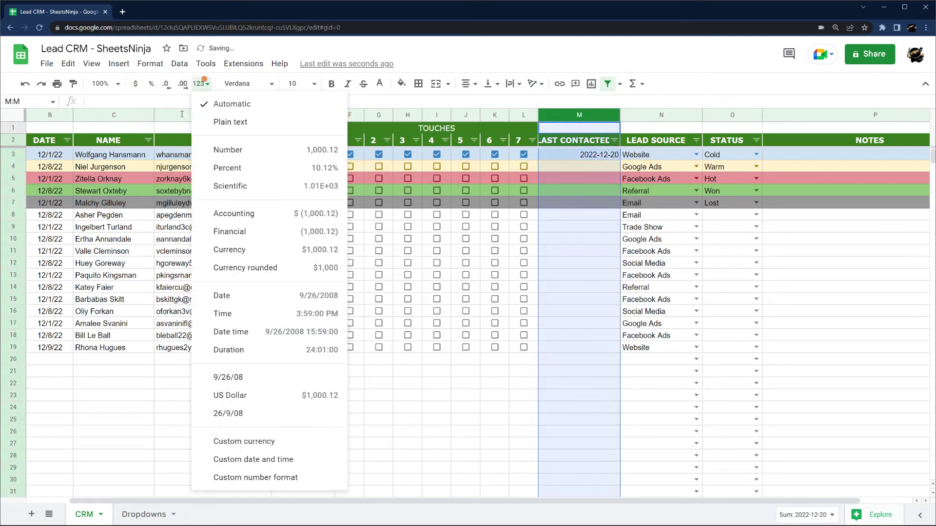
{"action": "left_click", "coordinate": [229, 380]}
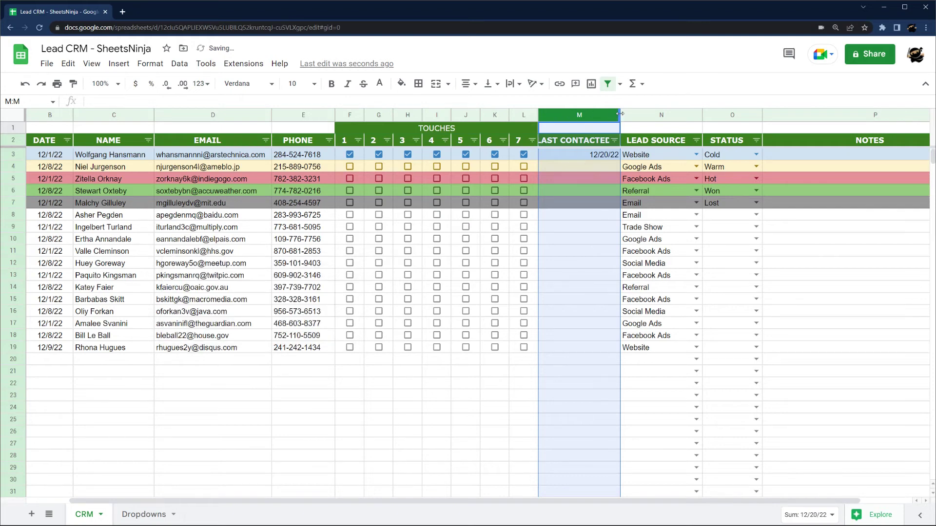
{"action": "left_click_drag", "start_coordinate": [618, 113], "coordinate": [628, 114]}
{"action": "left_click", "coordinate": [598, 204]}
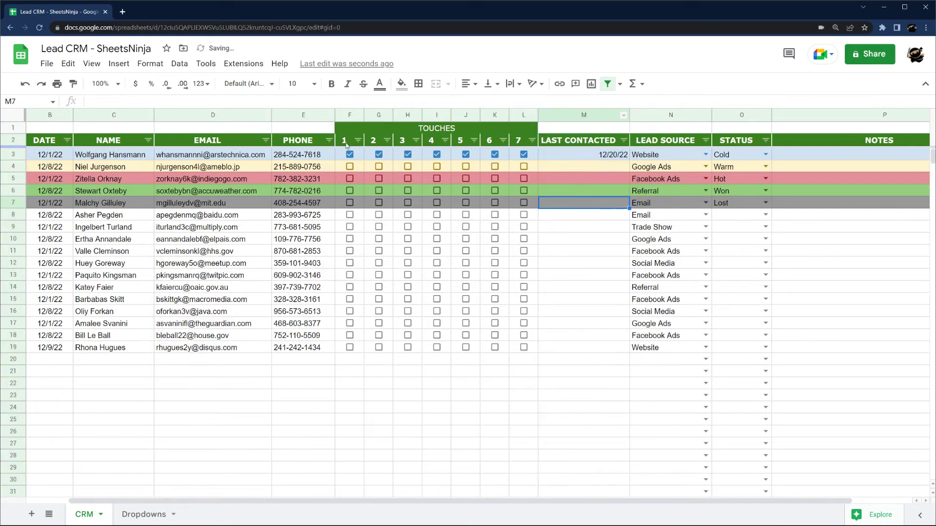
Step: Centre-align the dates in the LAST CONTACTED column
{"action": "left_click", "coordinate": [599, 115]}
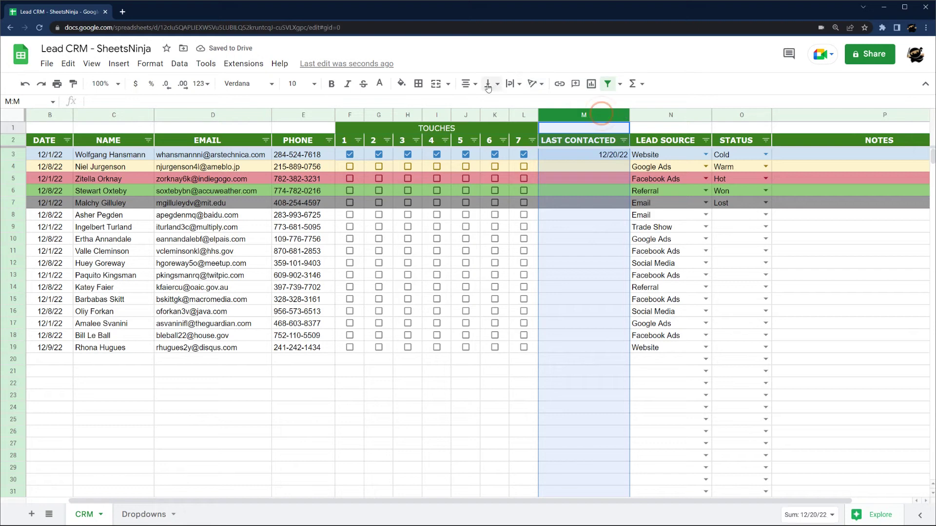
{"action": "left_click", "coordinate": [467, 83]}
{"action": "left_click", "coordinate": [480, 104]}
{"action": "left_click", "coordinate": [593, 193]}
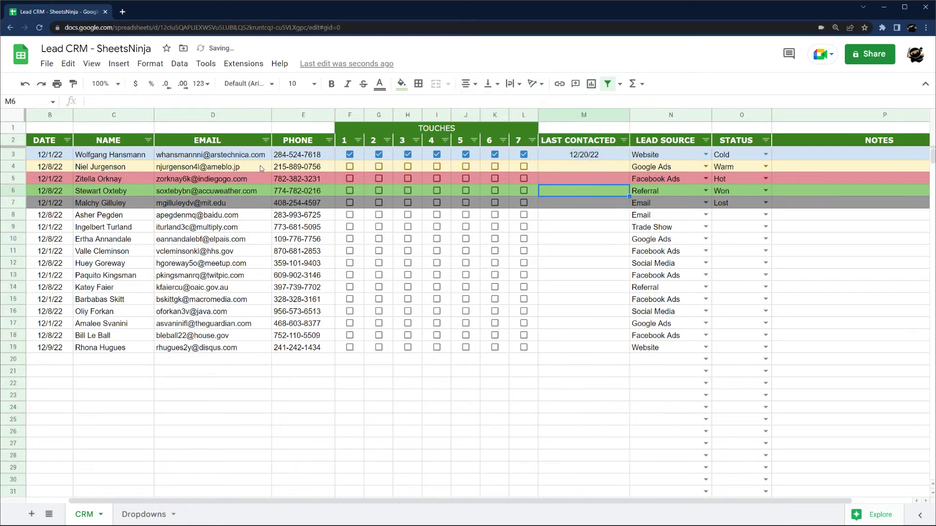
{"action": "left_click", "coordinate": [571, 141]}
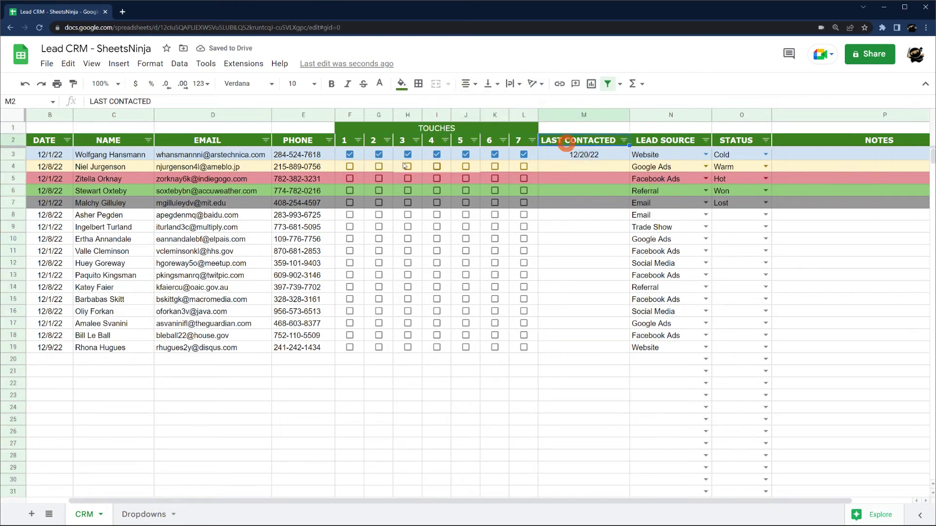
{"action": "left_click", "coordinate": [603, 155]}
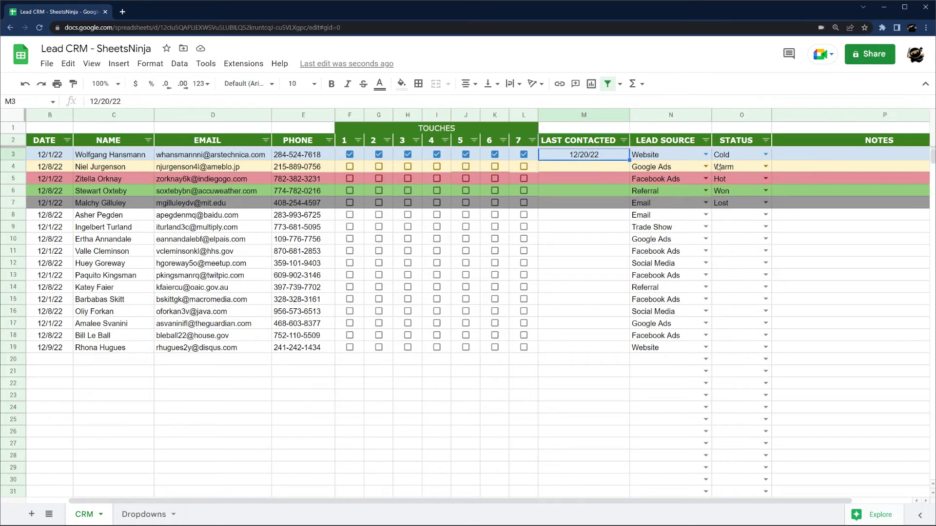
{"action": "left_click", "coordinate": [577, 118]}
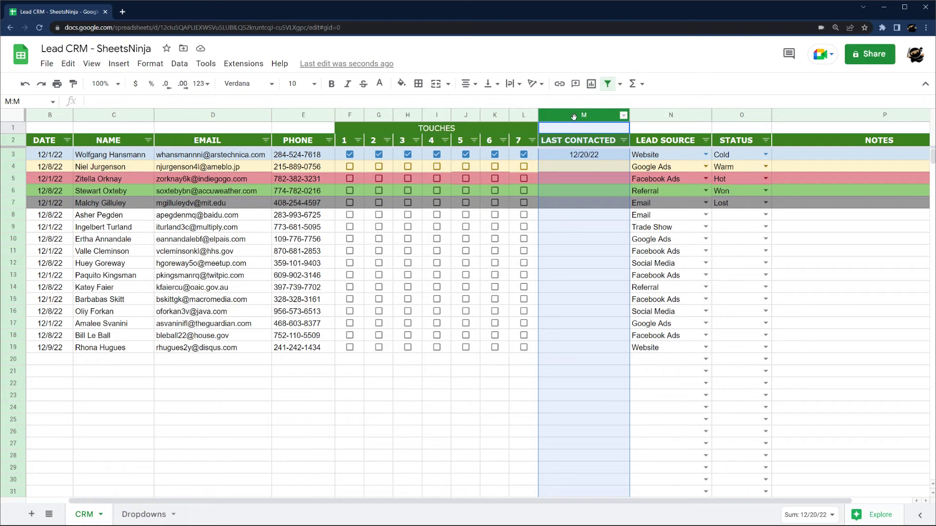
Step: Insert a narrow VALUE column before LAST CONTACTED and enter 5000 for the first lead
{"action": "left_click", "coordinate": [579, 140]}
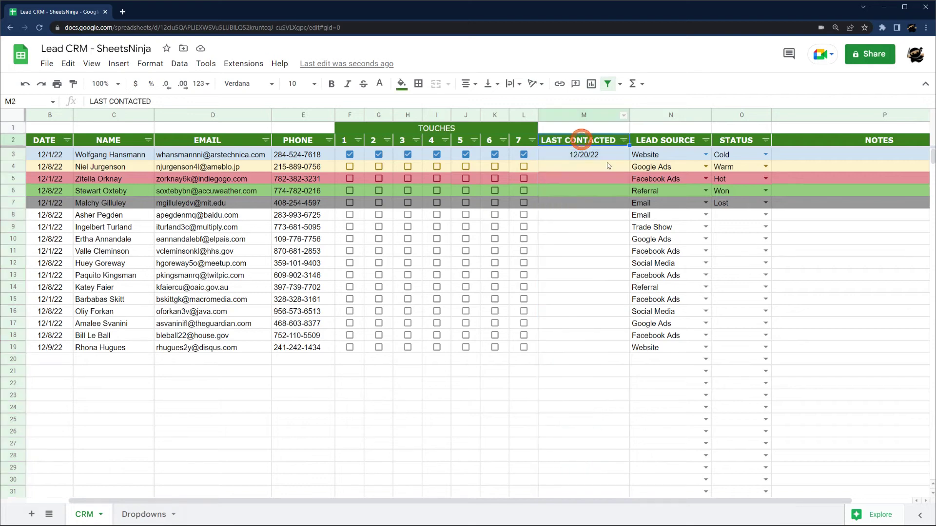
{"action": "right_click", "coordinate": [565, 119]}
{"action": "left_click", "coordinate": [617, 210]}
{"action": "left_click", "coordinate": [559, 142]}
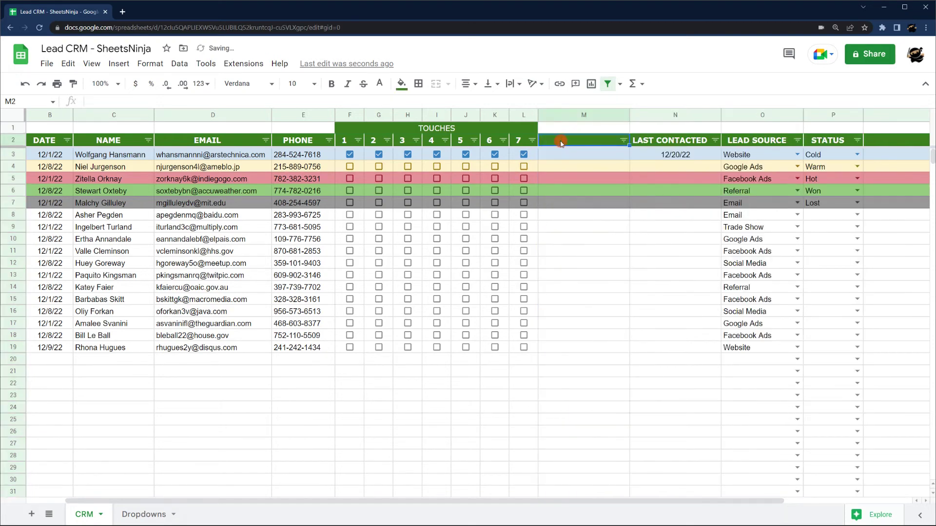
{"action": "type", "text": "VALUE"}
{"action": "key", "text": "Return"}
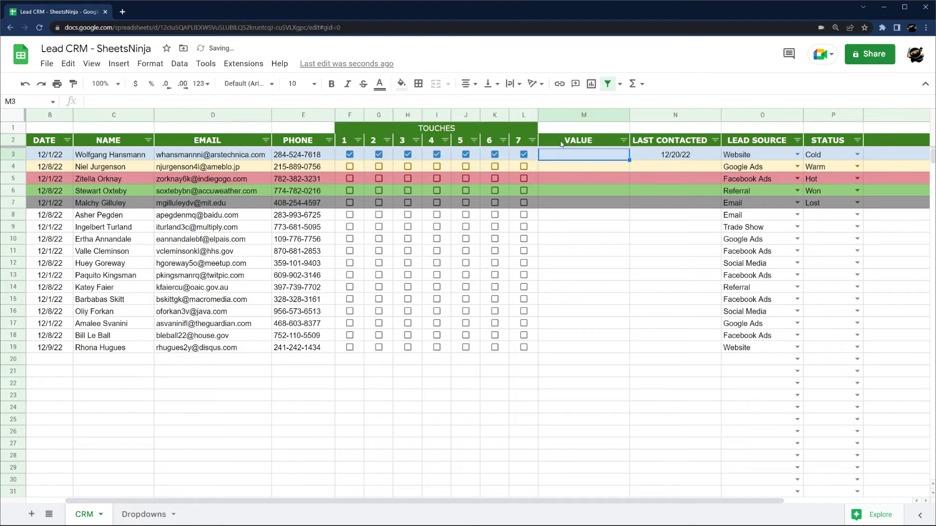
{"action": "left_click_drag", "start_coordinate": [630, 118], "coordinate": [592, 131]}
{"action": "left_click", "coordinate": [568, 154]}
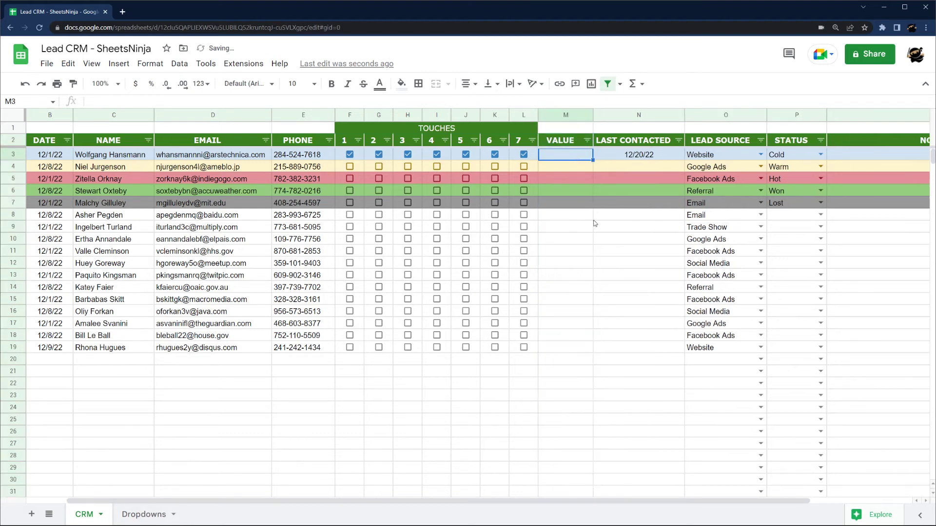
{"action": "type", "text": "5000"}
{"action": "key", "text": "Return"}
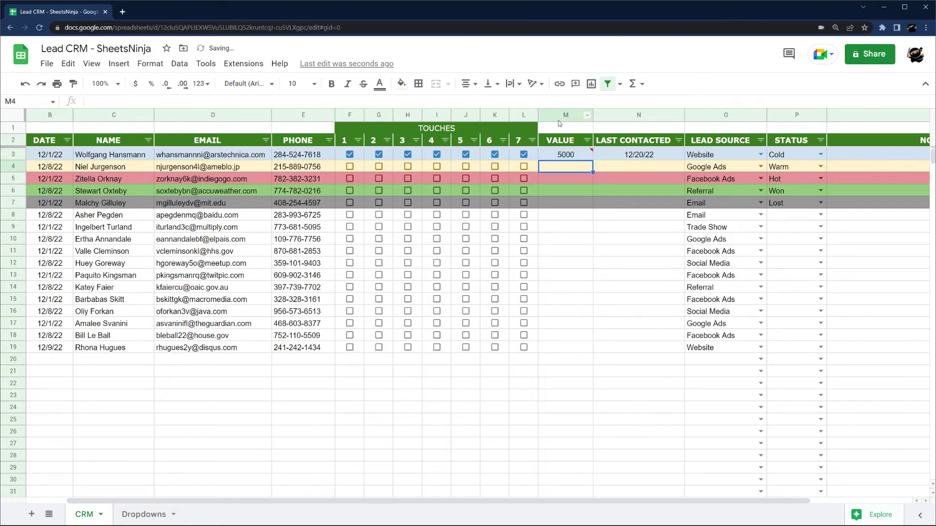
Step: Limit the 'Date is valid' rule's range to N3:N1001
{"action": "right_click", "coordinate": [565, 155]}
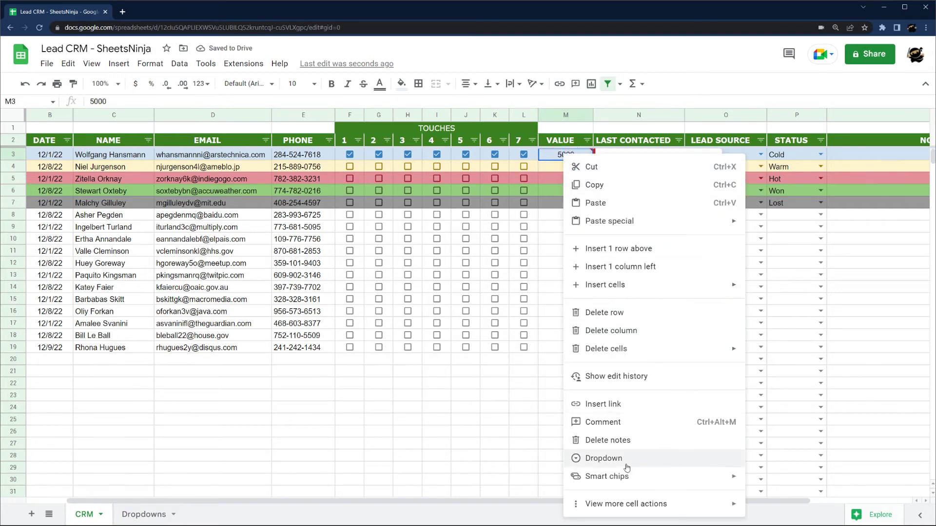
{"action": "left_click", "coordinate": [621, 504]}
{"action": "left_click", "coordinate": [777, 436]}
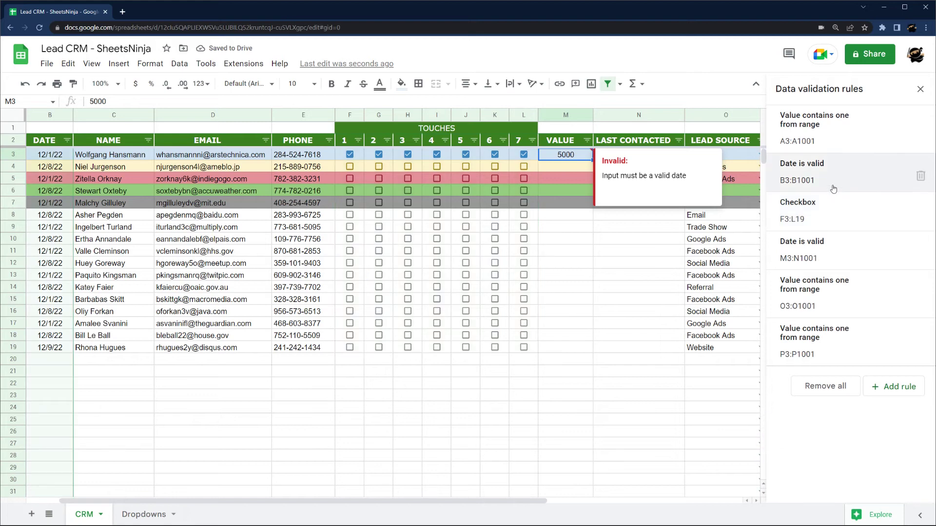
{"action": "left_click", "coordinate": [826, 245]}
{"action": "left_click", "coordinate": [817, 139]}
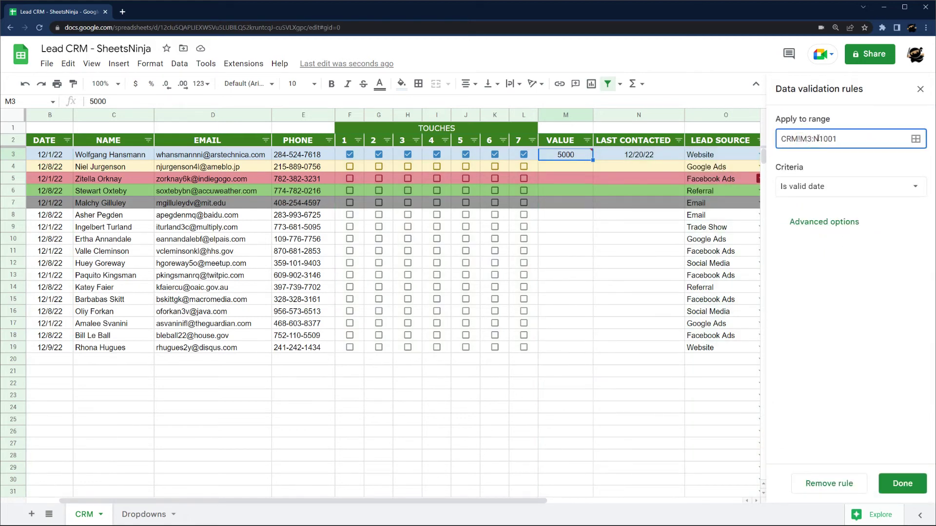
{"action": "left_click", "coordinate": [897, 482]}
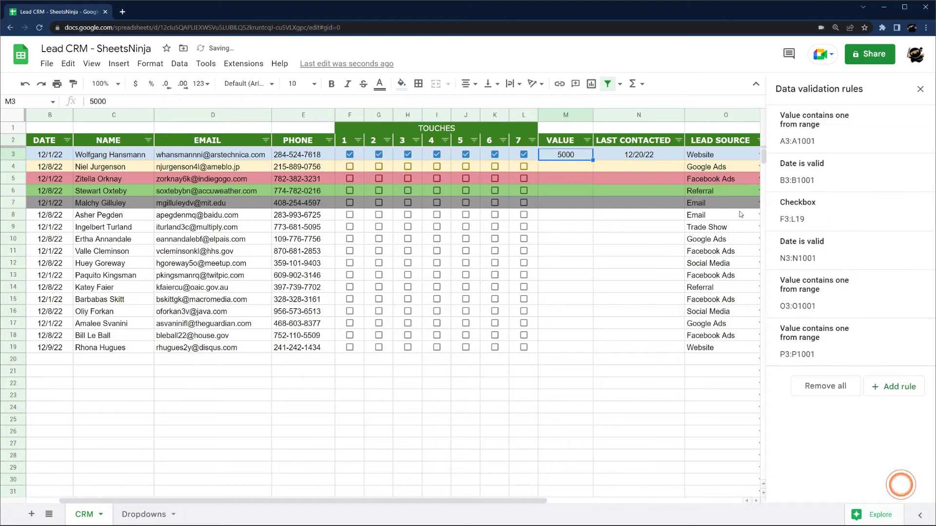
{"action": "left_click", "coordinate": [920, 89]}
Step: Format the VALUE column as currency with no decimals, showing $5,000
{"action": "left_click", "coordinate": [566, 115]}
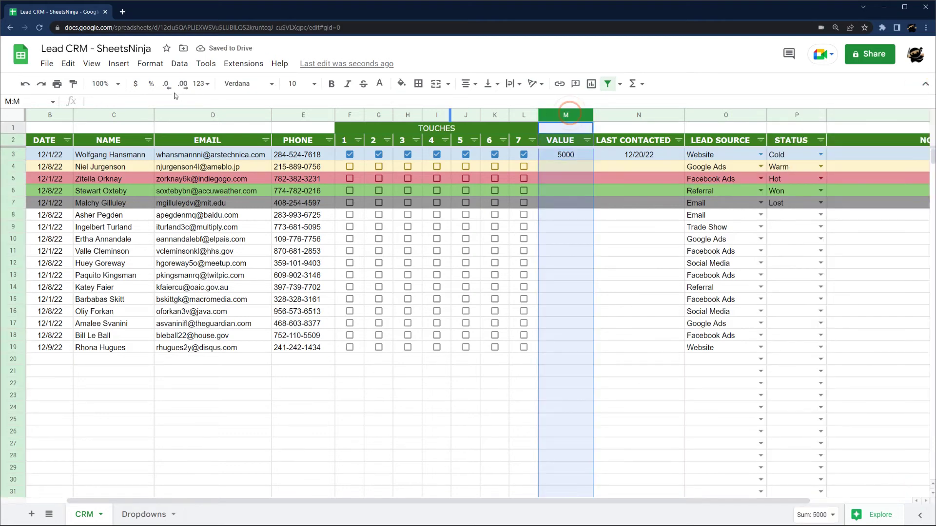
{"action": "left_click", "coordinate": [135, 83]}
{"action": "double_click", "coordinate": [167, 85]}
{"action": "left_click", "coordinate": [561, 169]}
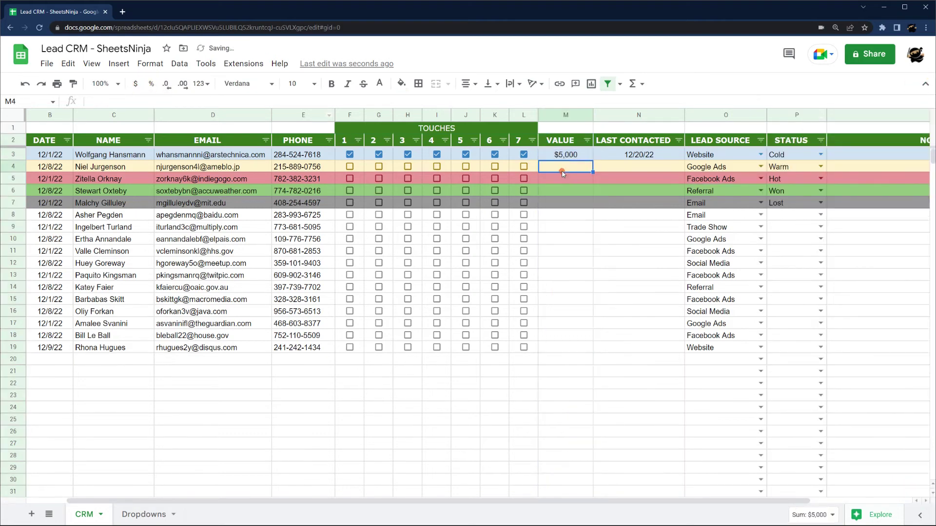
{"action": "left_click", "coordinate": [872, 155]}
{"action": "left_click_drag", "start_coordinate": [872, 158], "coordinate": [872, 395]}
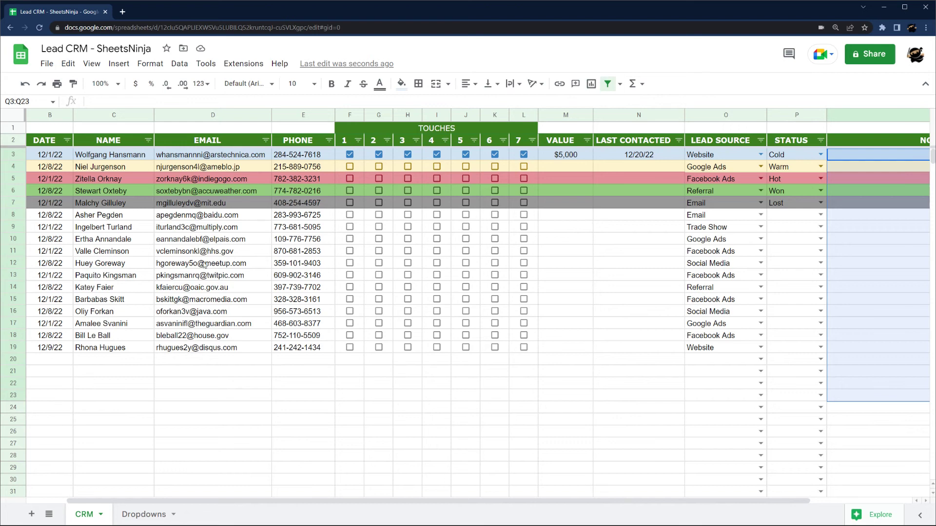
{"action": "left_click_drag", "start_coordinate": [208, 501], "coordinate": [168, 501]}
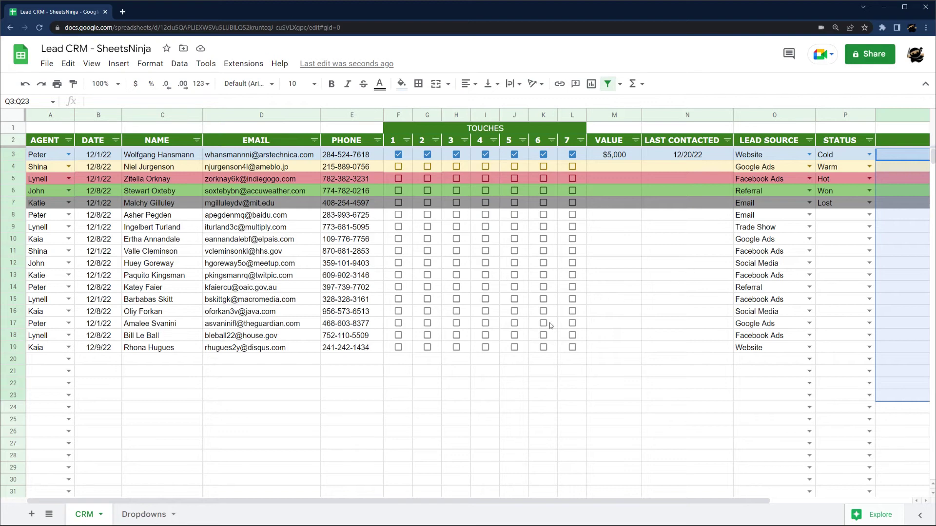
Step: Add a new sheet named Dashboard, placed before the CRM sheet
{"action": "left_click", "coordinate": [31, 515]}
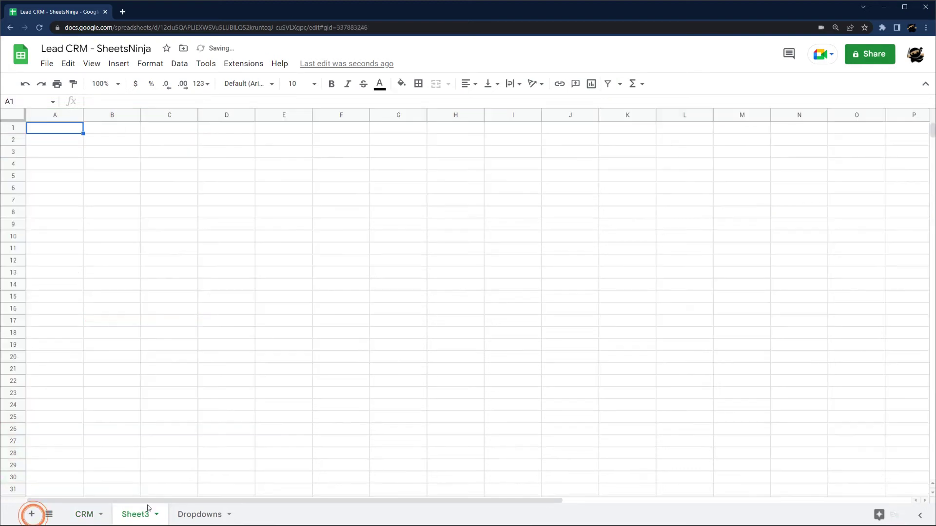
{"action": "left_click_drag", "start_coordinate": [142, 514], "coordinate": [92, 514]}
{"action": "right_click", "coordinate": [92, 514]}
{"action": "left_click", "coordinate": [92, 373]}
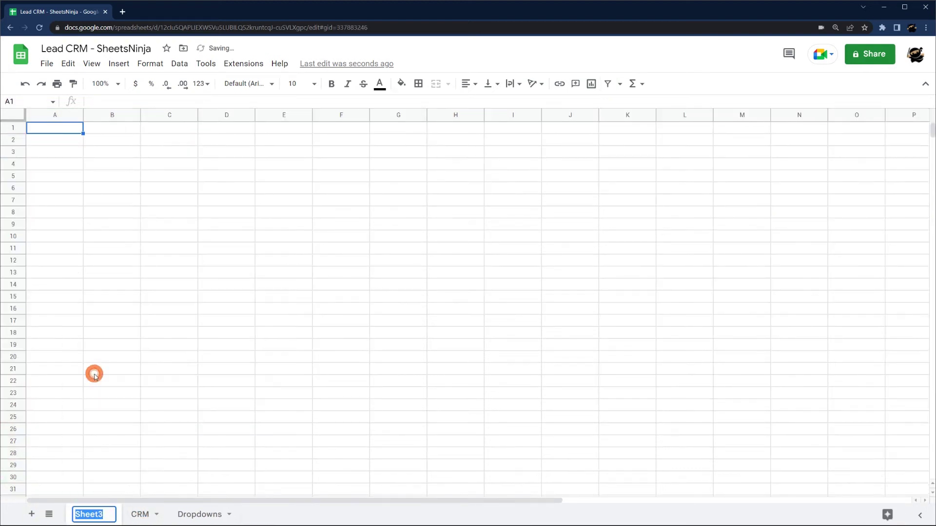
{"action": "type", "text": "Dashboard"}
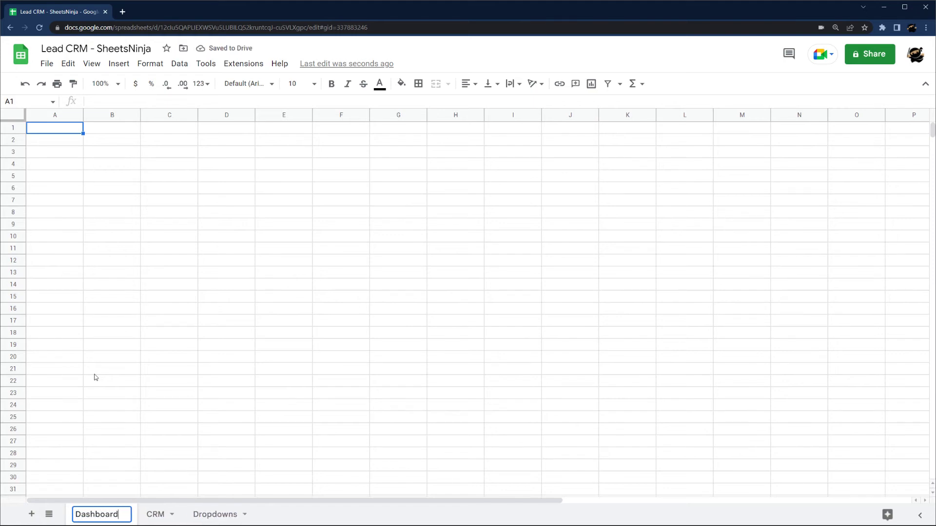
{"action": "key", "text": "Return"}
Step: Enter =unique(CRM!O3:O) in Dashboard B3 to list the lead sources
{"action": "left_click", "coordinate": [110, 157]}
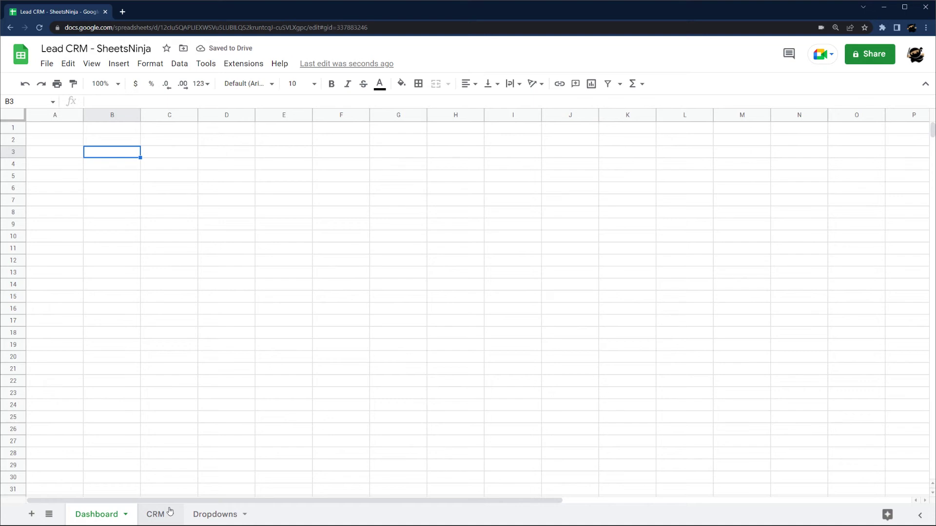
{"action": "type", "text": "=unique("}
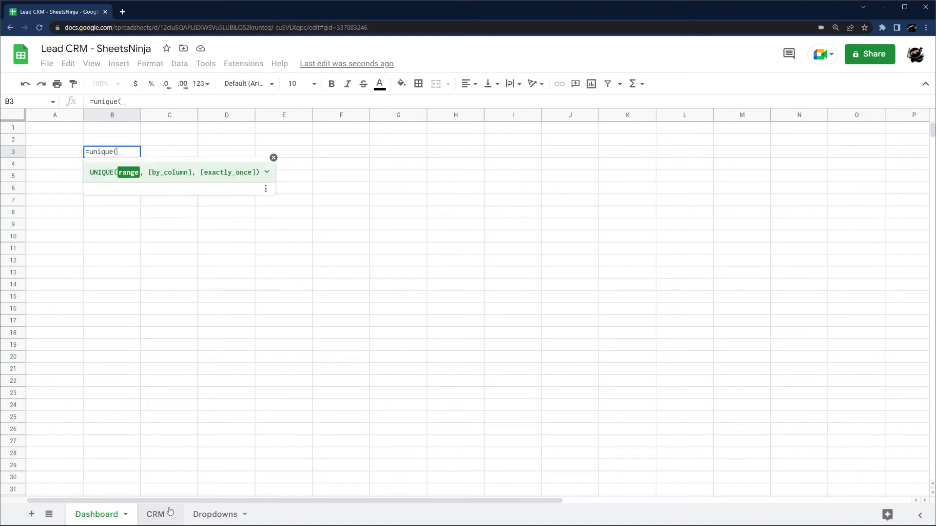
{"action": "left_click", "coordinate": [160, 518]}
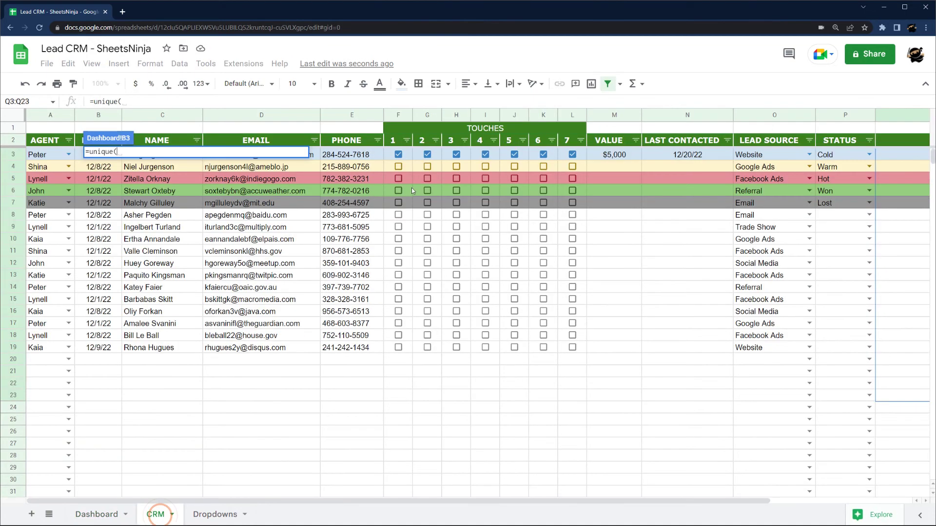
{"action": "left_click", "coordinate": [758, 155]}
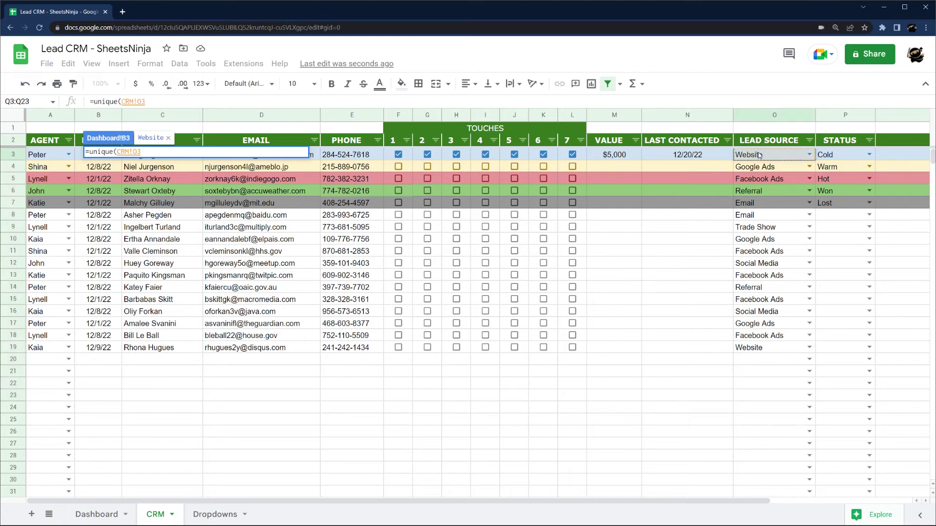
{"action": "type", "text": ":O"}
{"action": "key", "text": "Return"}
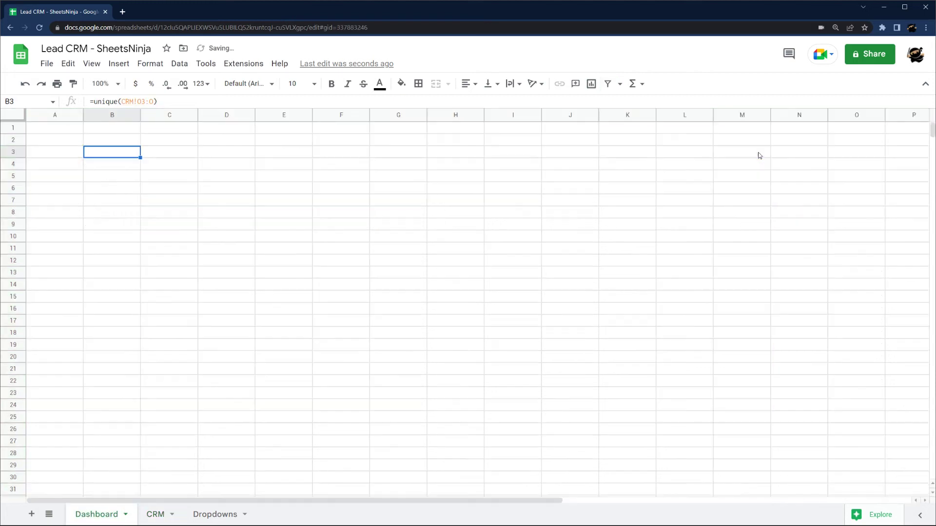
Step: Add the Lead Sources heading in B2, verify the CRM source range, and widen column B
{"action": "left_click", "coordinate": [107, 142]}
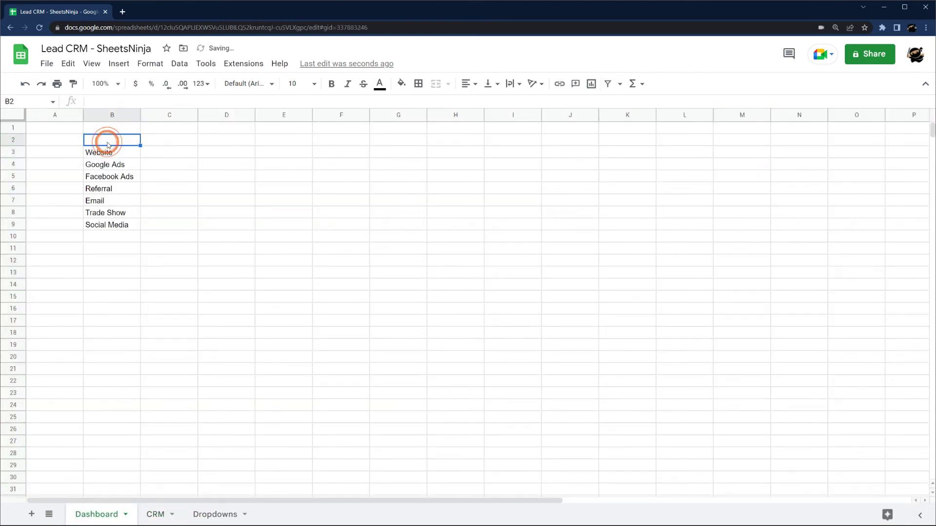
{"action": "type", "text": "Lead Sources"}
{"action": "key", "text": "Return"}
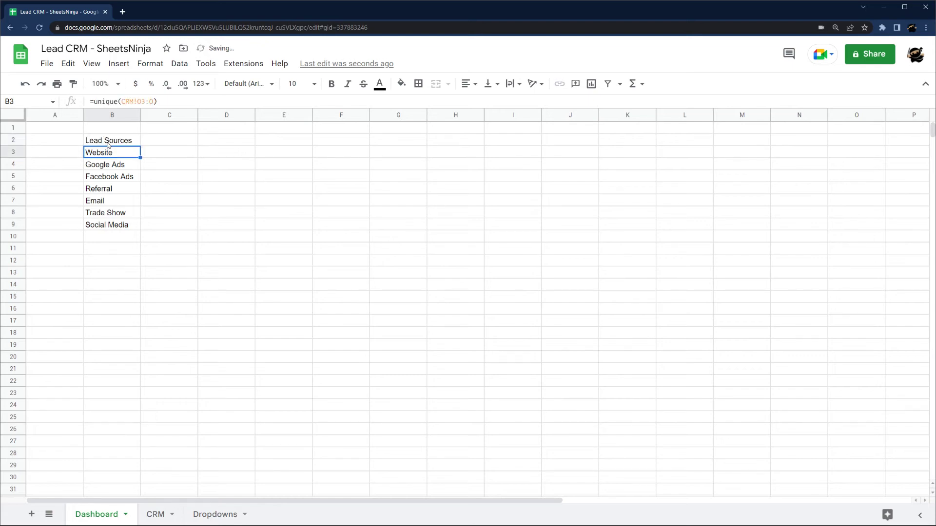
{"action": "left_click", "coordinate": [92, 100]}
{"action": "left_click_drag", "start_coordinate": [94, 102], "coordinate": [156, 101]}
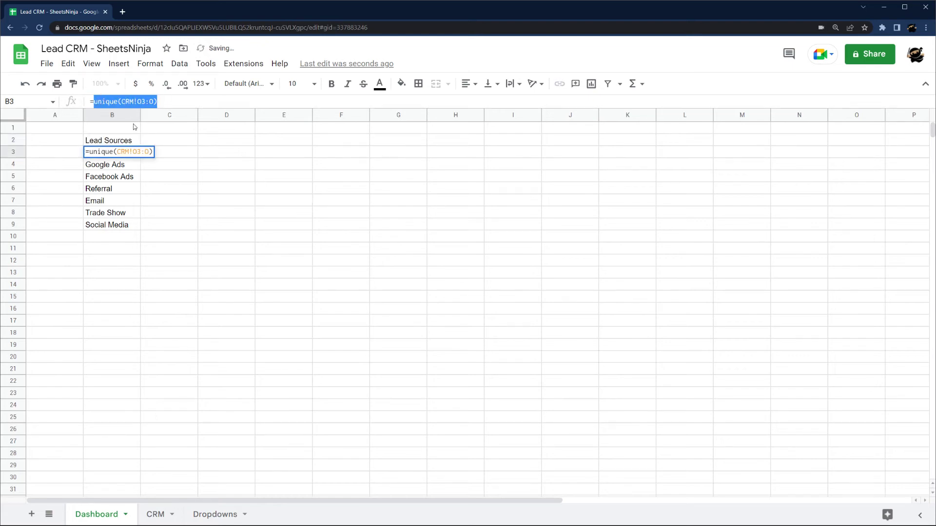
{"action": "left_click", "coordinate": [154, 516]}
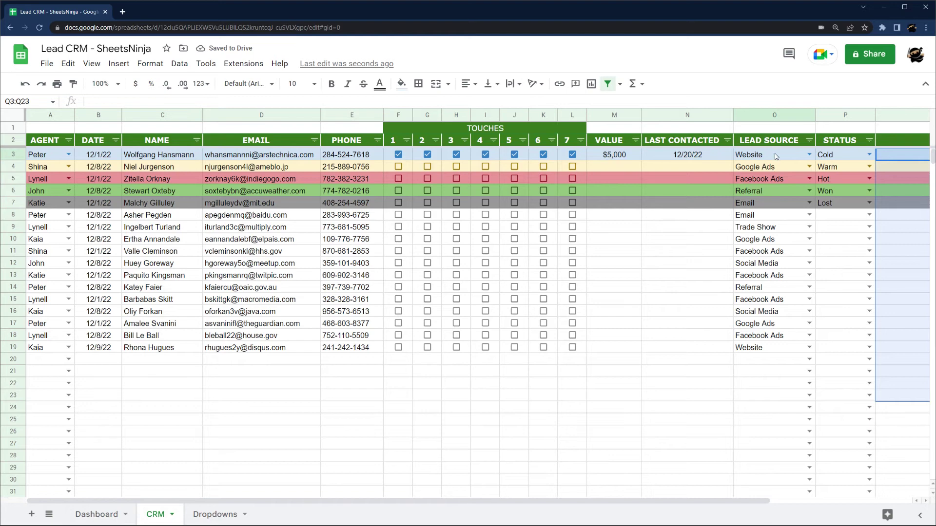
{"action": "left_click_drag", "start_coordinate": [776, 156], "coordinate": [775, 323]}
{"action": "left_click", "coordinate": [102, 517]}
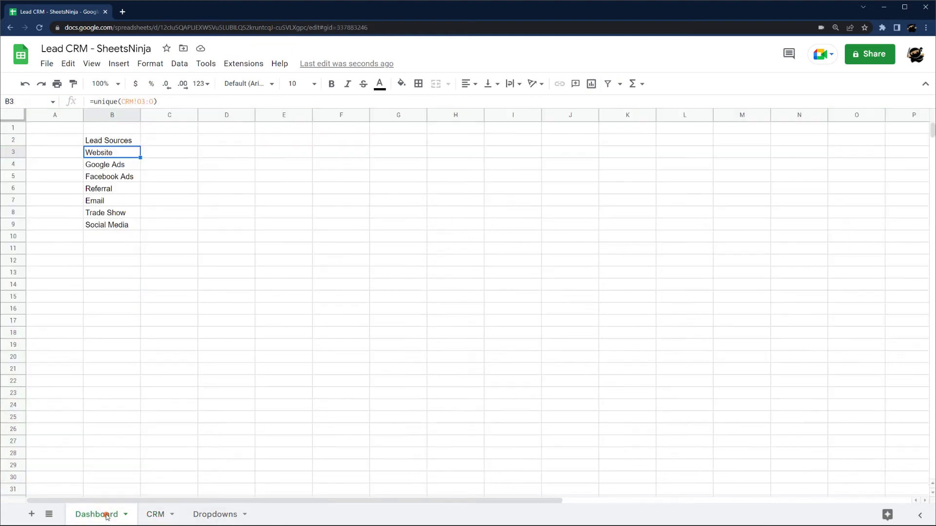
{"action": "left_click_drag", "start_coordinate": [141, 120], "coordinate": [149, 116]}
{"action": "left_click", "coordinate": [165, 153]}
Step: Enter =countifs(CRM!O:O,B3) in C3 and fill it down beside every lead source
{"action": "type", "text": "=c"}
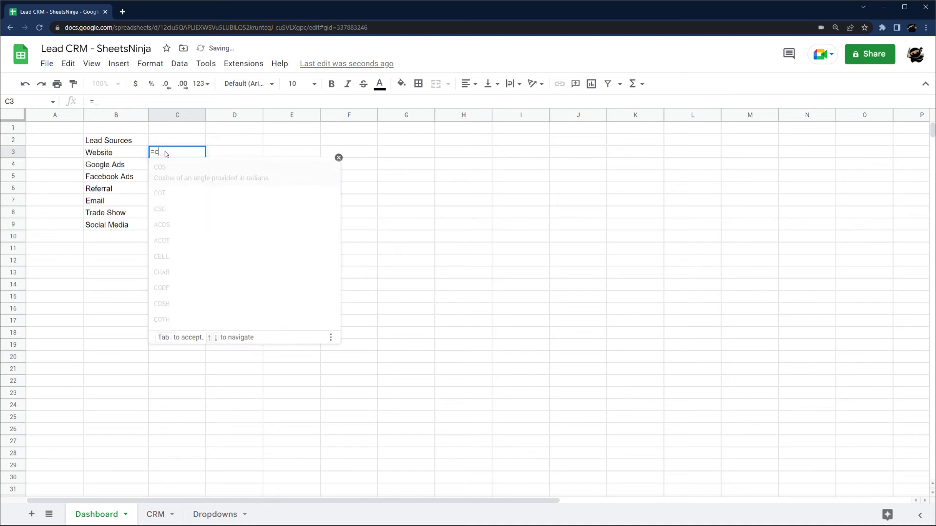
{"action": "type", "text": "ountifs("}
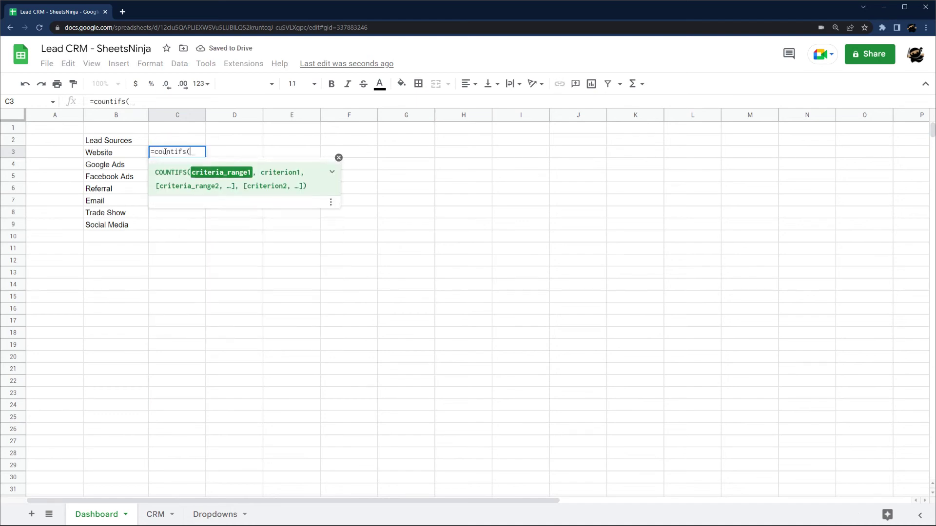
{"action": "left_click", "coordinate": [154, 514]}
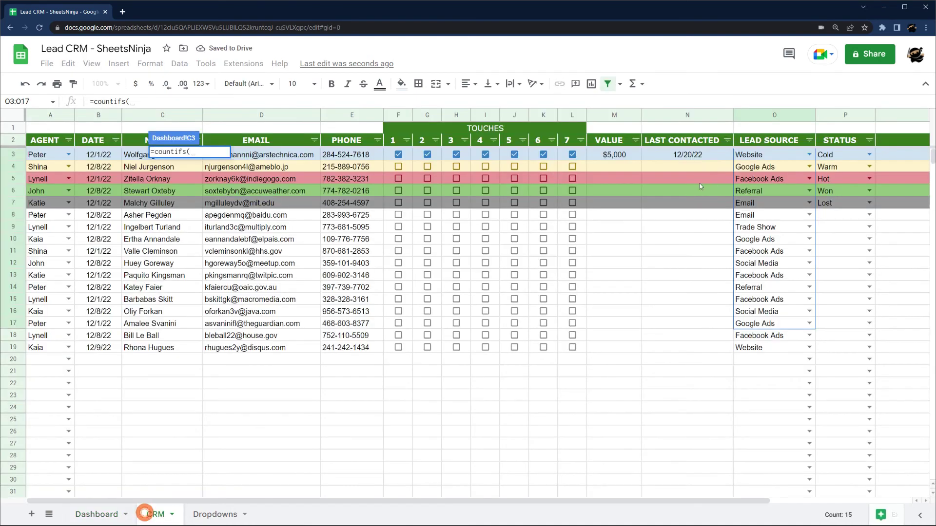
{"action": "left_click", "coordinate": [768, 115]}
{"action": "type", "text": ","}
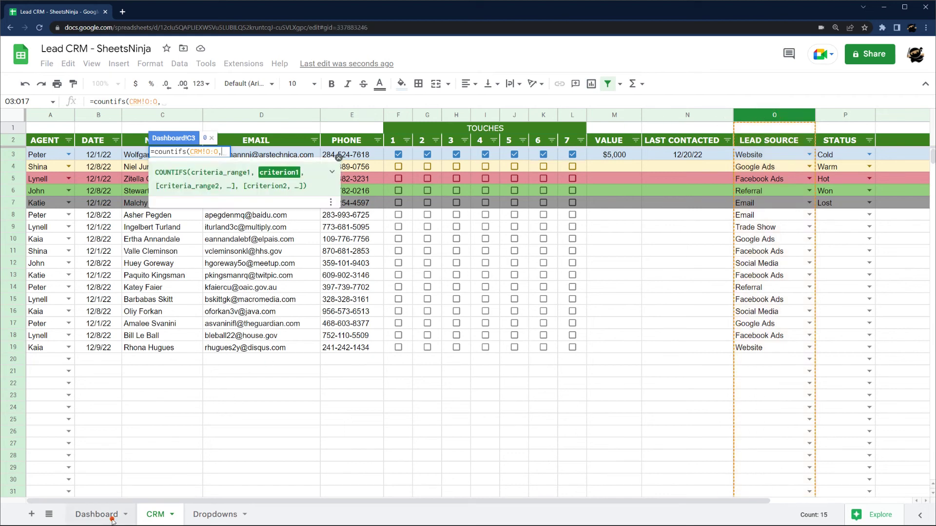
{"action": "left_click", "coordinate": [97, 515]}
{"action": "left_click", "coordinate": [104, 153]}
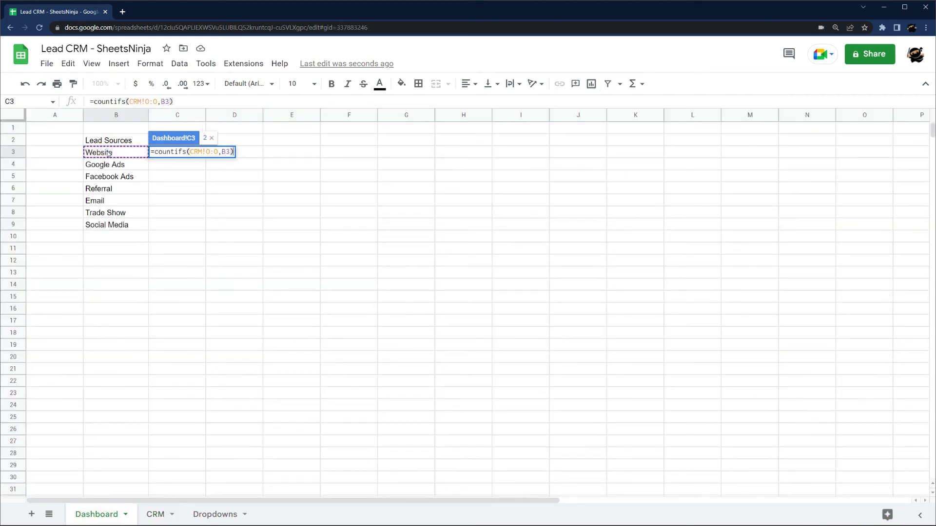
{"action": "key", "text": "Return"}
{"action": "left_click", "coordinate": [220, 237]}
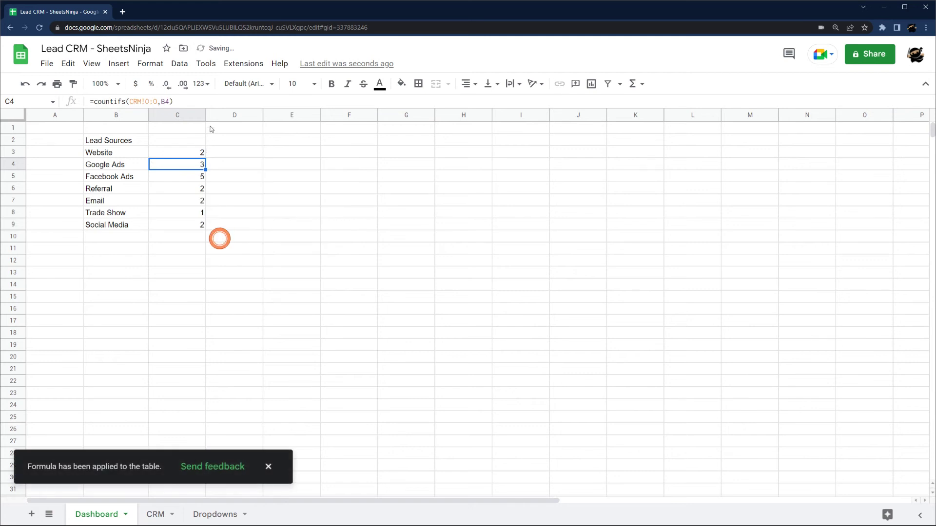
{"action": "left_click_drag", "start_coordinate": [206, 115], "coordinate": [198, 115]}
Step: Centre the counts in column C and add a # heading in C2
{"action": "left_click", "coordinate": [173, 115]}
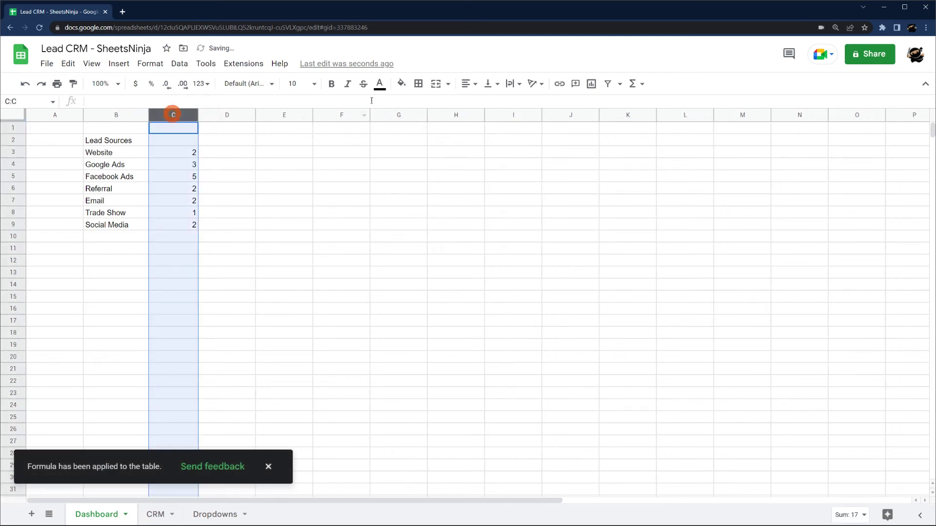
{"action": "left_click", "coordinate": [470, 84]}
{"action": "left_click", "coordinate": [466, 101]}
{"action": "left_click", "coordinate": [466, 85]}
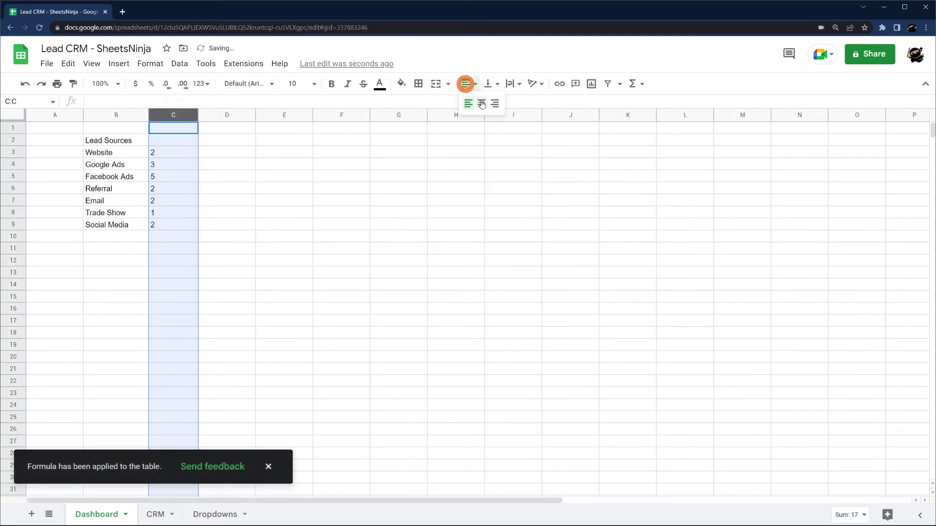
{"action": "left_click", "coordinate": [480, 101]}
{"action": "left_click", "coordinate": [345, 196]}
{"action": "left_click", "coordinate": [173, 141]}
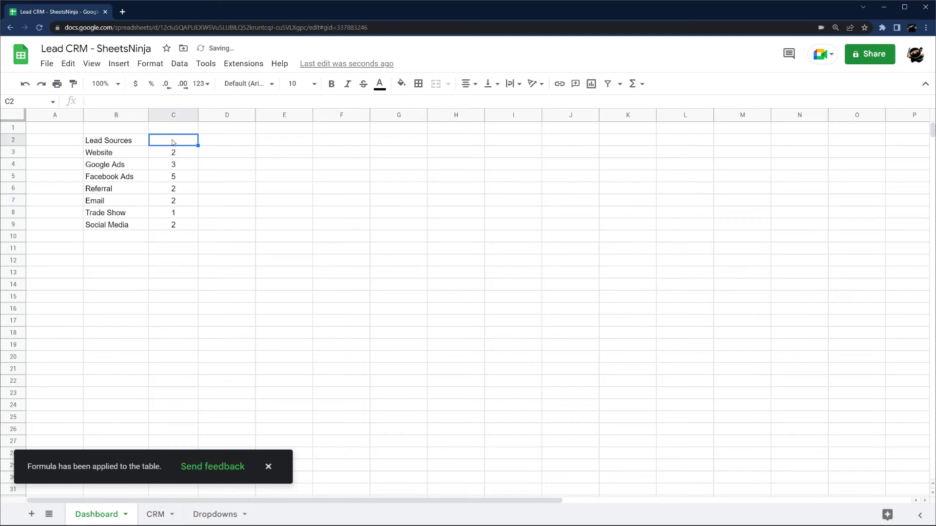
{"action": "type", "text": "#"}
{"action": "key", "text": "Return"}
Step: Insert a pie chart from the Lead Sources table B2:C9
{"action": "left_click_drag", "start_coordinate": [134, 140], "coordinate": [188, 224]}
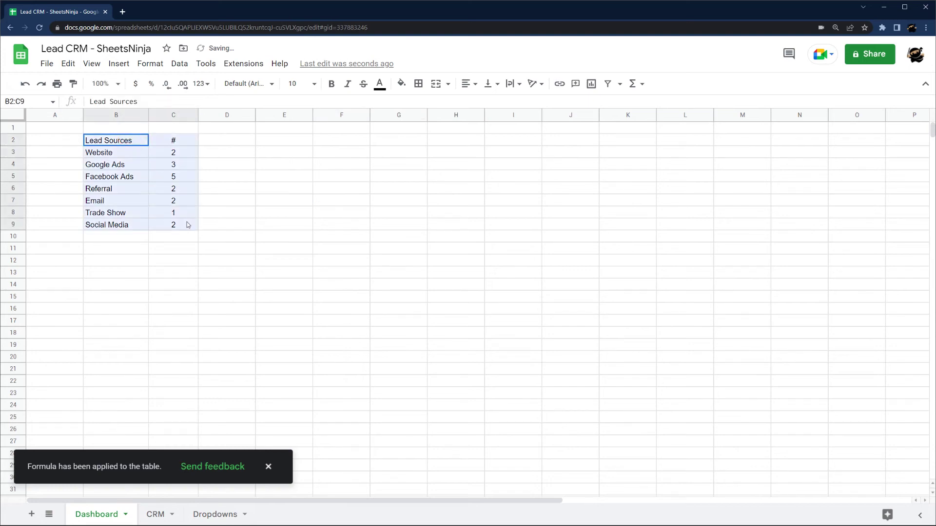
{"action": "left_click", "coordinate": [119, 64]}
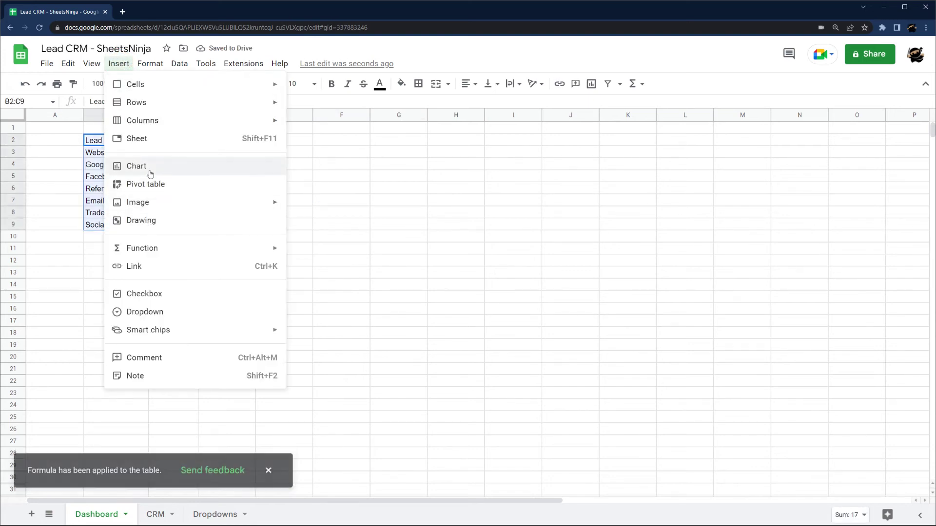
{"action": "left_click", "coordinate": [146, 166]}
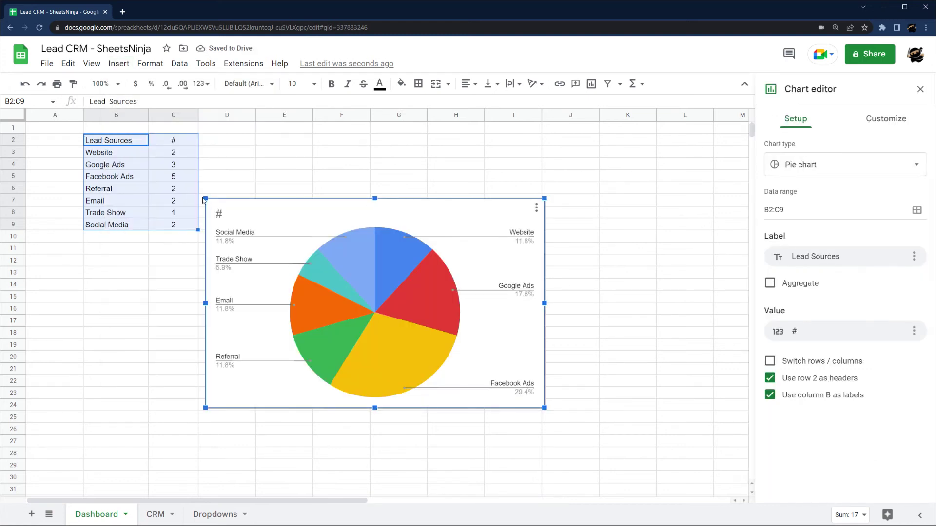
Step: Shrink the pie chart and place it beside the Lead Sources table, then select B12
{"action": "left_click_drag", "start_coordinate": [203, 200], "coordinate": [288, 240]}
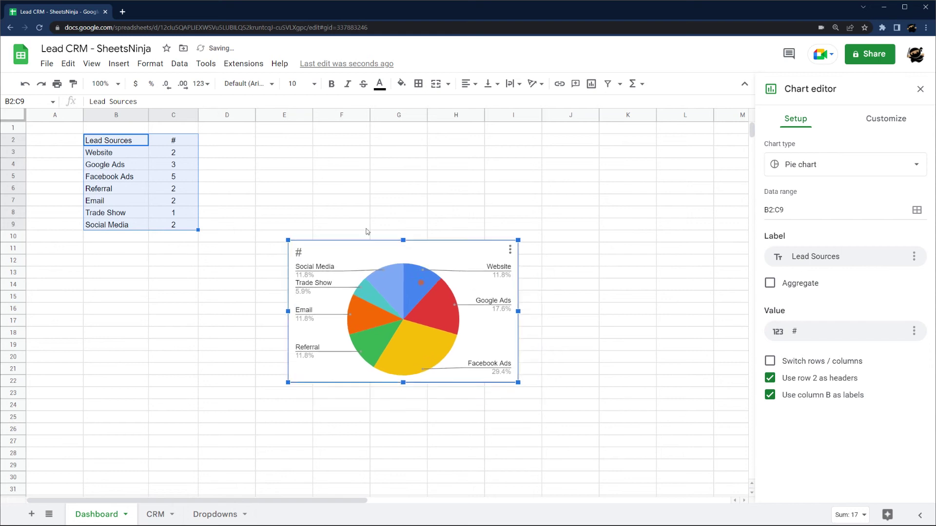
{"action": "left_click_drag", "start_coordinate": [369, 244], "coordinate": [276, 133]}
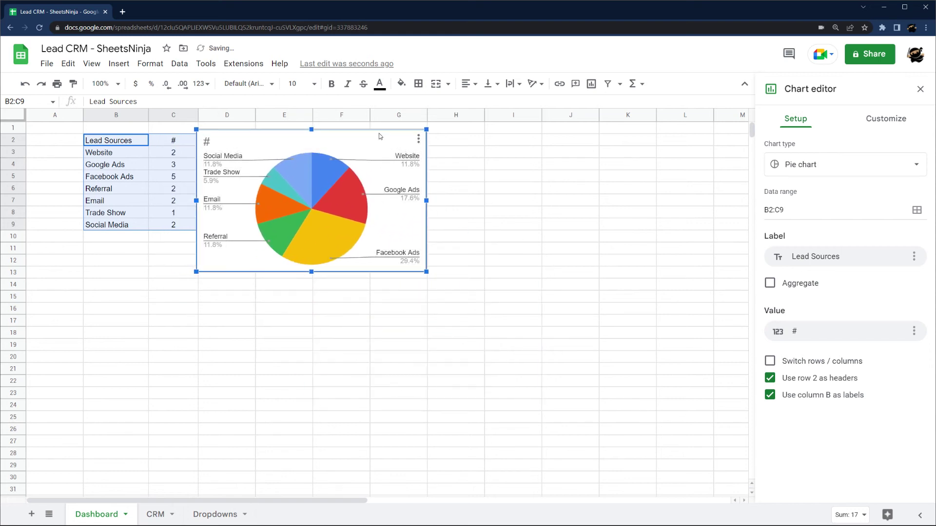
{"action": "left_click_drag", "start_coordinate": [379, 136], "coordinate": [410, 138]}
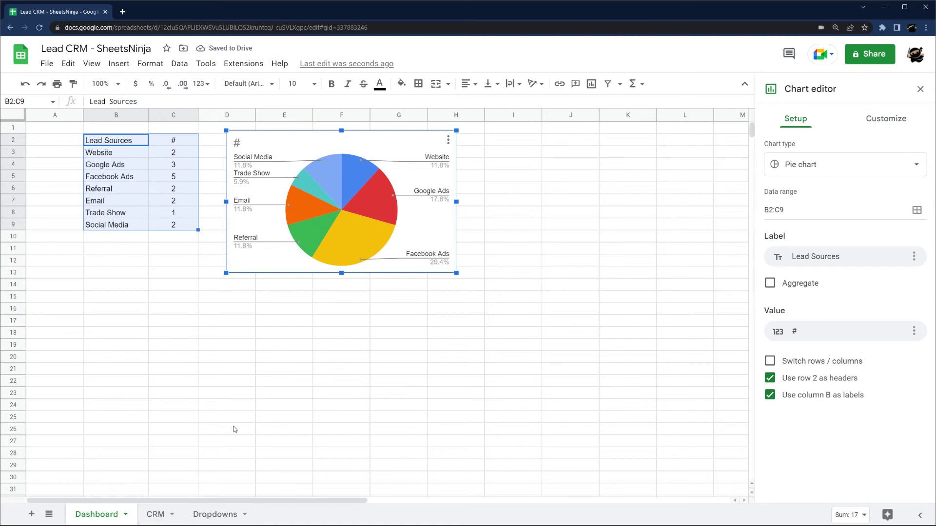
{"action": "left_click", "coordinate": [242, 414]}
{"action": "left_click", "coordinate": [112, 257]}
Step: Head B12 'Agents' and list the unique agents with =unique(CRM!A3:A)
{"action": "type", "text": "Lea"}
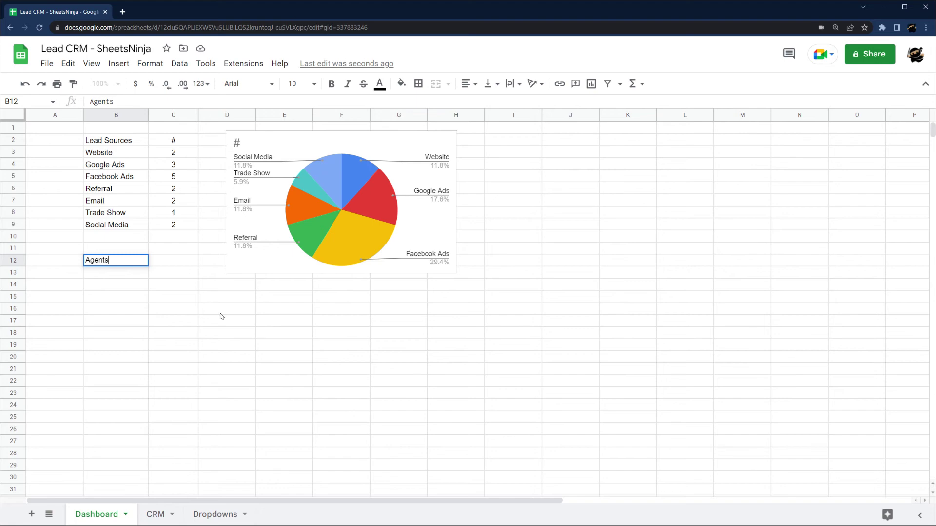
{"action": "key", "text": "Return"}
{"action": "type", "text": "=unique("}
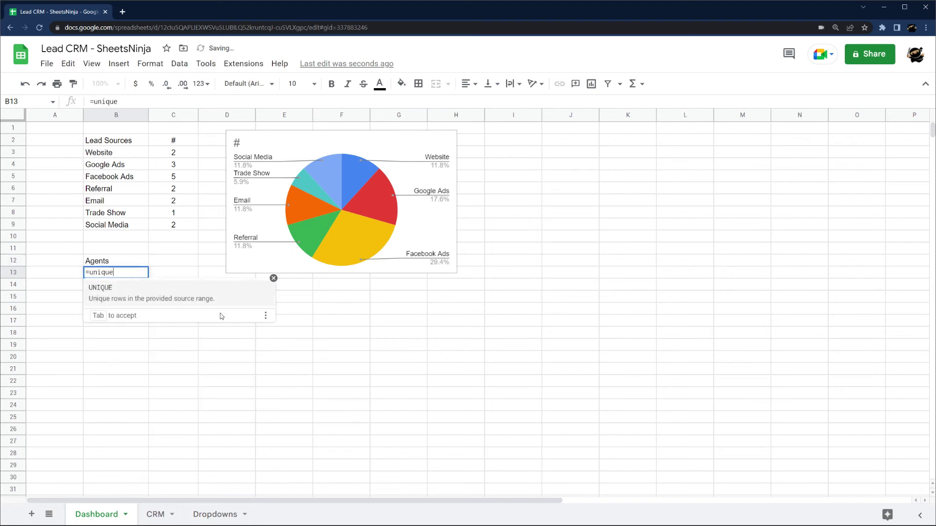
{"action": "left_click", "coordinate": [154, 514]}
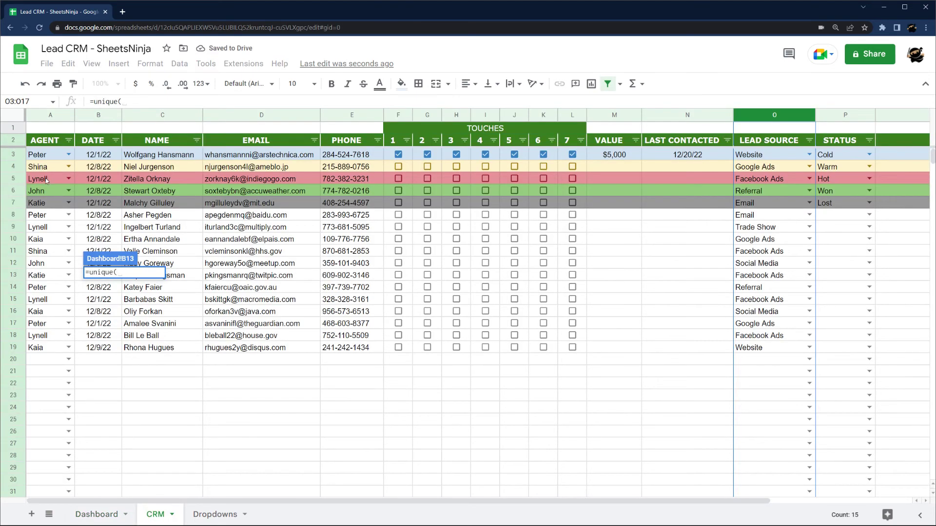
{"action": "left_click", "coordinate": [45, 155]}
{"action": "type", "text": ":"}
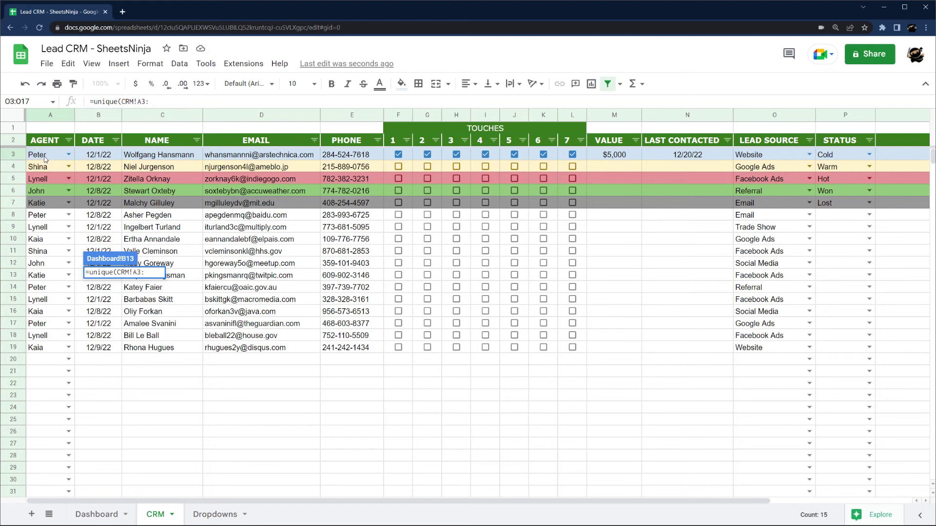
{"action": "type", "text": "A"}
{"action": "key", "text": "Return"}
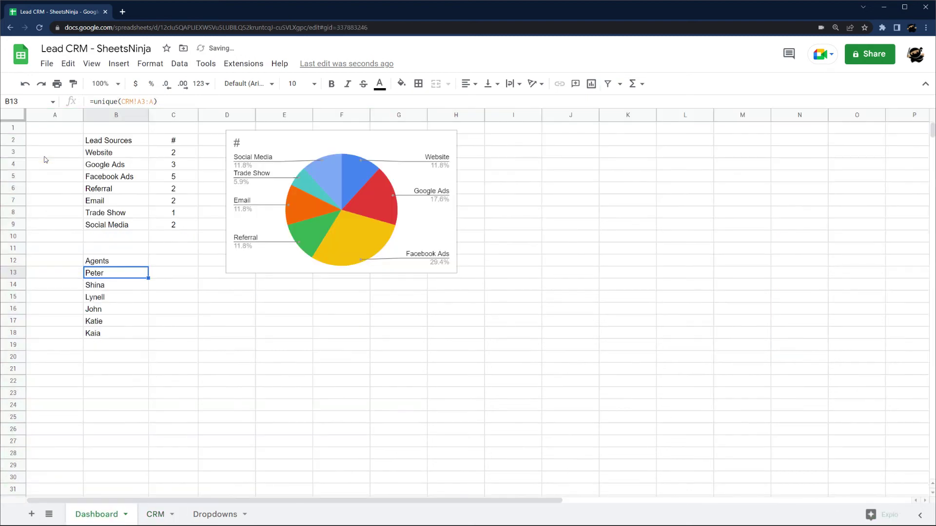
Step: Add a '# of Leads' heading in C12
{"action": "left_click", "coordinate": [170, 260]}
{"action": "type", "text": "# of Leads"}
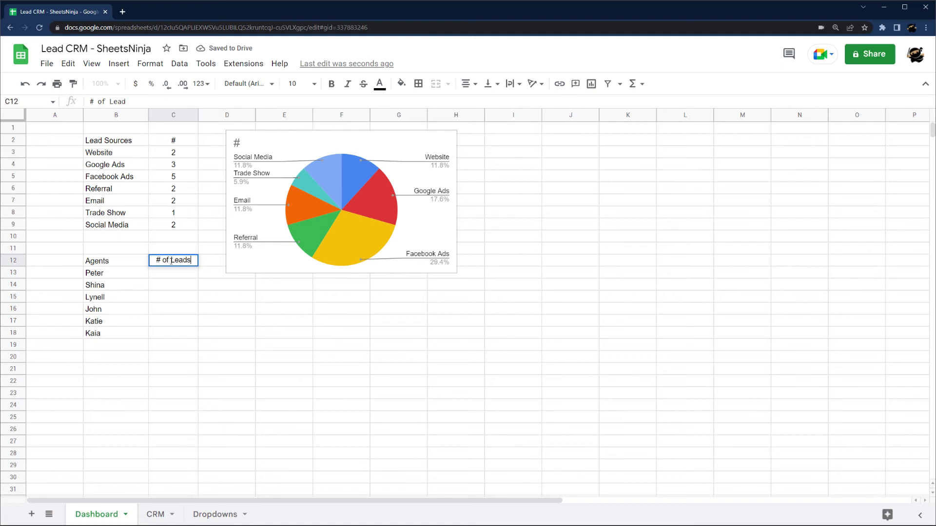
{"action": "key", "text": "Return"}
Step: Count Peter's leads with =countif(CRM!A:A,B13) and autofill it for the other agents
{"action": "type", "text": "=countif("}
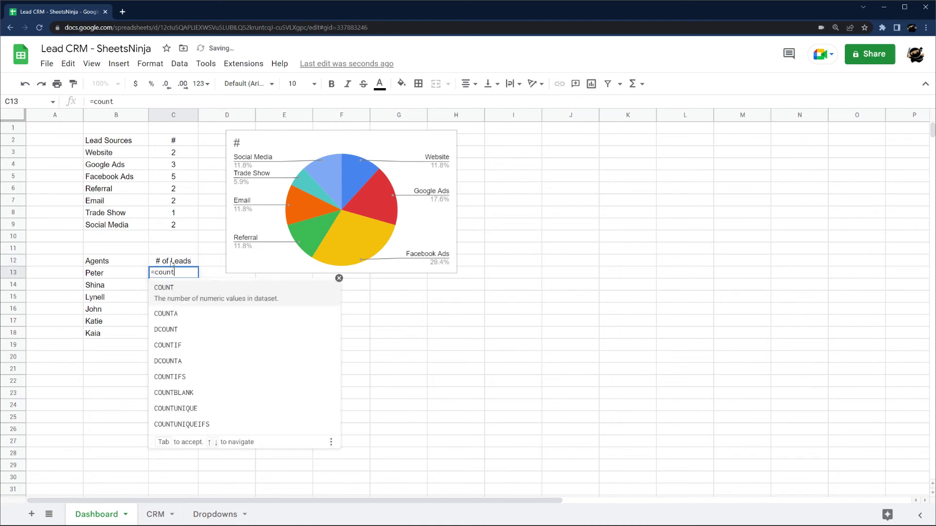
{"action": "left_click", "coordinate": [155, 514]}
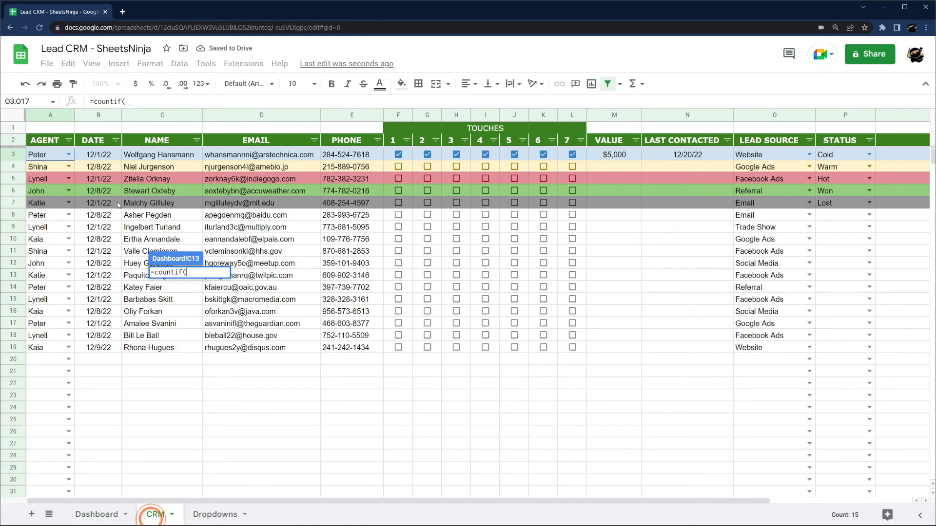
{"action": "left_click", "coordinate": [43, 157]}
{"action": "type", "text": ":A,"}
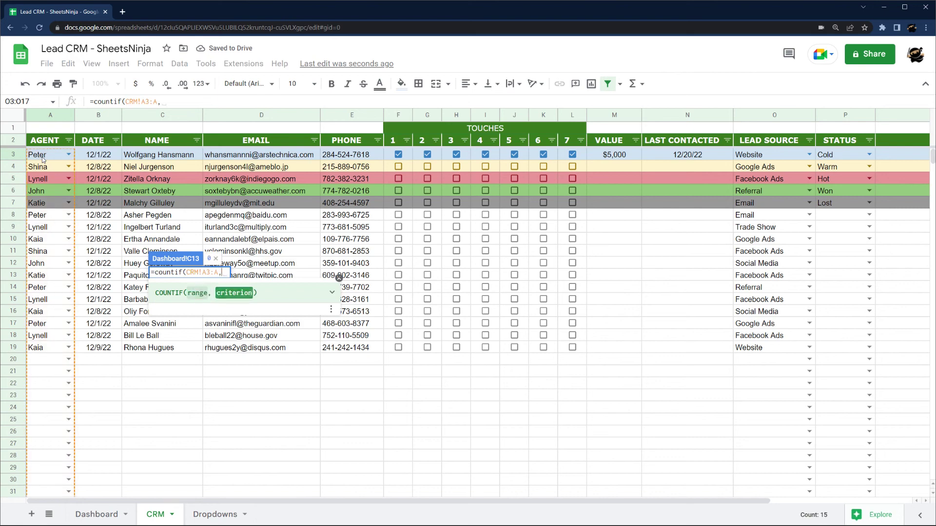
{"action": "left_click", "coordinate": [110, 522]}
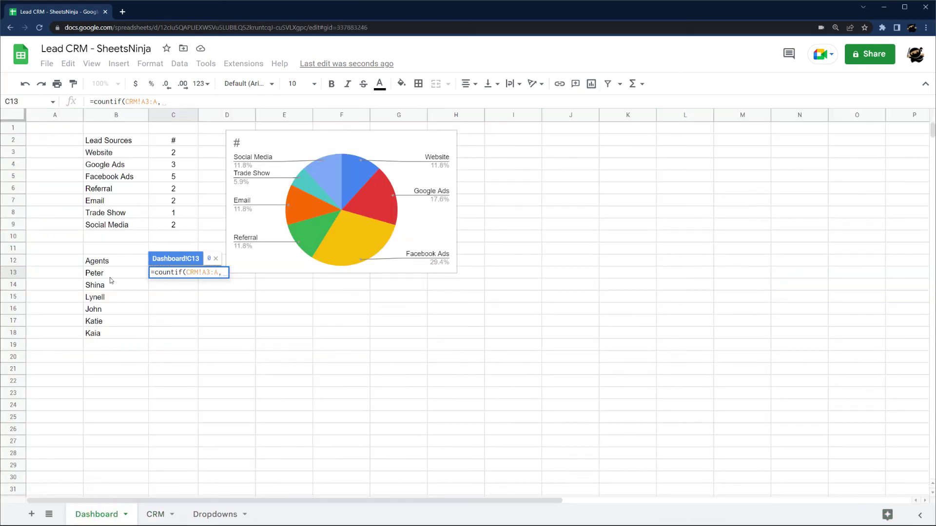
{"action": "left_click", "coordinate": [110, 272]}
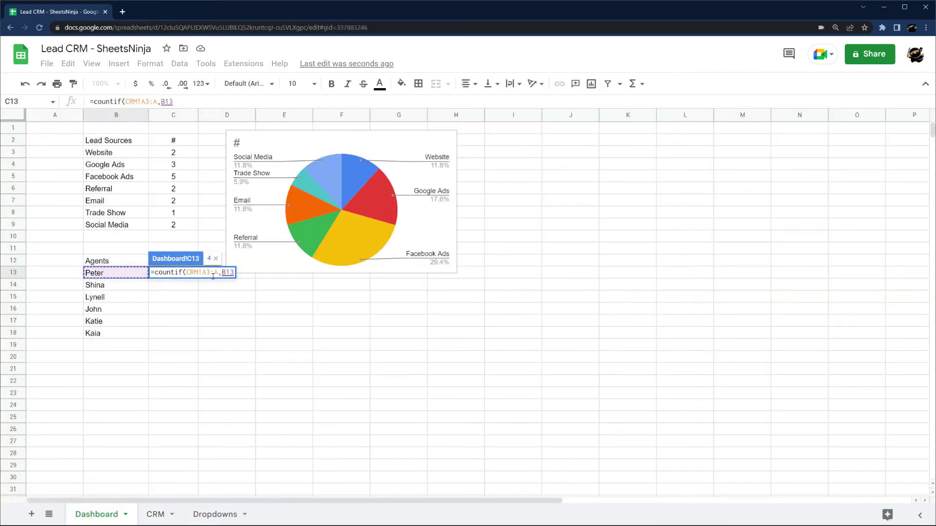
{"action": "left_click", "coordinate": [210, 273]}
{"action": "key", "text": "BackSpace"}
{"action": "key", "text": "End"}
{"action": "type", "text": ")"}
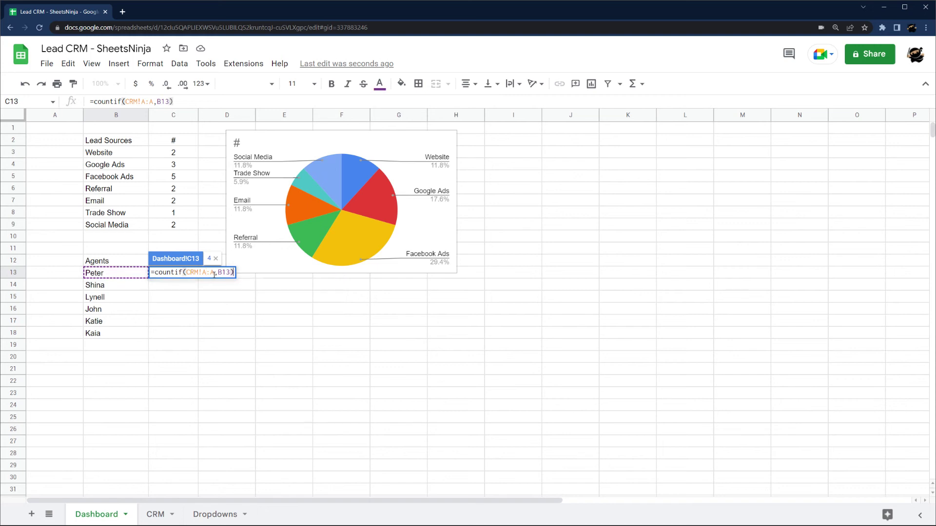
{"action": "key", "text": "Return"}
{"action": "left_click", "coordinate": [212, 358]}
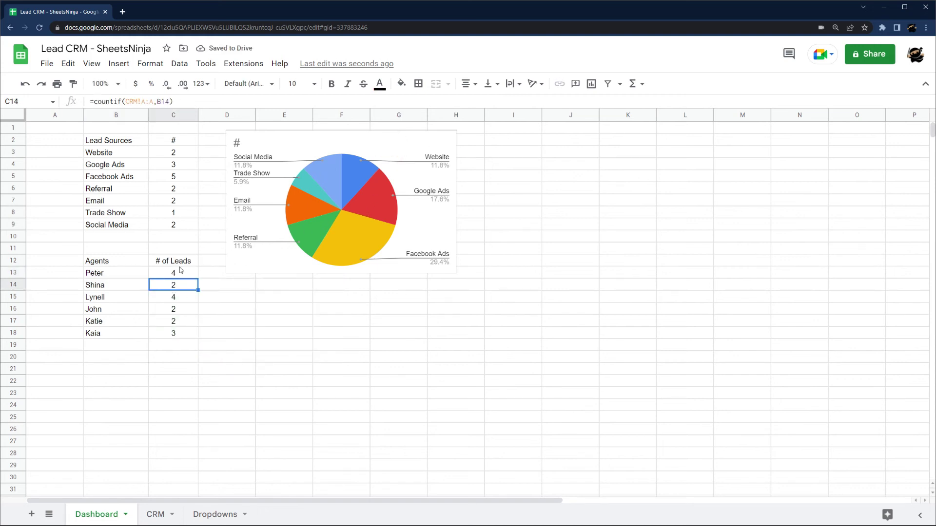
Step: Move the pie chart right and enter # of Won, # of Lost, # Cold, # Warm, # Hot headers in D12:H12
{"action": "left_click_drag", "start_coordinate": [344, 141], "coordinate": [467, 137]}
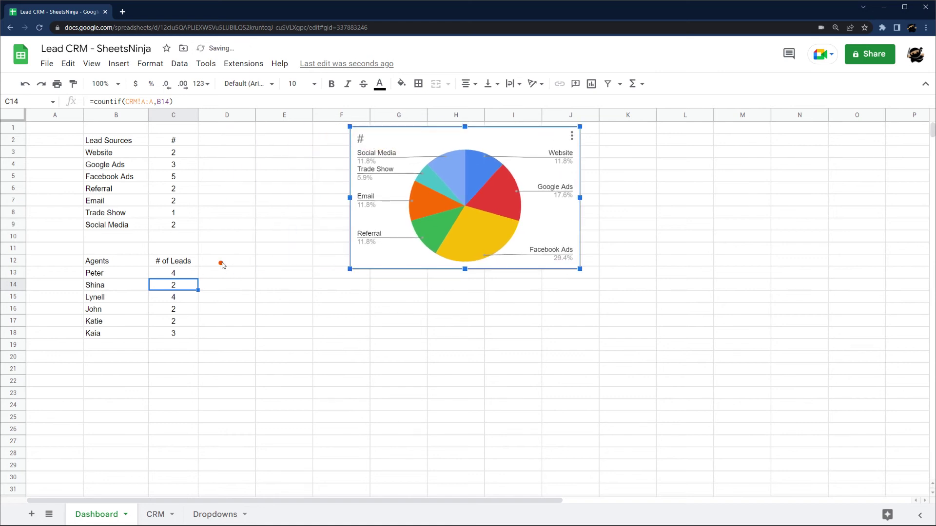
{"action": "left_click", "coordinate": [223, 263]}
{"action": "type", "text": "# of Wo"}
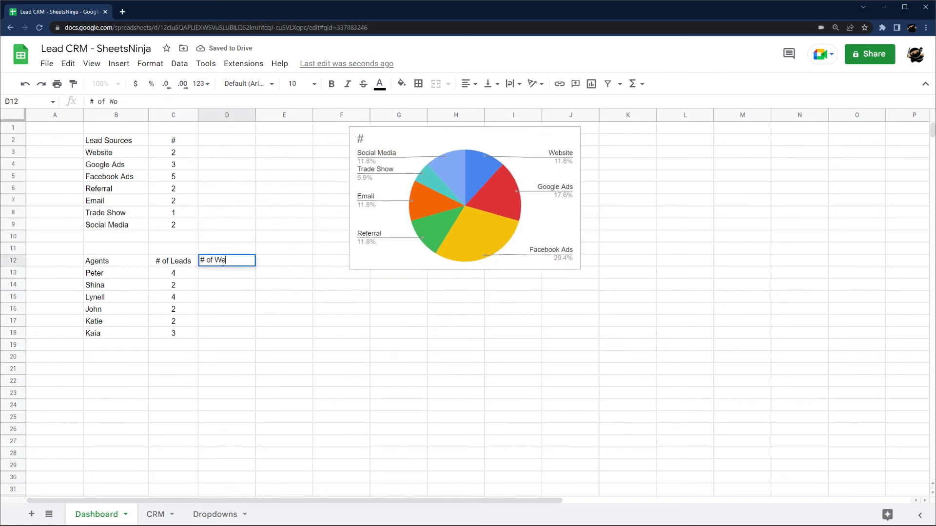
{"action": "type", "text": "n"}
{"action": "key", "text": "Tab"}
{"action": "type", "text": "# "}
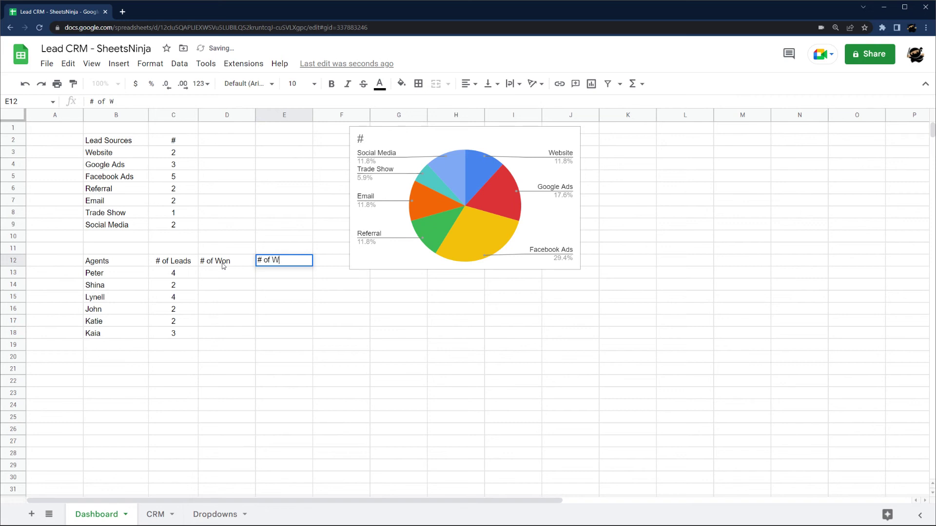
{"action": "type", "text": "of Lost"}
{"action": "key", "text": "Tab"}
{"action": "type", "text": "#"}
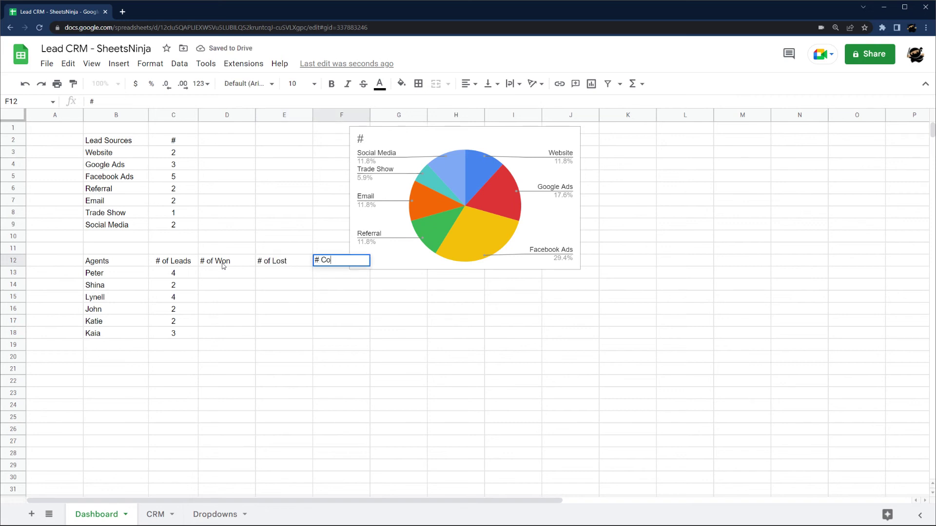
{"action": "key", "text": "Tab"}
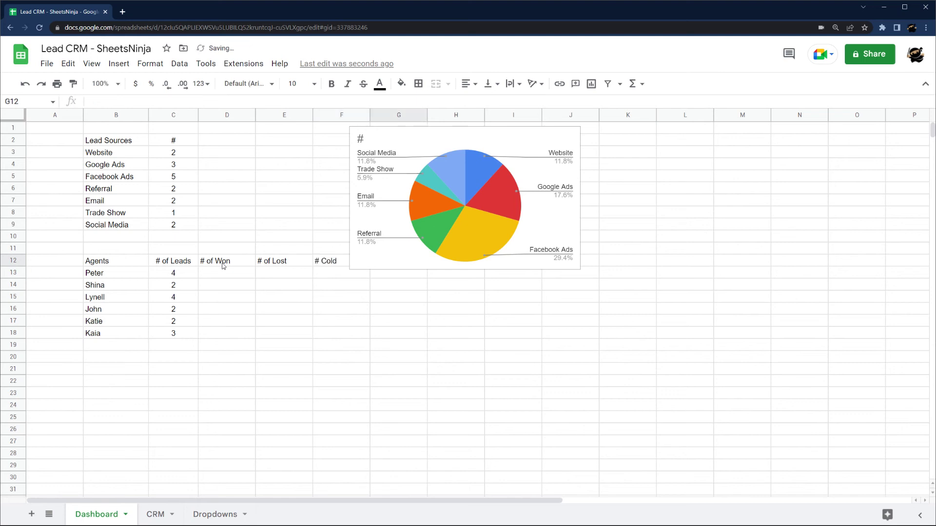
{"action": "type", "text": "# Wam"}
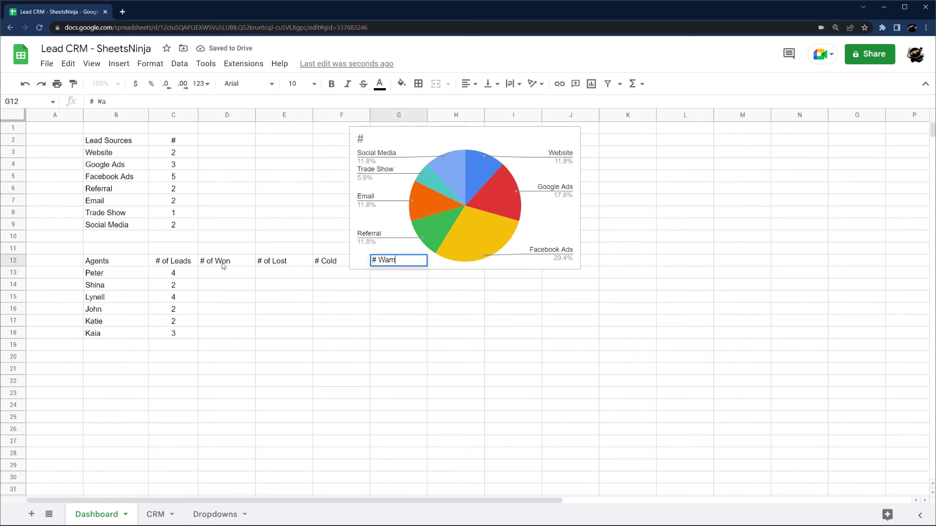
{"action": "key", "text": "Tab"}
{"action": "type", "text": "#Hot"}
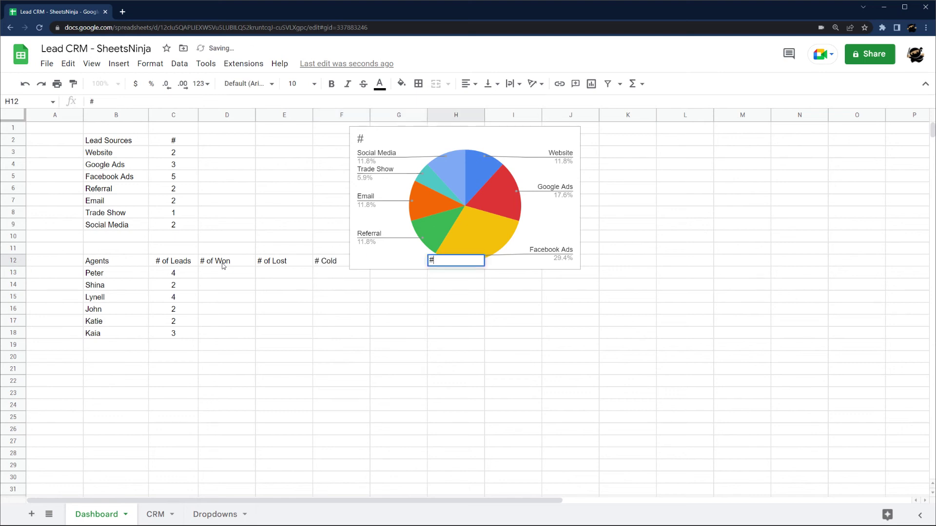
{"action": "key", "text": "Return"}
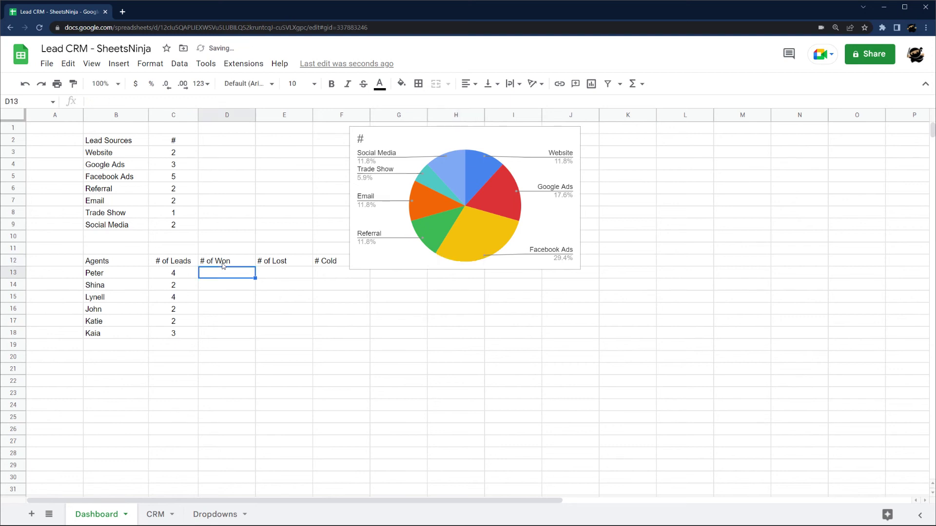
Step: Shorten the pie chart and move it back left above the table
{"action": "left_click", "coordinate": [527, 250]}
{"action": "left_click_drag", "start_coordinate": [465, 269], "coordinate": [465, 236]}
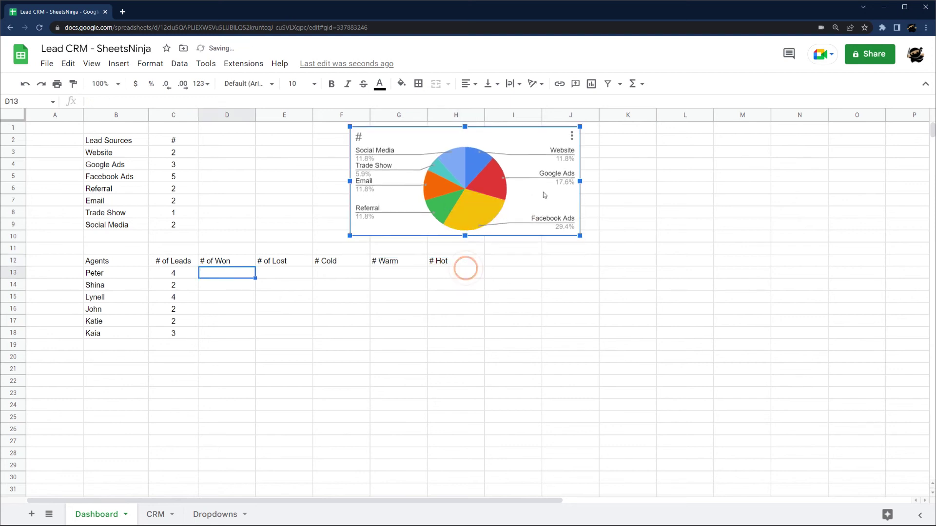
{"action": "left_click_drag", "start_coordinate": [544, 191], "coordinate": [416, 190]}
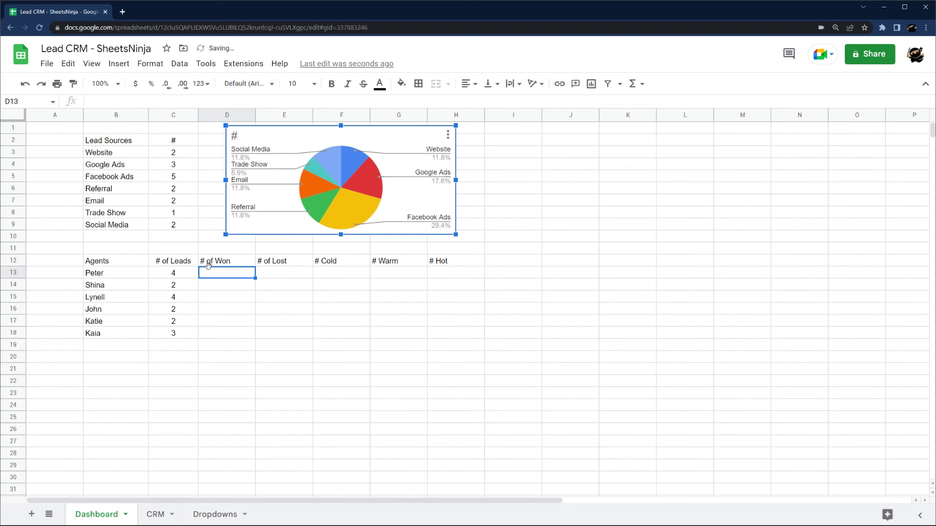
Step: Copy C13's countif formula into D13, declining the suggested fill down
{"action": "left_click", "coordinate": [178, 276]}
{"action": "double_click", "coordinate": [178, 276]}
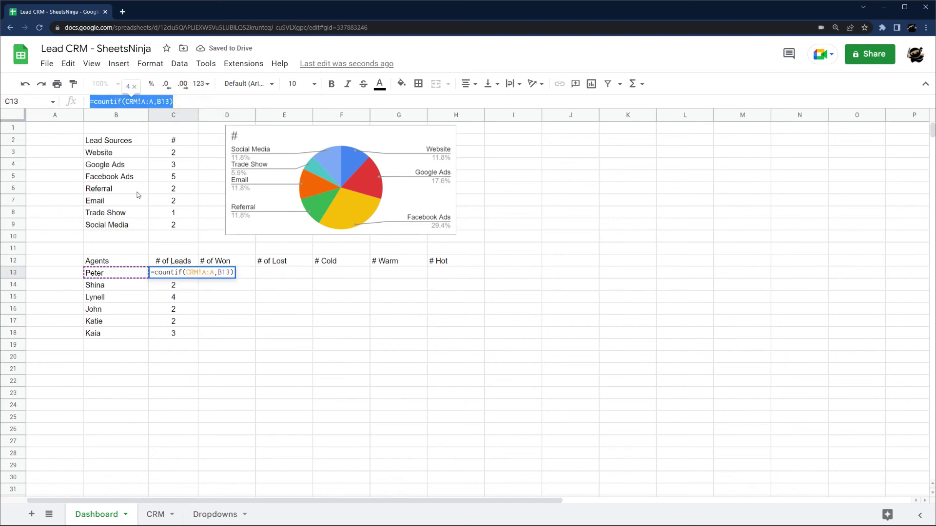
{"action": "key", "text": "Escape"}
{"action": "left_click", "coordinate": [235, 272]}
{"action": "double_click", "coordinate": [235, 272]}
{"action": "type", "text": "=countif(CRM!A:A,B13)"}
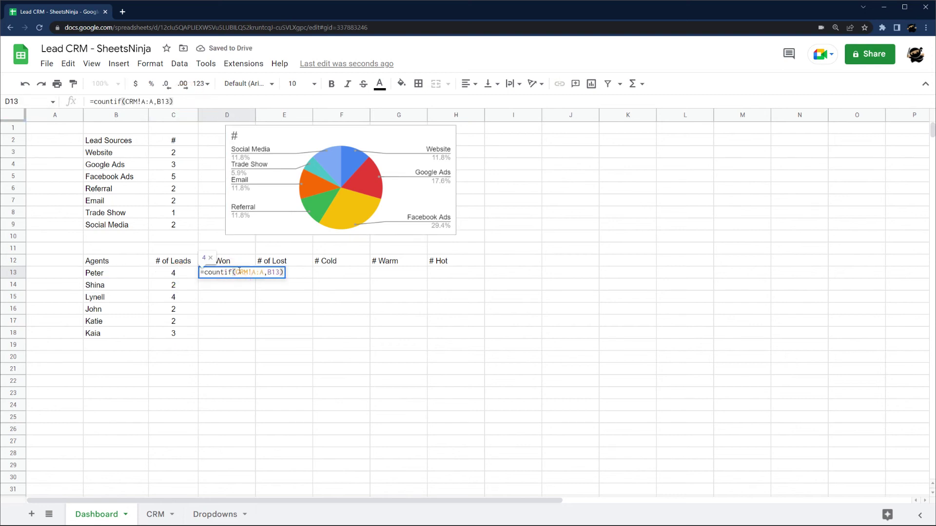
{"action": "left_click", "coordinate": [230, 286]}
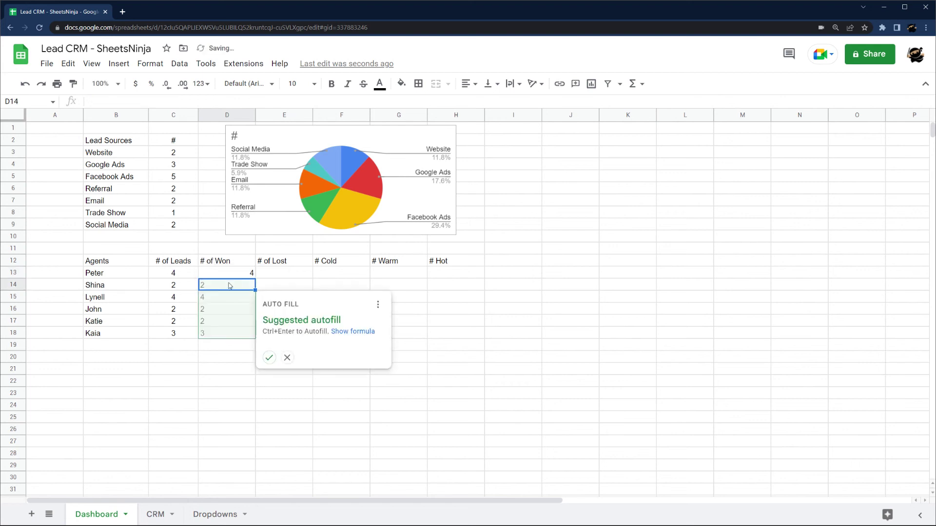
{"action": "left_click", "coordinate": [287, 365]}
Step: Rename the status headers to Won, Lost, Cold, Warm and Hot
{"action": "left_click", "coordinate": [286, 354]}
{"action": "left_click", "coordinate": [233, 261]}
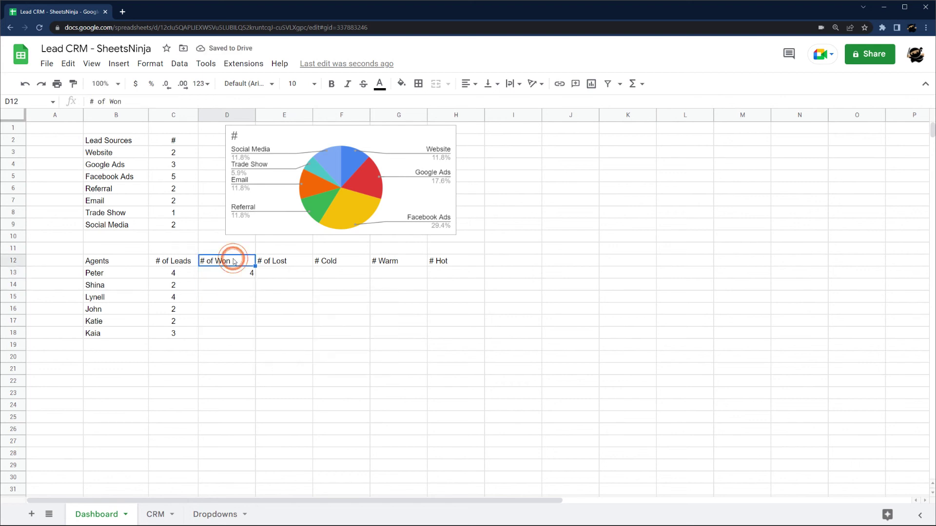
{"action": "type", "text": "Won"}
{"action": "key", "text": "Tab"}
{"action": "type", "text": "Lost"}
{"action": "key", "text": "Tab"}
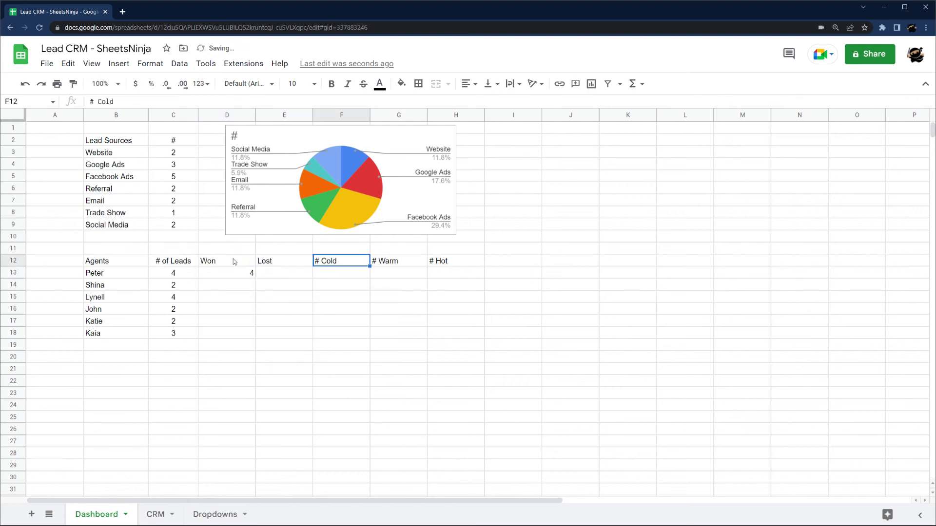
{"action": "type", "text": "Cold"}
{"action": "key", "text": "Tab"}
{"action": "type", "text": "Warm"}
{"action": "key", "text": "Tab"}
{"action": "type", "text": "Y"}
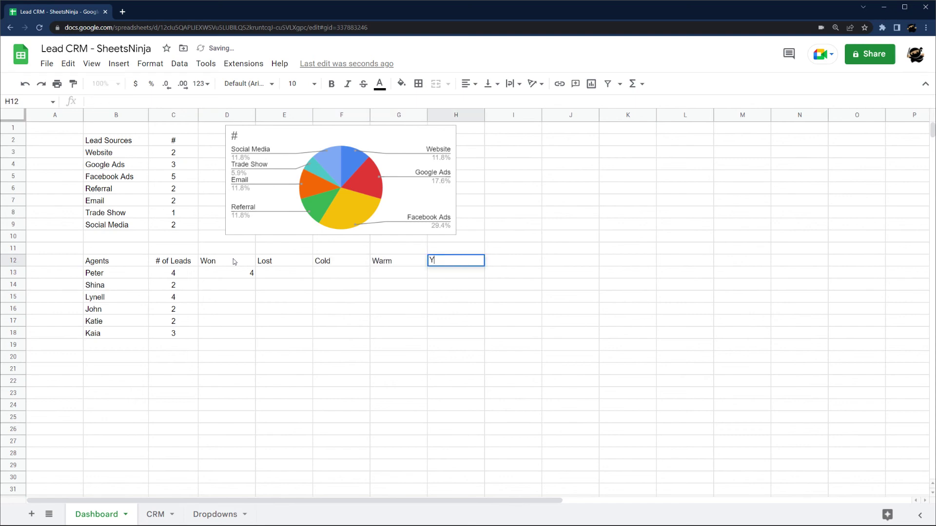
{"action": "type", "text": "Hoot"}
{"action": "key", "text": "Return"}
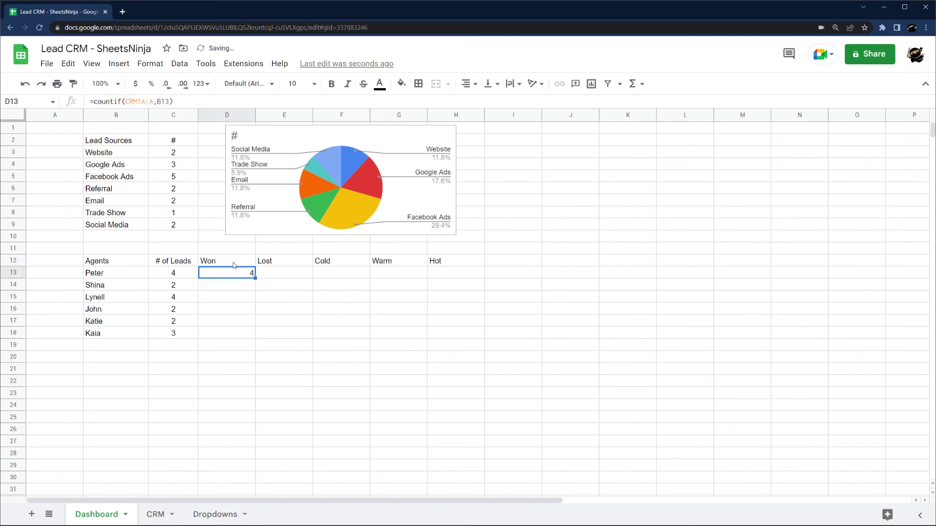
Step: Change D13 to =countifs(CRM!A:A,B13,CRM!P:P,D$12) to count Peter's won leads
{"action": "left_click", "coordinate": [170, 518]}
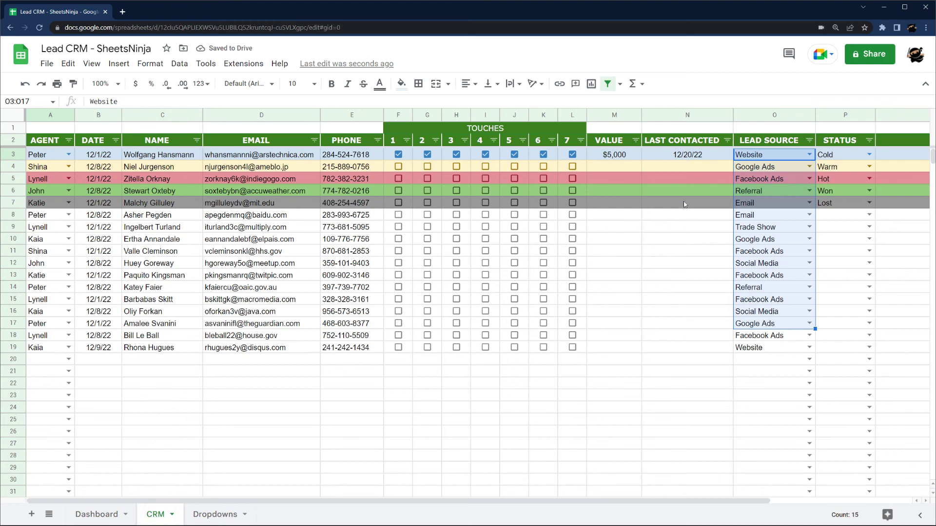
{"action": "left_click", "coordinate": [94, 512]}
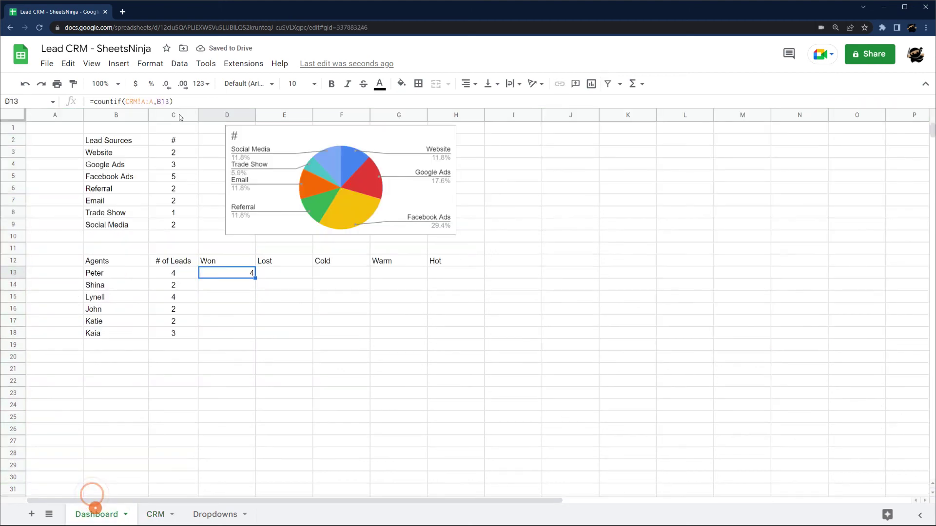
{"action": "left_click", "coordinate": [125, 101]}
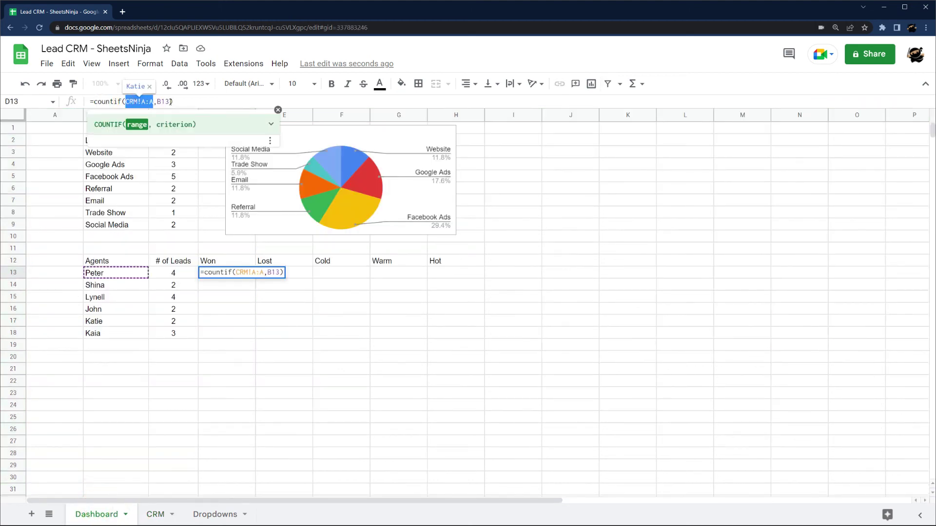
{"action": "left_click", "coordinate": [169, 101]}
{"action": "left_click", "coordinate": [121, 101]}
{"action": "type", "text": "s"}
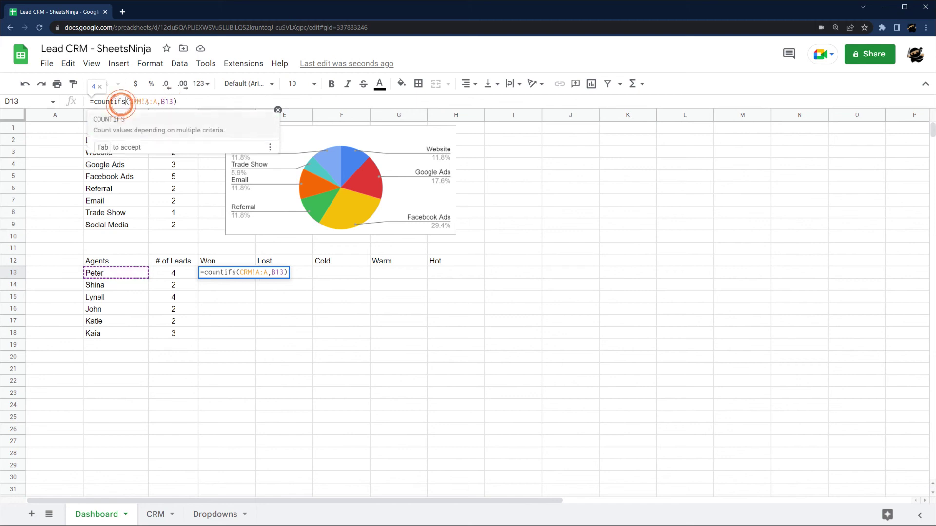
{"action": "left_click", "coordinate": [172, 101]}
{"action": "type", "text": ",CRM!A:A"}
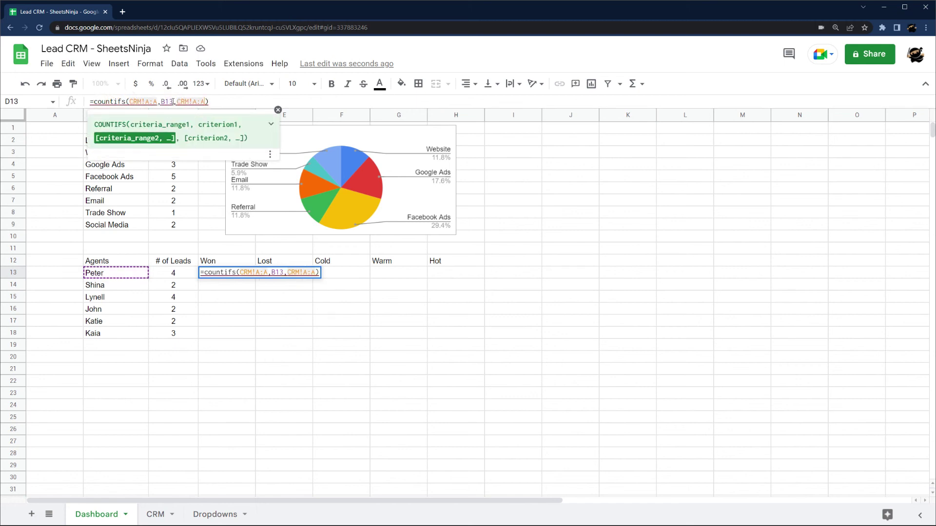
{"action": "key", "text": "BackSpace"}
{"action": "key", "text": "BackSpace"}
{"action": "key", "text": "BackSpace"}
{"action": "type", "text": "P:P"}
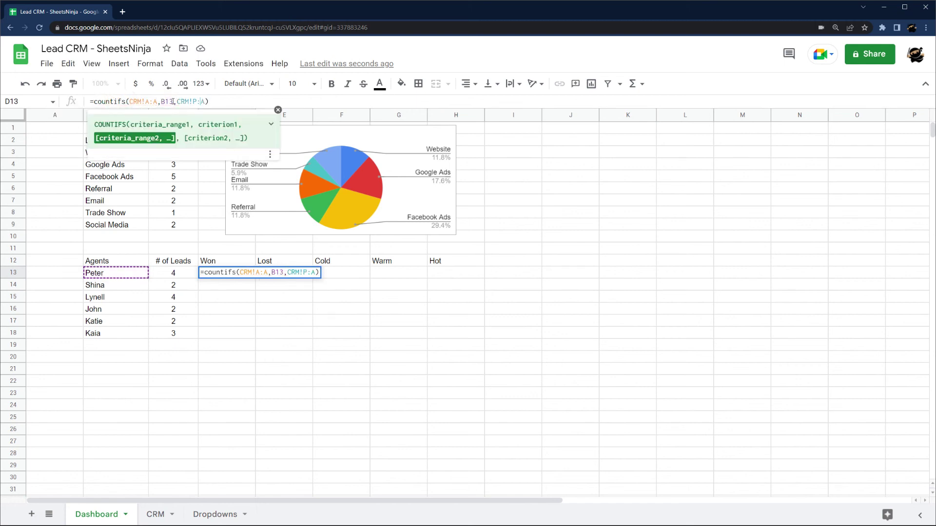
{"action": "type", "text": ","}
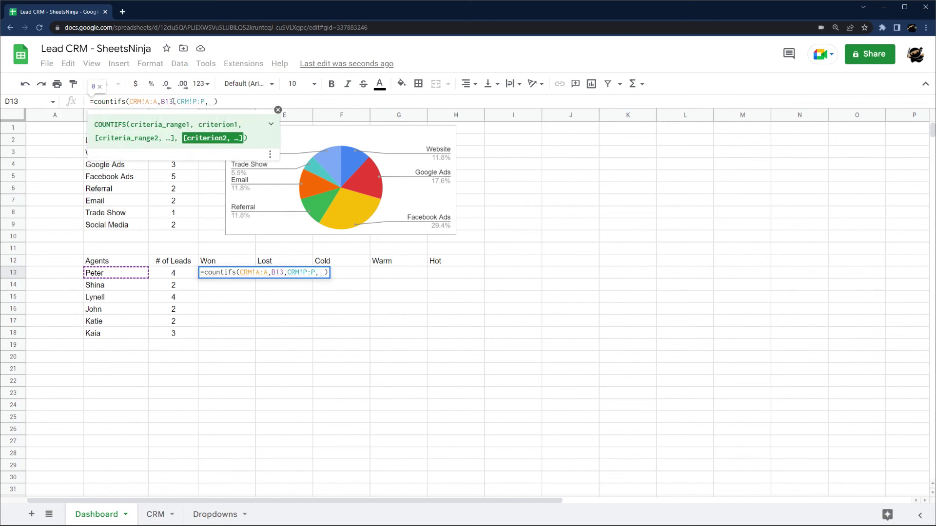
{"action": "left_click", "coordinate": [278, 111]}
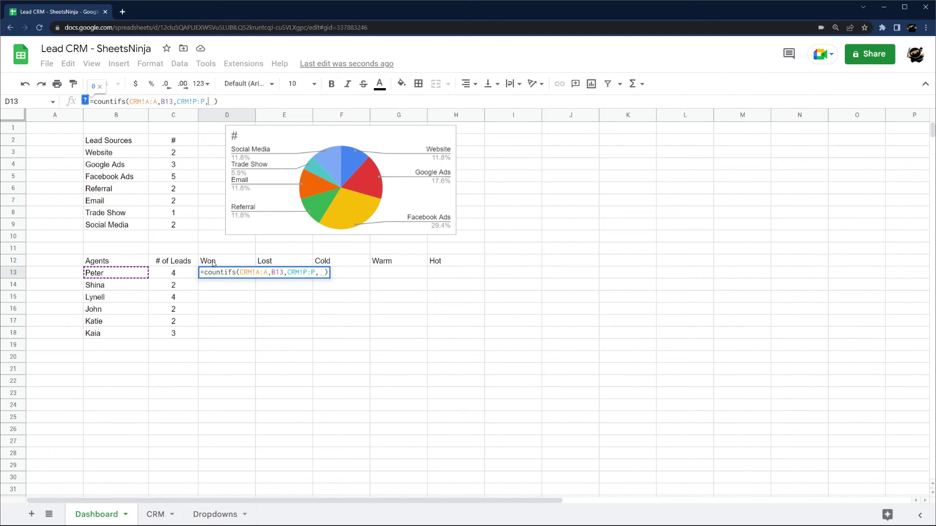
{"action": "left_click", "coordinate": [214, 264]}
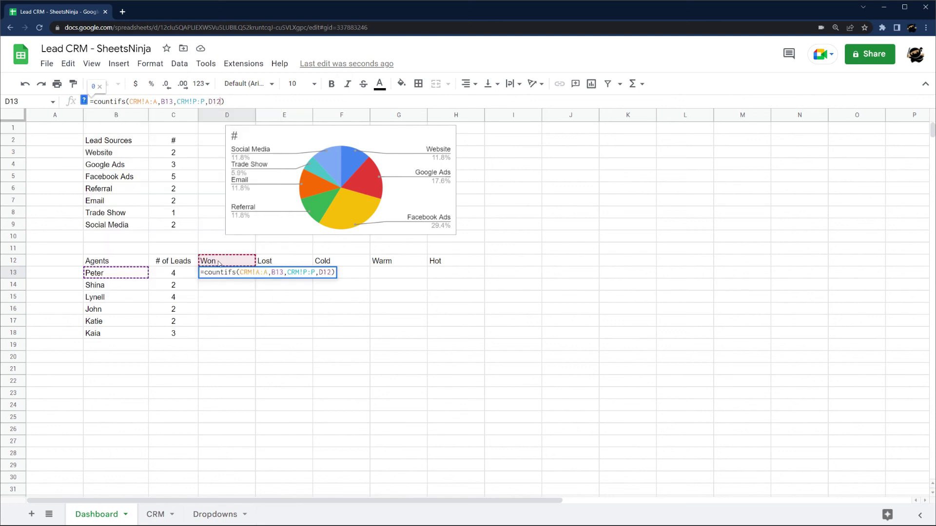
{"action": "type", "text": "$"}
{"action": "key", "text": "Return"}
Step: Fill the Won formula down to D18 and centre the counts
{"action": "left_click", "coordinate": [247, 277]}
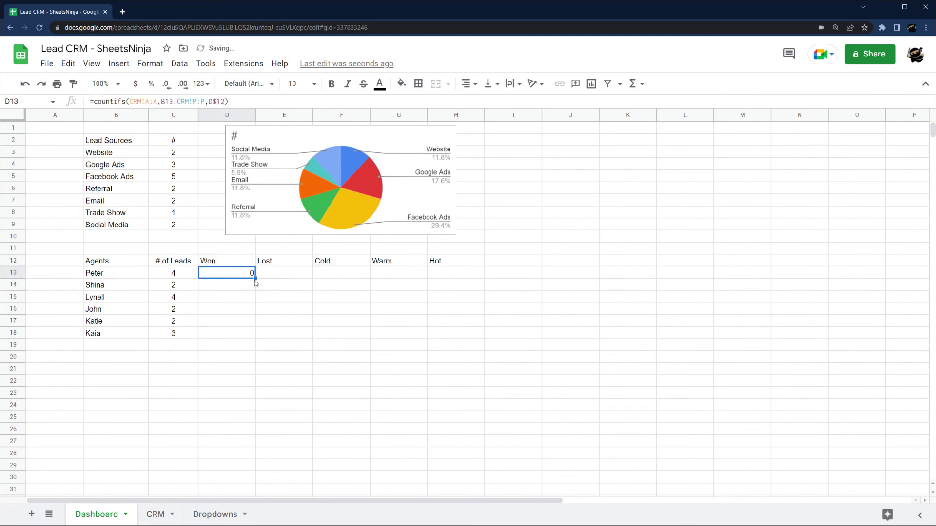
{"action": "left_click_drag", "start_coordinate": [254, 279], "coordinate": [249, 339]}
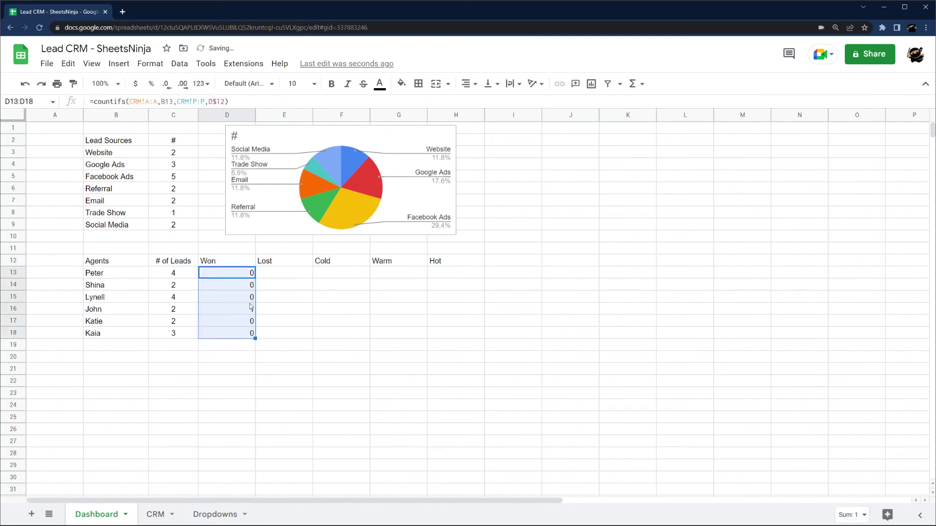
{"action": "left_click", "coordinate": [469, 84]}
{"action": "left_click", "coordinate": [483, 100]}
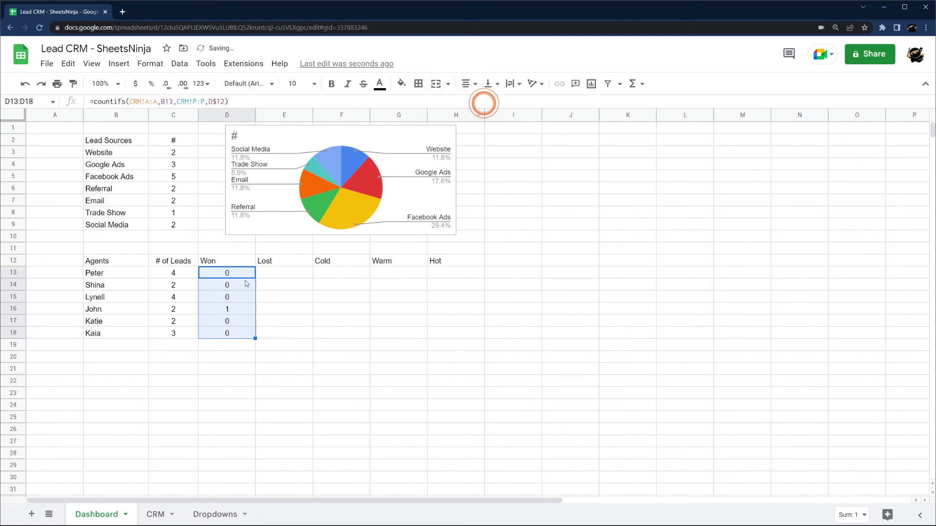
Step: Check the Won counts in D13 and D16, then reselect D13:D18 and edit D13
{"action": "left_click", "coordinate": [238, 277]}
{"action": "left_click", "coordinate": [240, 308]}
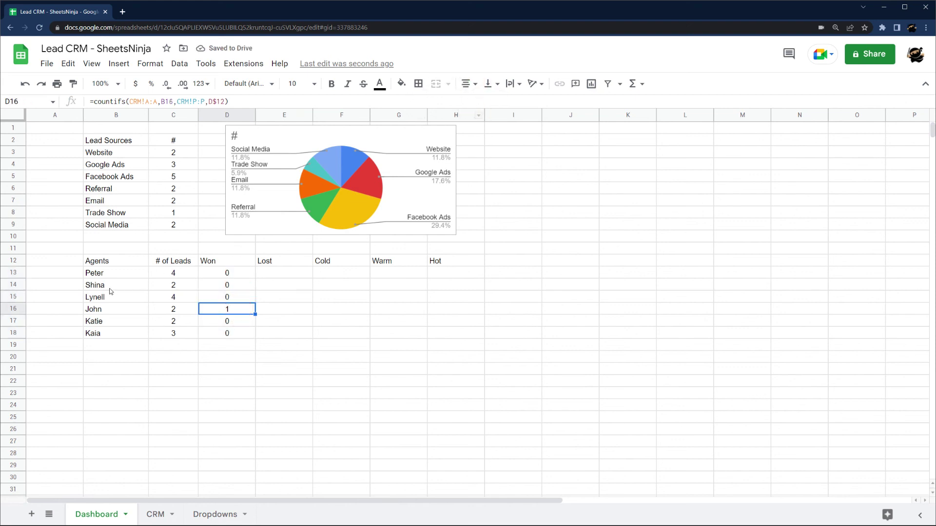
{"action": "left_click", "coordinate": [233, 273]}
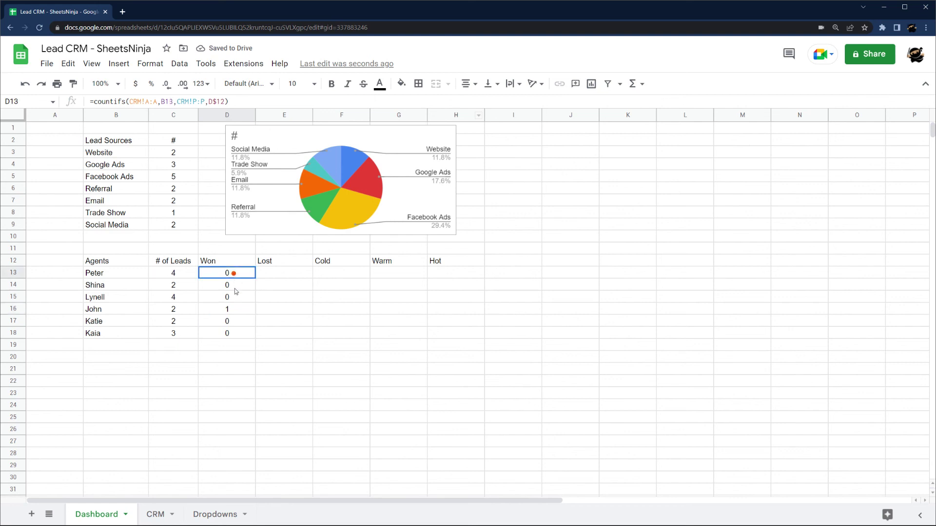
{"action": "left_click", "coordinate": [252, 335], "text": "shift"}
{"action": "left_click", "coordinate": [256, 339]}
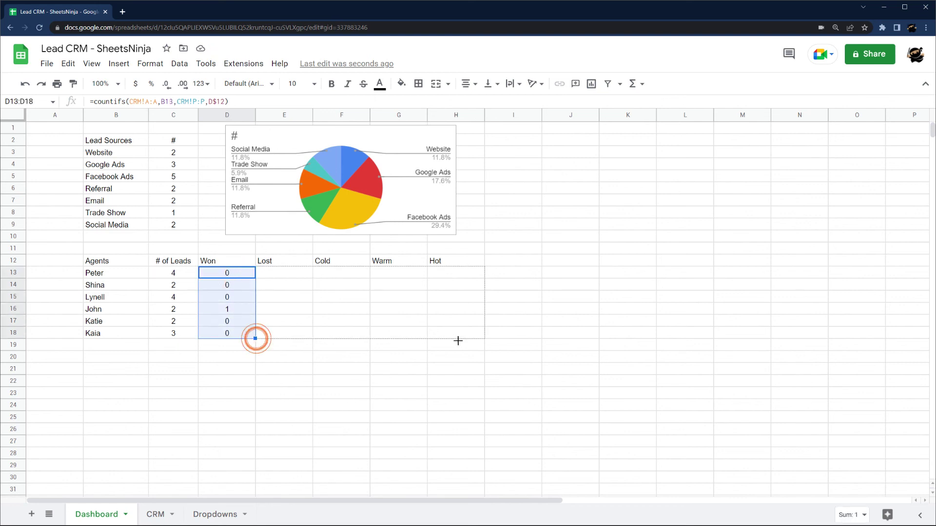
{"action": "left_click", "coordinate": [147, 104]}
Step: Clear the copied Won formulas from D14:D18
{"action": "left_click", "coordinate": [301, 307]}
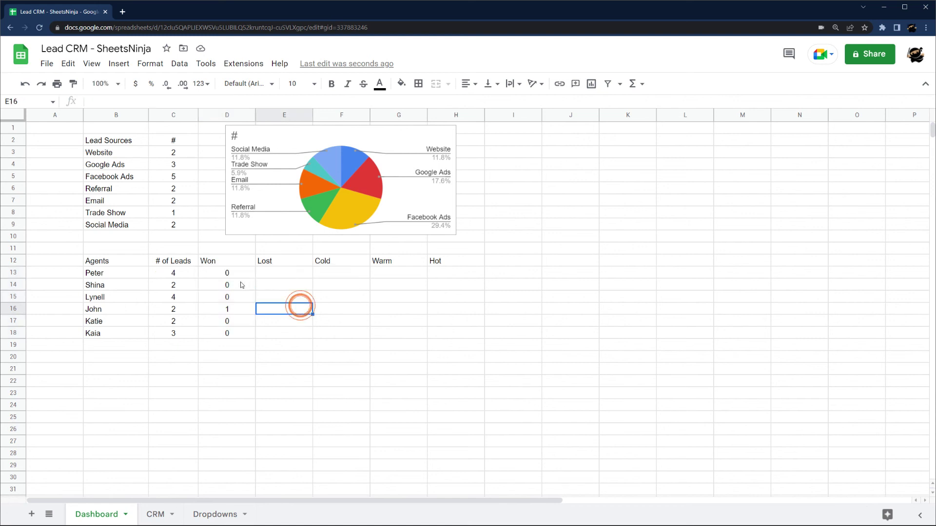
{"action": "left_click_drag", "start_coordinate": [241, 278], "coordinate": [238, 331]}
{"action": "key", "text": "Delete"}
Step: Anchor D13's formula with CRM!$A:$A and $B13 absolute references
{"action": "left_click", "coordinate": [232, 272]}
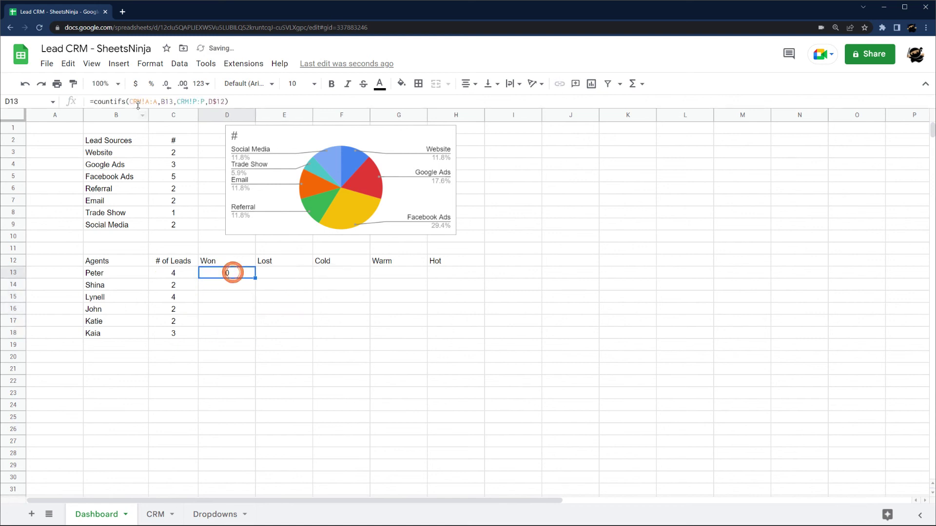
{"action": "left_click", "coordinate": [148, 102]}
{"action": "key", "text": "F4"}
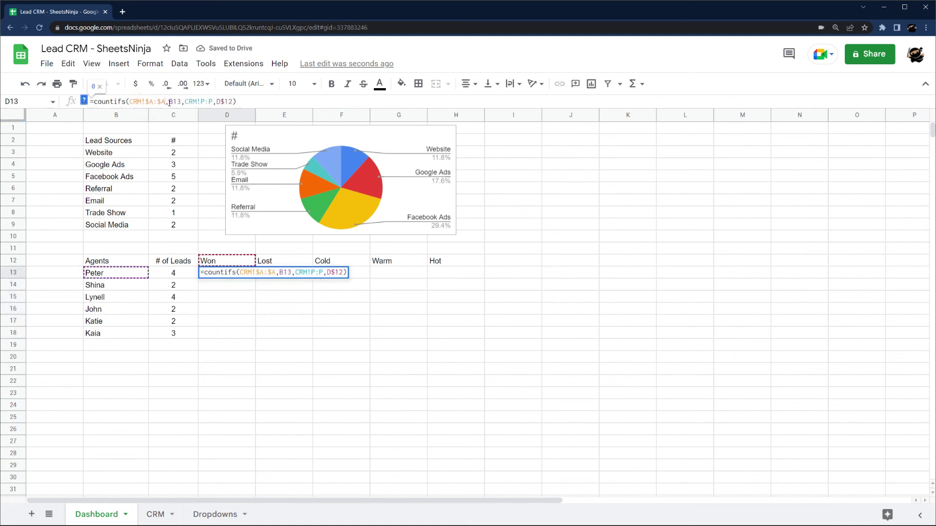
{"action": "left_click", "coordinate": [169, 102]}
{"action": "type", "text": "$"}
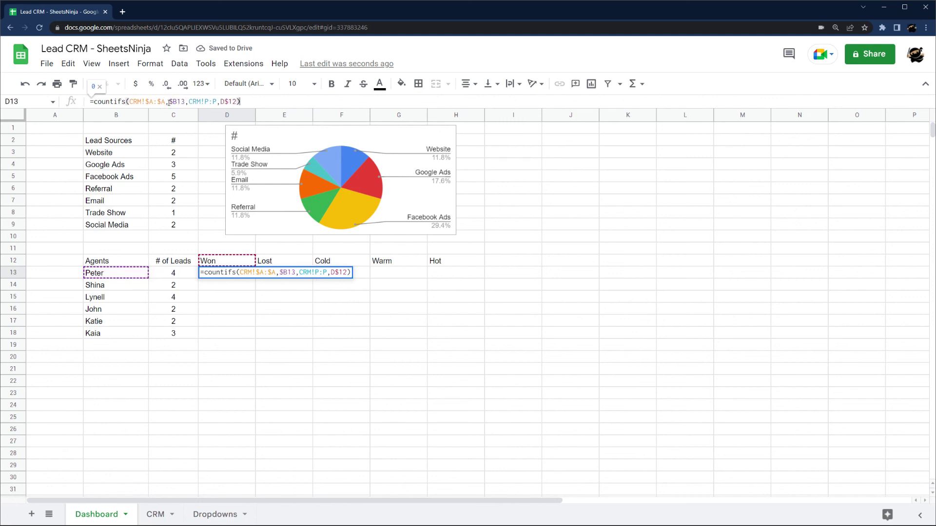
{"action": "left_click", "coordinate": [213, 103]}
{"action": "key", "text": "Return"}
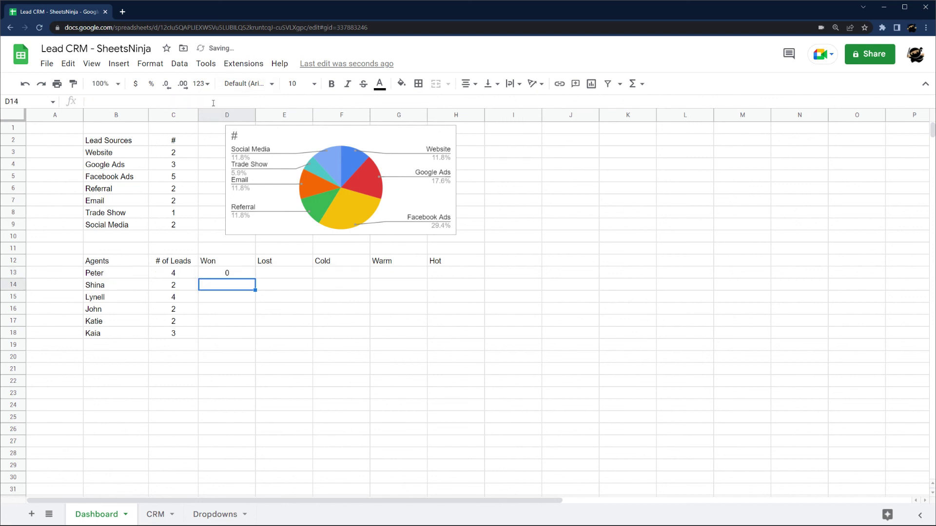
Step: Fill D13's formula across D13:H18 and centre the Won–Hot headers D12:H12
{"action": "left_click", "coordinate": [251, 273]}
{"action": "left_click_drag", "start_coordinate": [255, 278], "coordinate": [463, 338]}
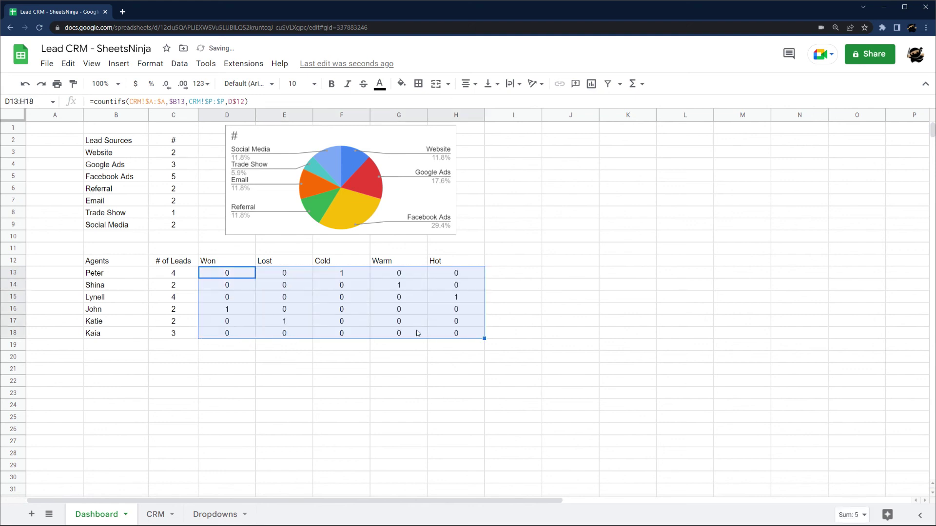
{"action": "left_click_drag", "start_coordinate": [230, 262], "coordinate": [454, 262]}
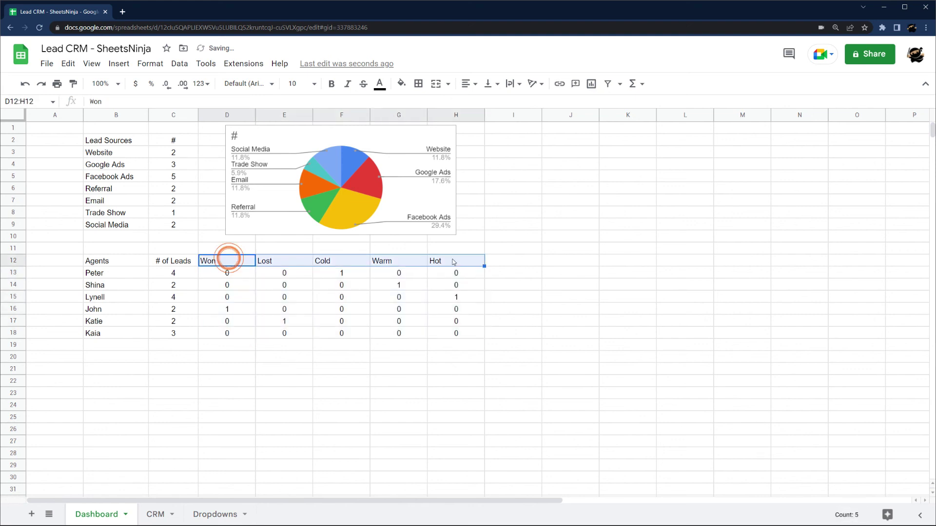
{"action": "left_click", "coordinate": [470, 83]}
{"action": "left_click", "coordinate": [483, 102]}
{"action": "left_click", "coordinate": [573, 284]}
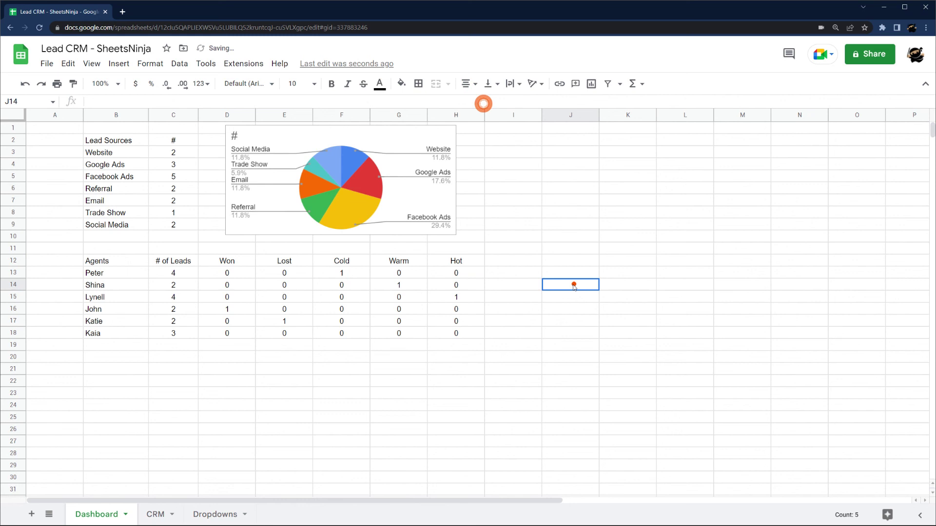
Step: Verify the filled formulas in D16, F13, E17, G14 and H15
{"action": "left_click", "coordinate": [228, 308]}
{"action": "left_click", "coordinate": [342, 273]}
{"action": "left_click", "coordinate": [286, 321]}
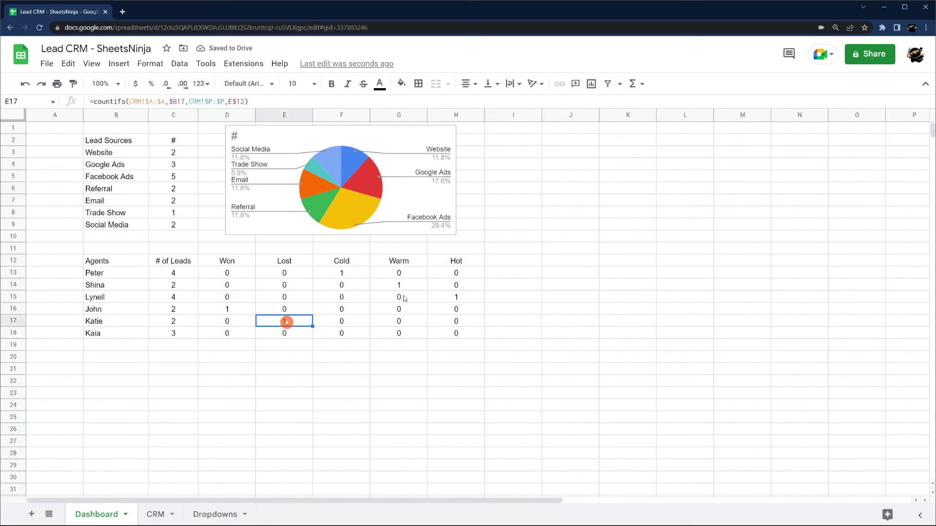
{"action": "left_click", "coordinate": [401, 285]}
{"action": "left_click", "coordinate": [443, 301]}
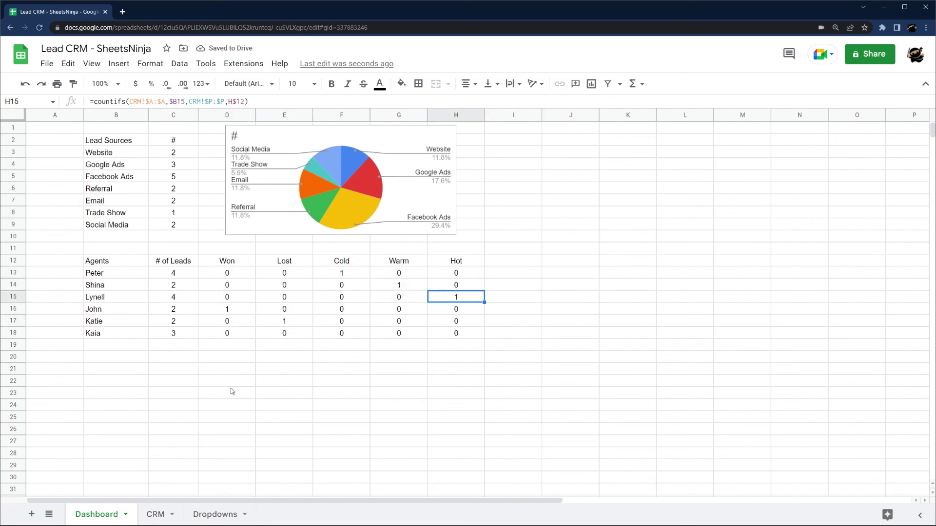
{"action": "left_click_drag", "start_coordinate": [109, 261], "coordinate": [117, 273]}
Step: Insert a pie chart from the agents and lead counts B12:C18
{"action": "left_click_drag", "start_coordinate": [158, 304], "coordinate": [172, 336]}
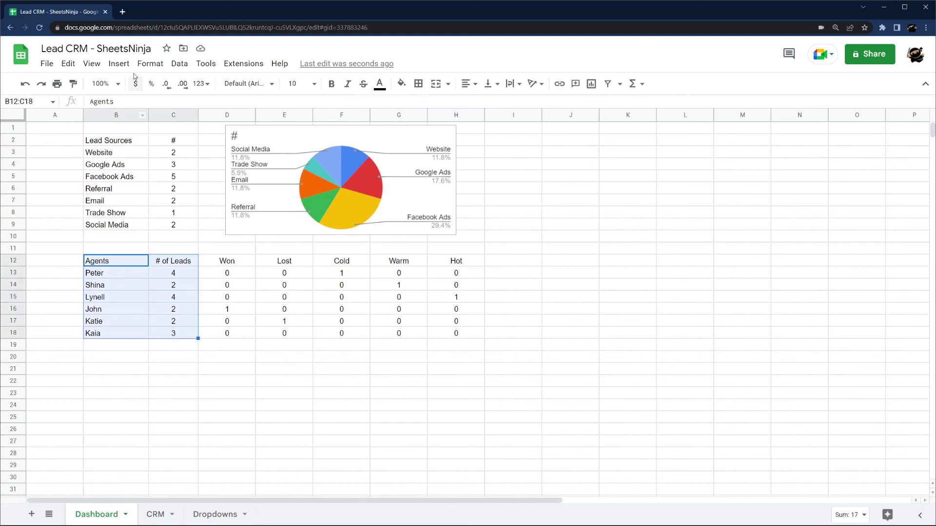
{"action": "left_click", "coordinate": [119, 63]}
{"action": "left_click", "coordinate": [147, 166]}
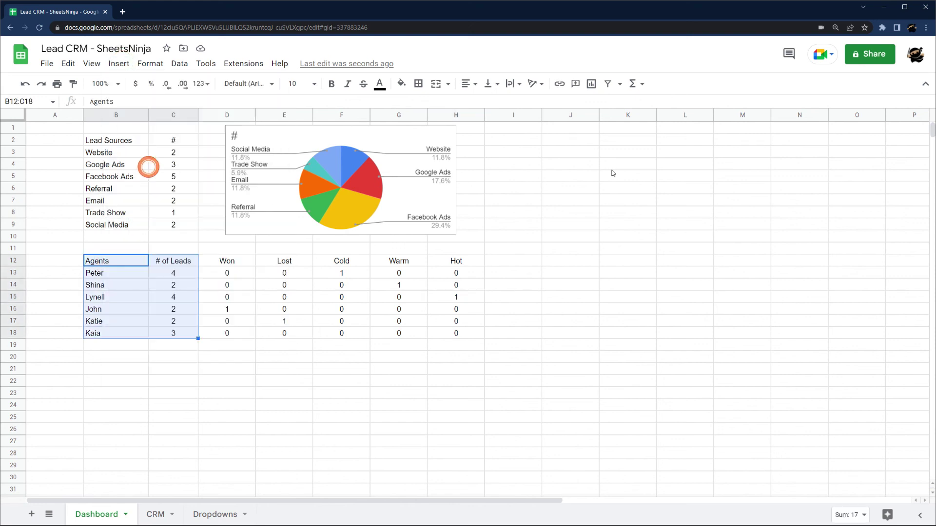
{"action": "left_click", "coordinate": [829, 166]}
{"action": "left_click", "coordinate": [873, 222]}
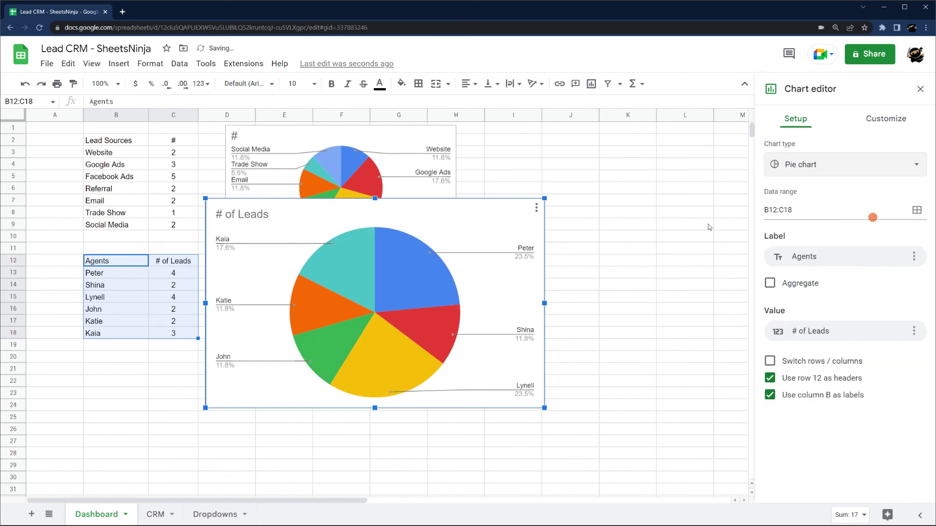
Step: Shrink the agent pie chart and place it below the agent status table
{"action": "left_click_drag", "start_coordinate": [376, 200], "coordinate": [375, 235]}
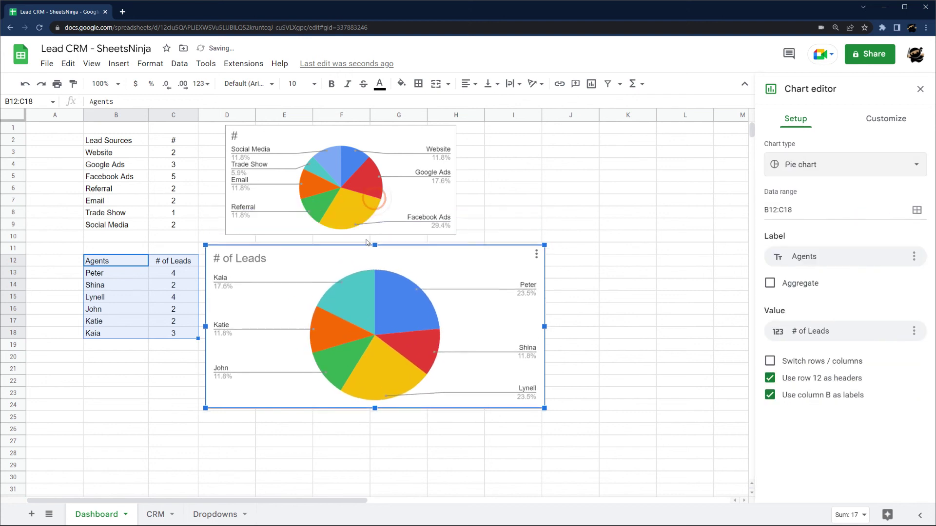
{"action": "left_click_drag", "start_coordinate": [545, 321], "coordinate": [502, 321]}
{"action": "left_click_drag", "start_coordinate": [394, 247], "coordinate": [265, 365]}
{"action": "left_click", "coordinate": [546, 356]}
{"action": "scroll", "coordinate": [515, 299], "scroll_direction": "down", "scroll_amount": 3}
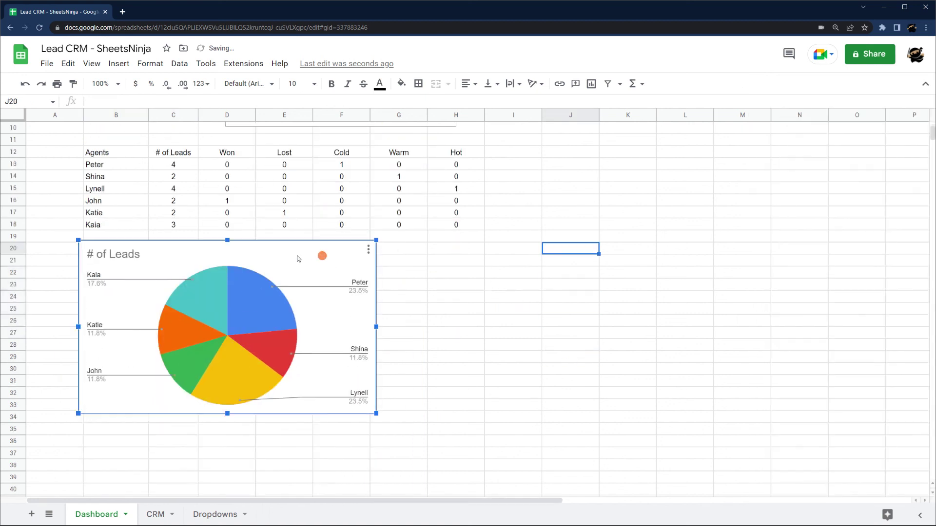
{"action": "mouse_move", "coordinate": [298, 257]}
{"action": "left_mouse_down"}
{"action": "mouse_move", "coordinate": [329, 257]}
{"action": "mouse_move", "coordinate": [314, 258]}
{"action": "left_mouse_up"}
{"action": "left_click", "coordinate": [514, 314]}
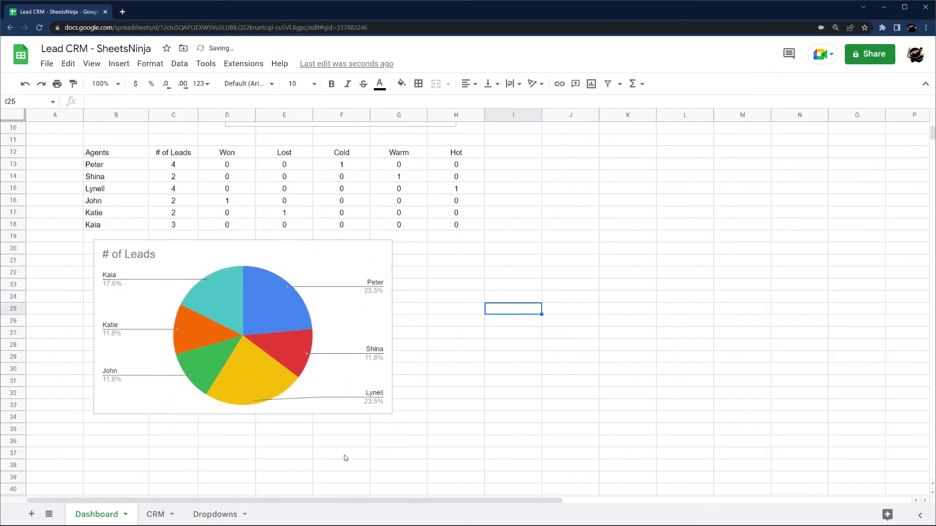
{"action": "scroll", "coordinate": [708, 341], "scroll_direction": "up", "scroll_amount": 1}
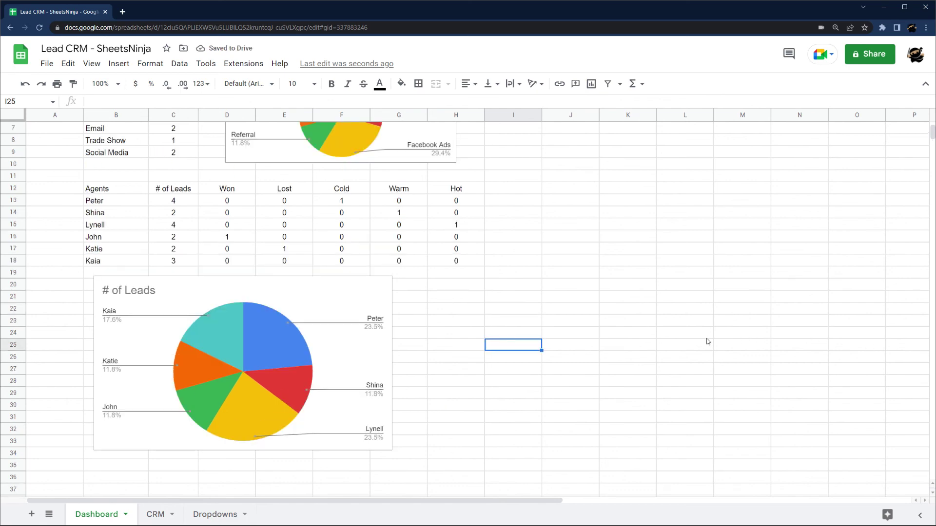
Step: Switch to the CRM sheet
{"action": "left_click", "coordinate": [156, 514]}
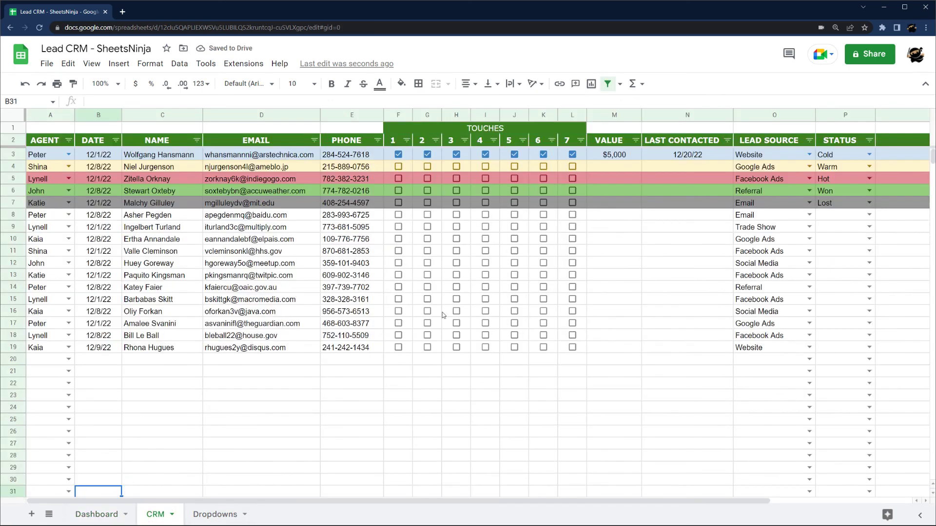